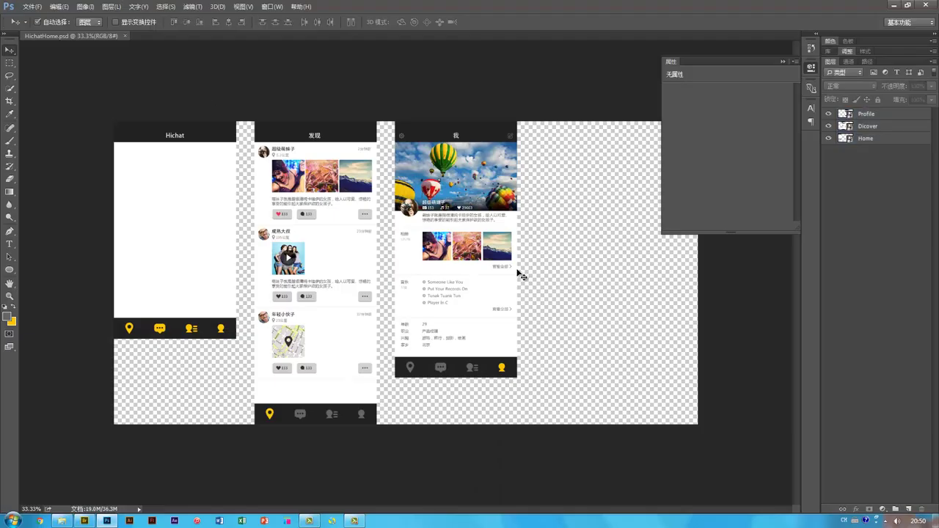
Step: Duplicate the Home layer as an independent smart object and place the copy beside the Profile screen at X 2542 pixels
click(880, 138)
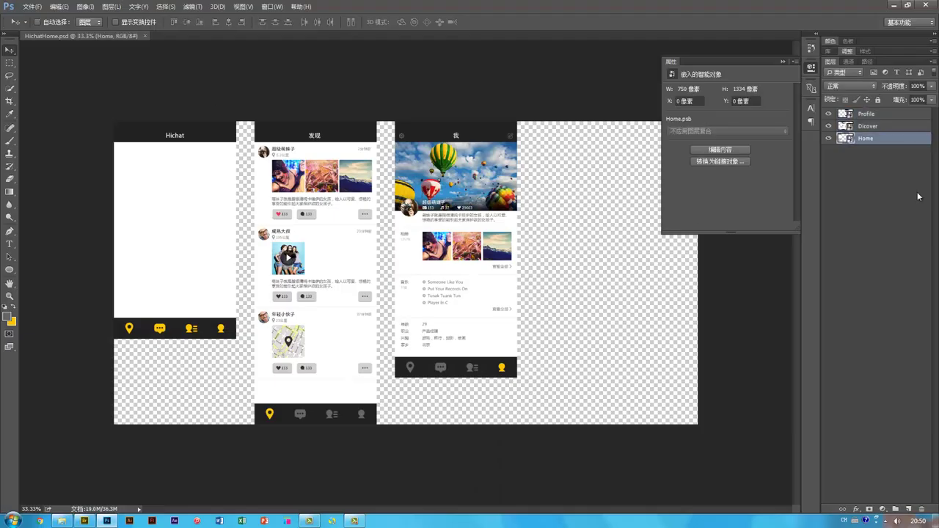
right_click(885, 144)
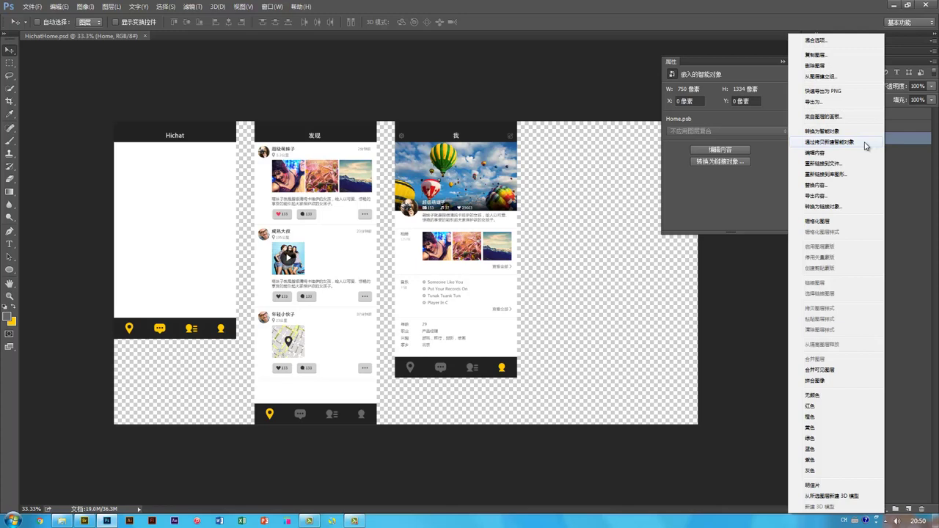
click(829, 142)
drag(193, 314, 596, 303)
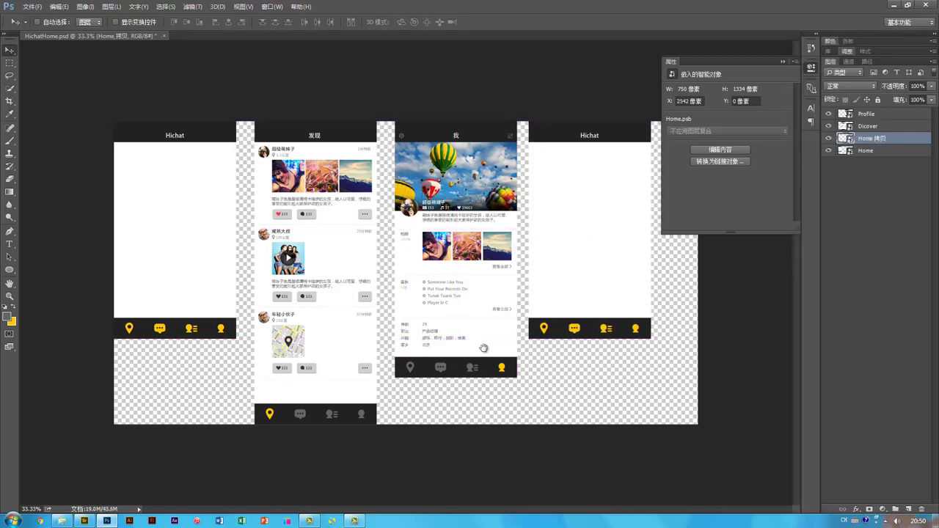
Step: Rename the copied Home layer as Contacts
key(ctrl+1)
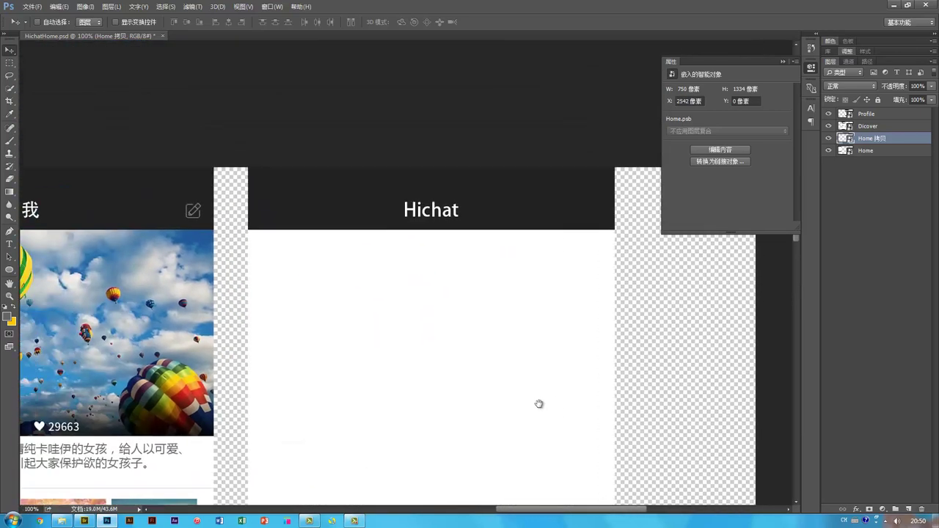
double_click(871, 138)
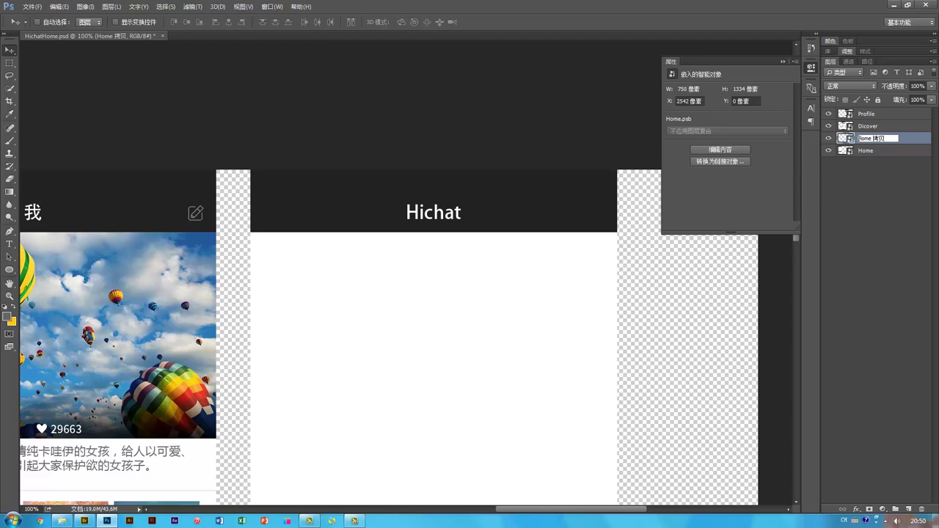
drag(857, 139, 902, 145)
text(Contacts)
click(922, 138)
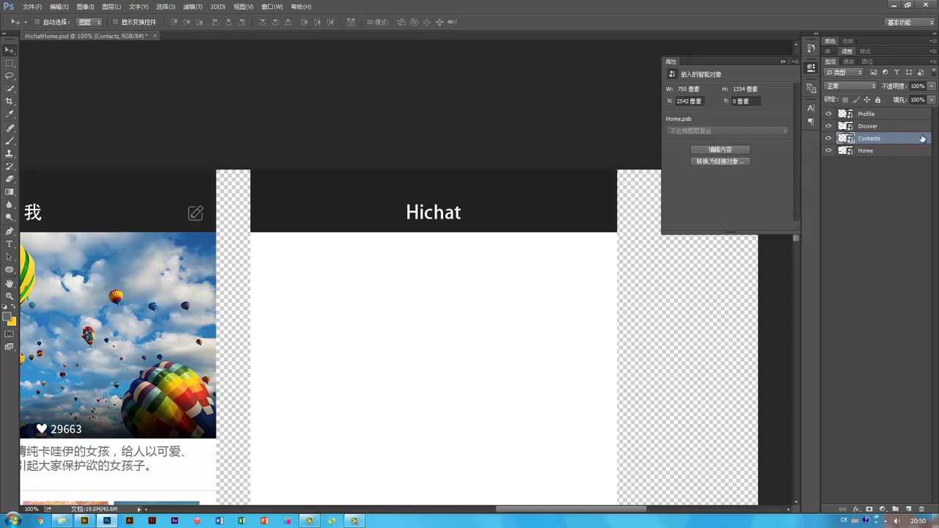
Step: Open the contents of the Contacts smart object and recolour the Me, Message and Discover tab icons with the grey foreground colour
double_click(847, 139)
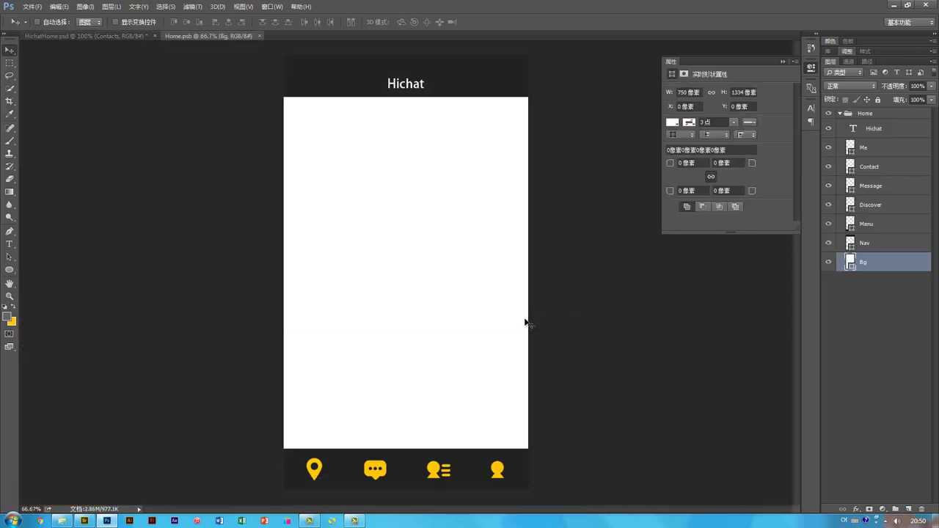
ctrl+click(497, 468)
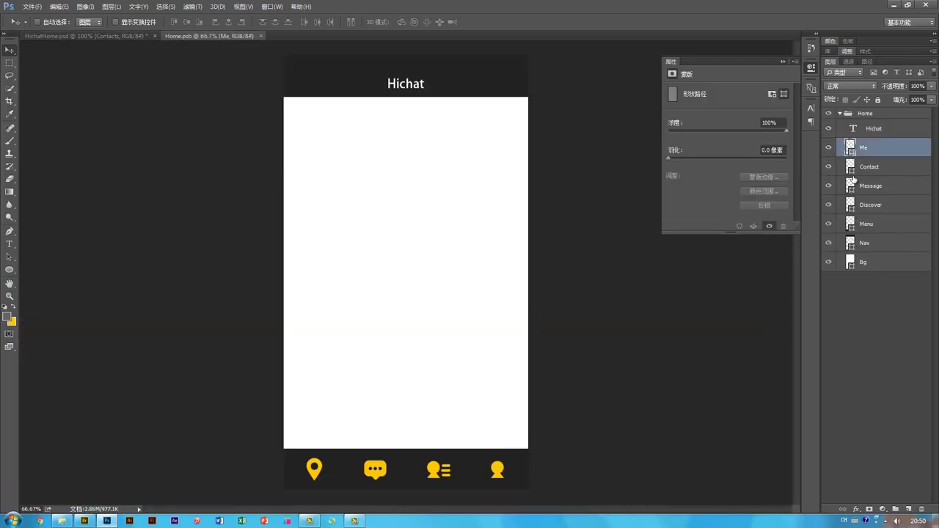
double_click(848, 146)
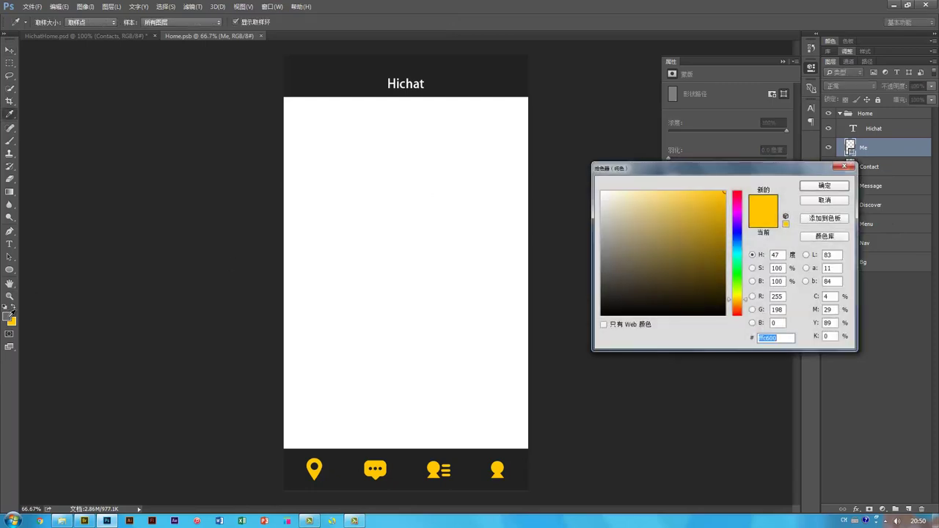
click(9, 316)
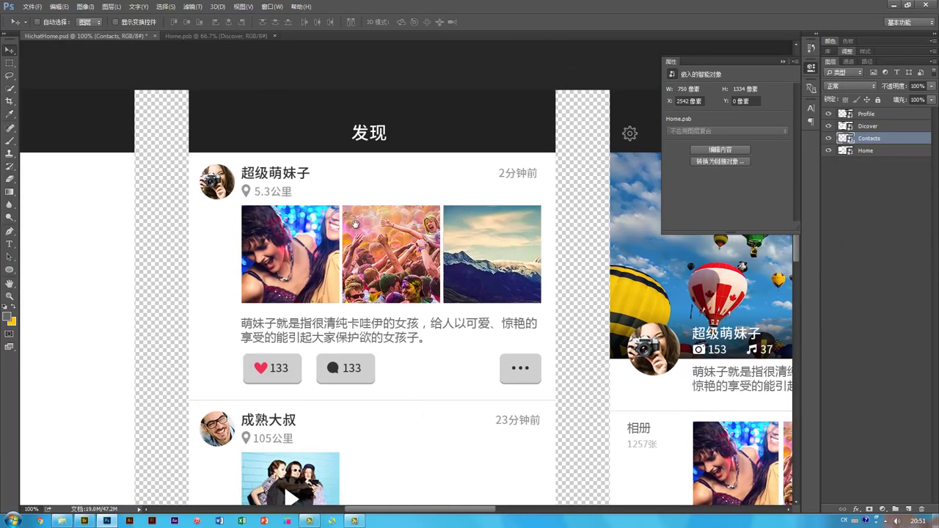
Step: Open the Dicover smart object and copy the first post's avatar, display name and distance text into the contacts screen document, Home.psb
drag(351, 221, 356, 241)
ctrl+click(341, 149)
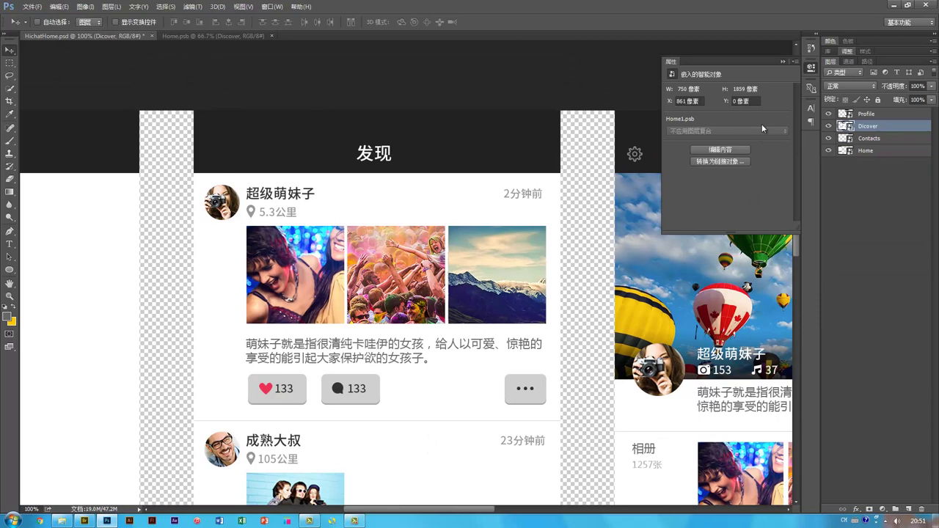
double_click(847, 127)
ctrl+click(332, 94)
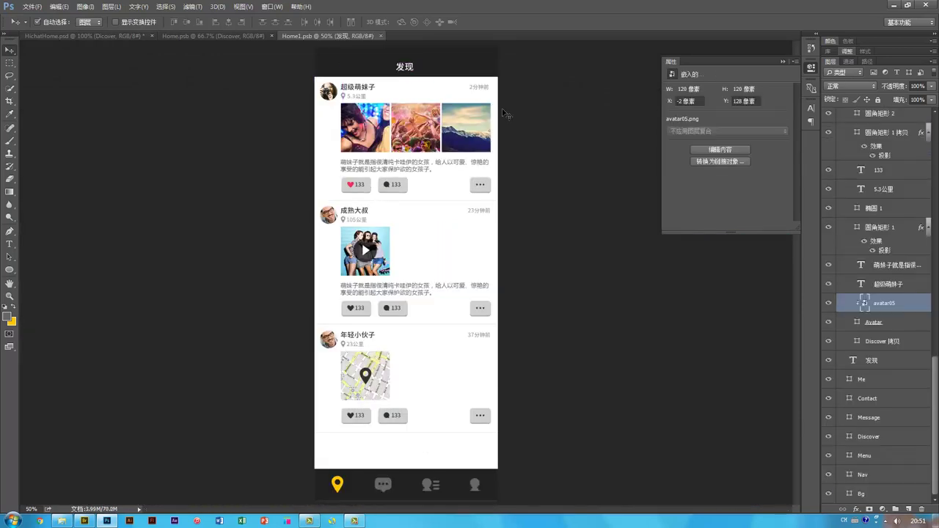
shift+click(876, 325)
ctrl+shift+click(357, 88)
ctrl+shift+click(355, 96)
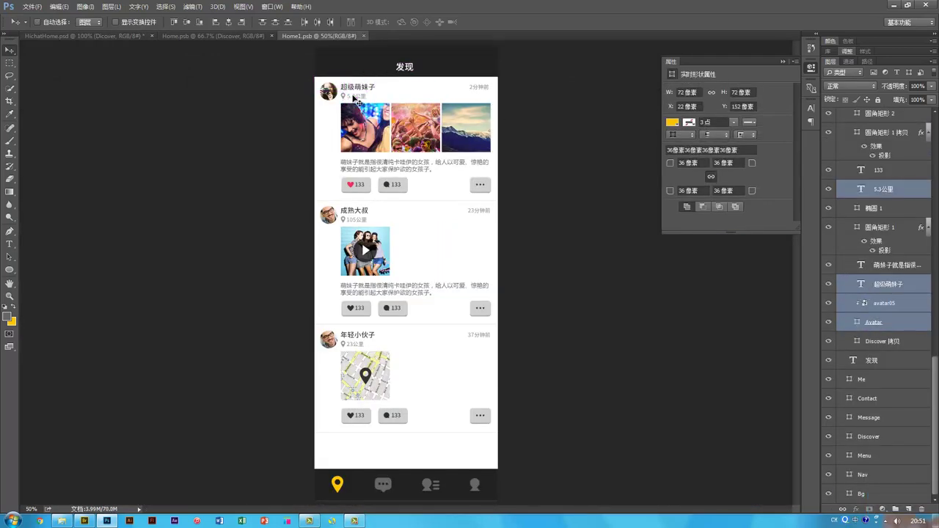
drag(335, 99, 323, 118)
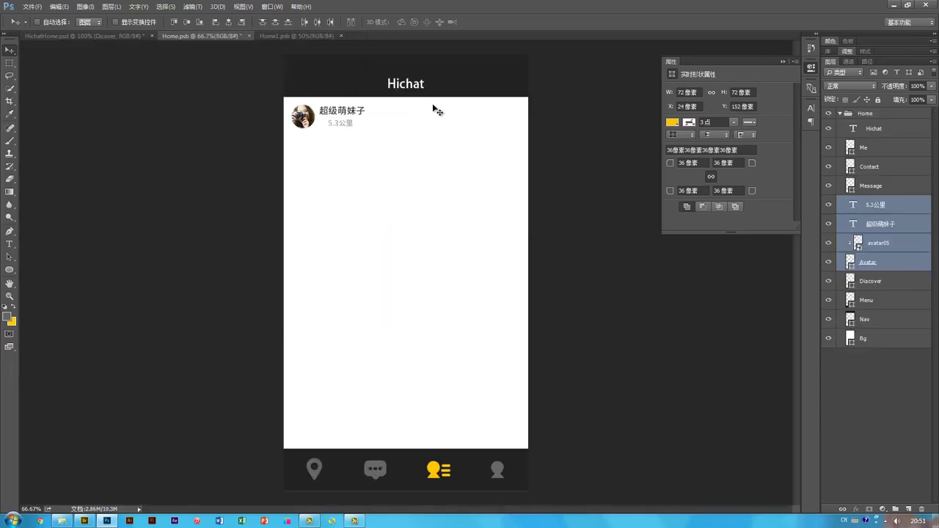
Step: Replace the Hichat title in the contacts screen's header with 通讯录
ctrl+click(404, 84)
key(t)
double_click(399, 82)
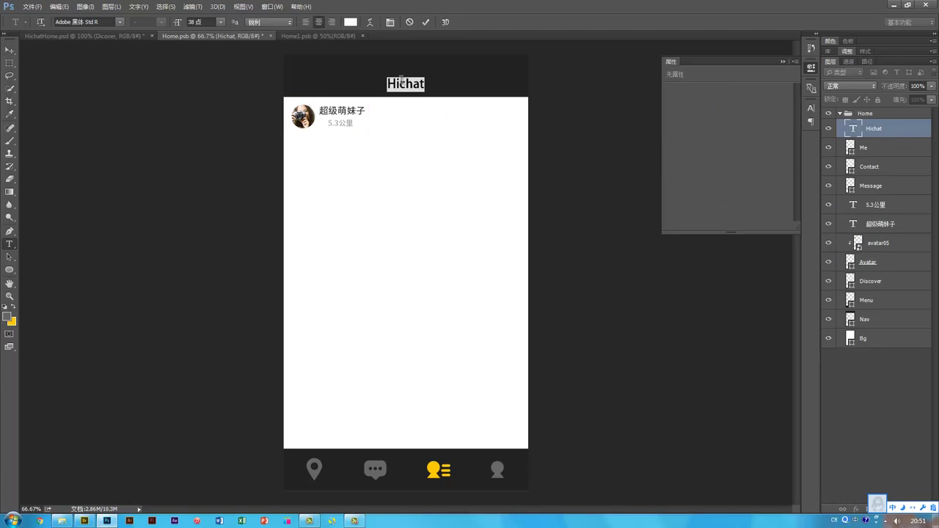
text(通讯录)
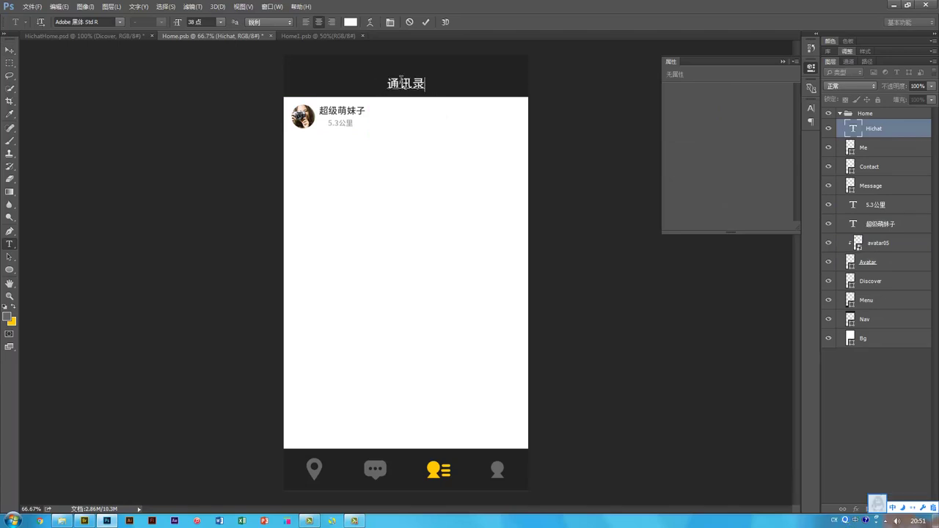
key(ctrl+Return)
key(v)
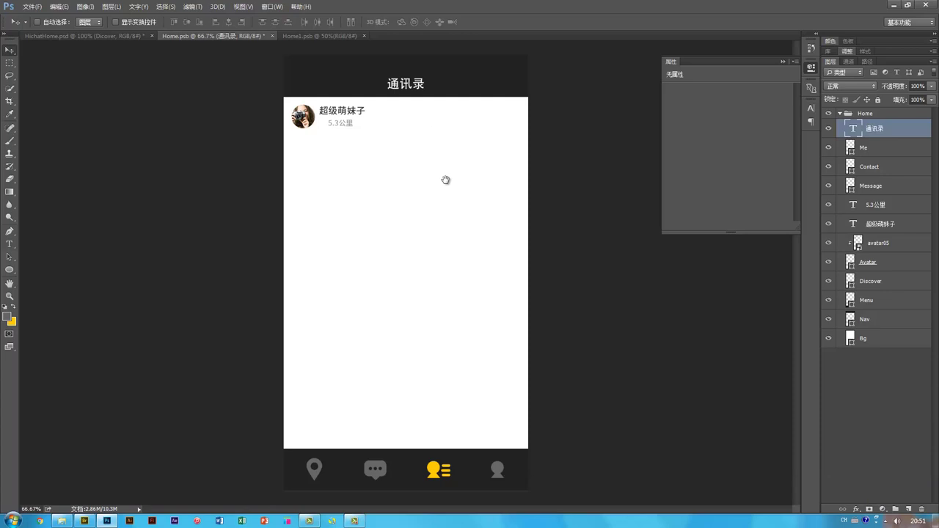
Step: Switch to Bridge and examine the wireframe 通讯录.png in the 产品原型 folder of Lesson1_MUI_Social's Class02
key(ctrl+1)
ctrl+click(326, 218)
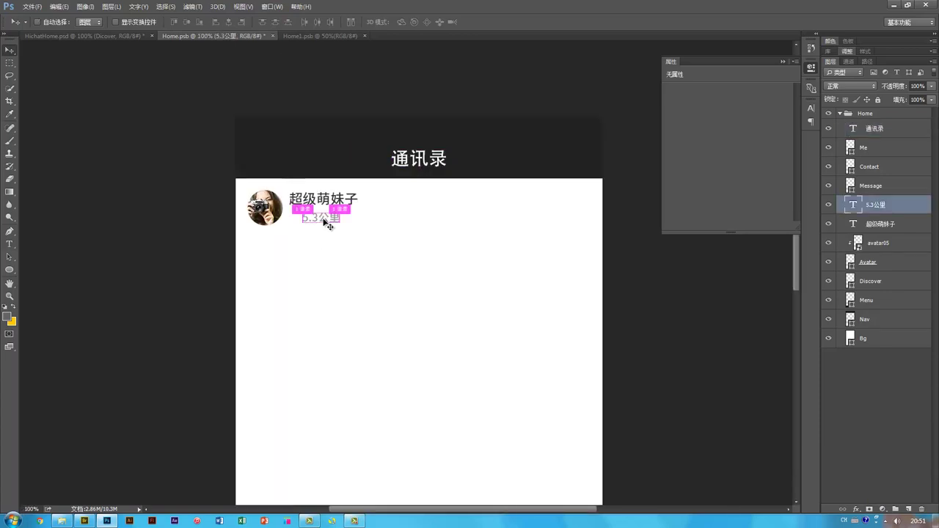
click(84, 521)
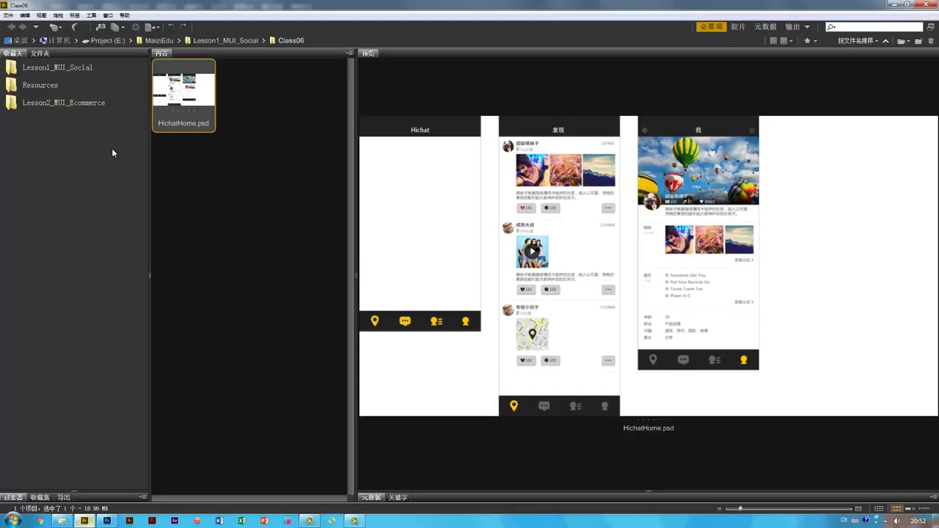
click(69, 68)
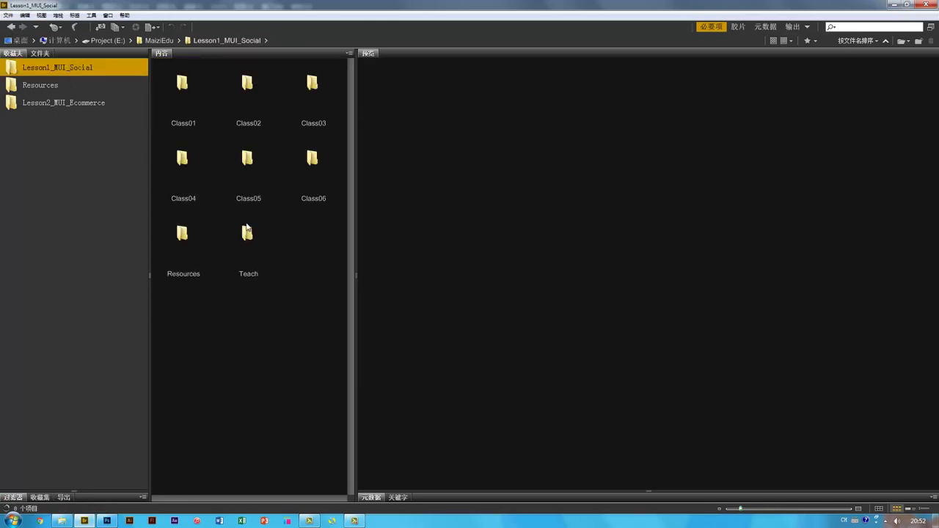
double_click(240, 91)
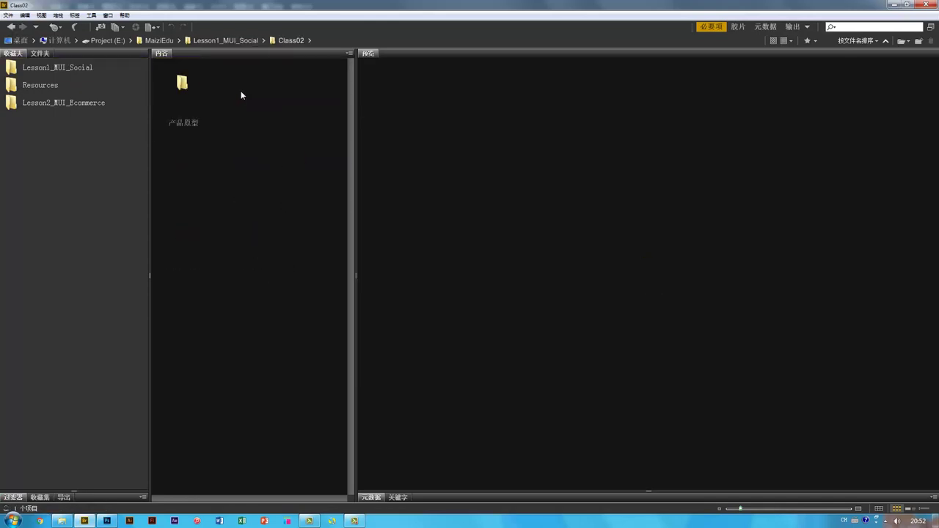
double_click(190, 90)
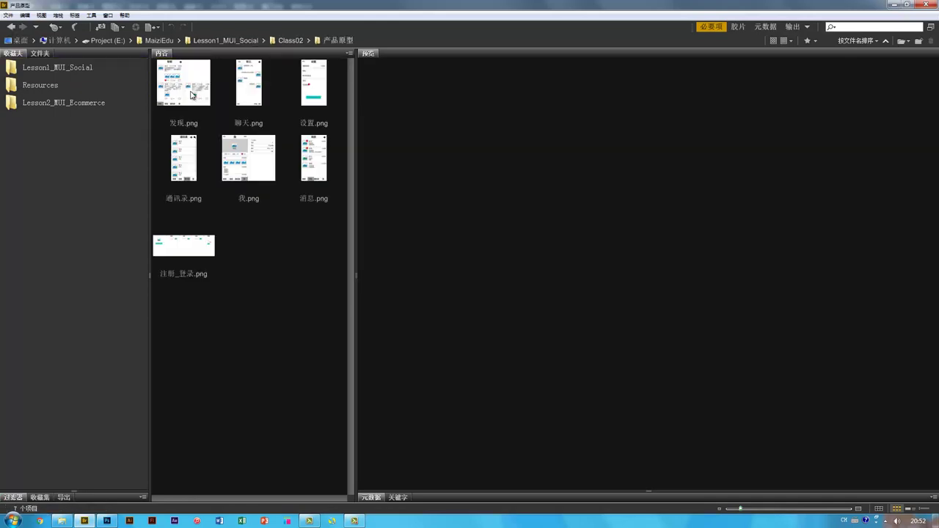
click(189, 167)
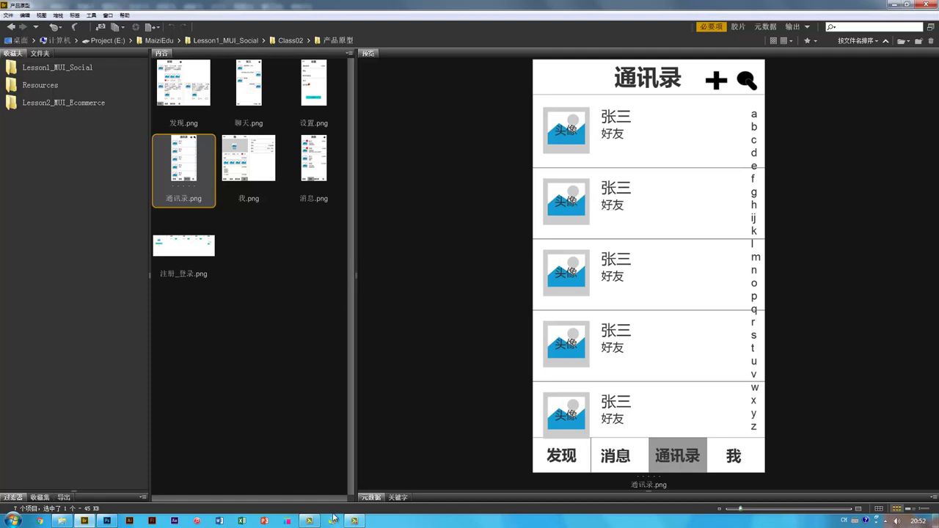
Step: Switch back to Photoshop and replace the distance text below the display name with 好友
click(108, 521)
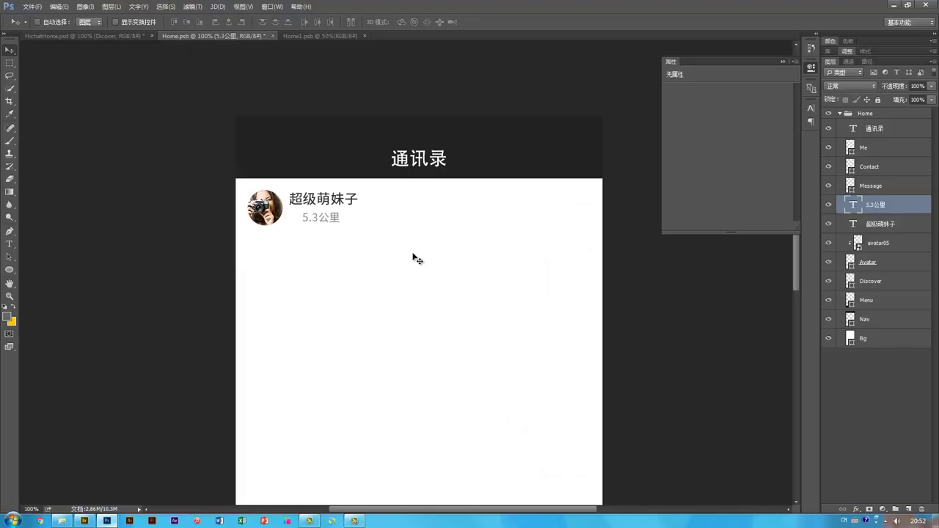
double_click(325, 218)
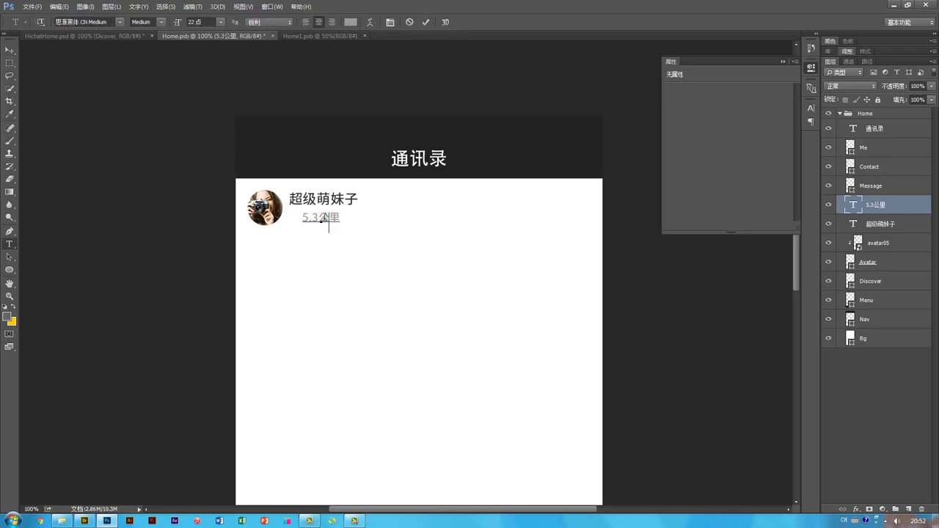
key(ctrl+a)
text(好友)
key(ctrl+Return)
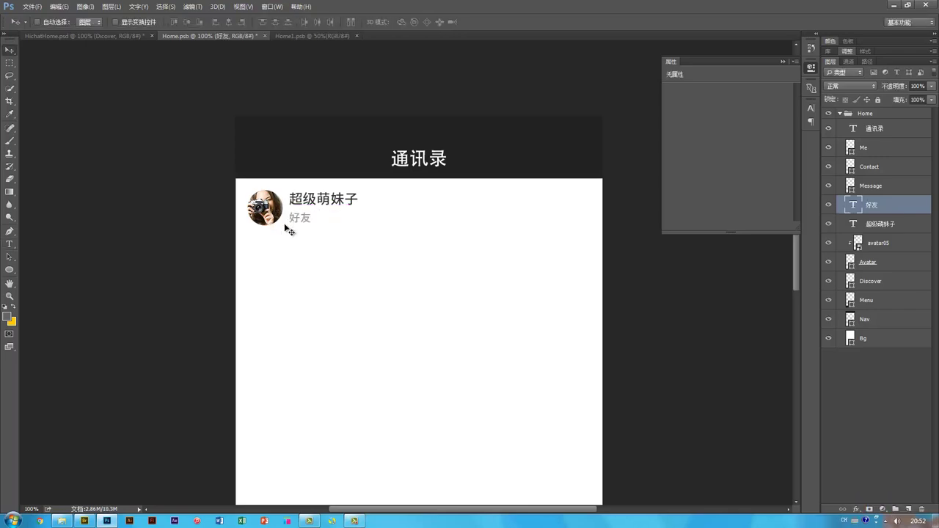
Step: Move the display name and the 好友 label together slightly farther from the avatar
ctrl+shift+click(306, 207)
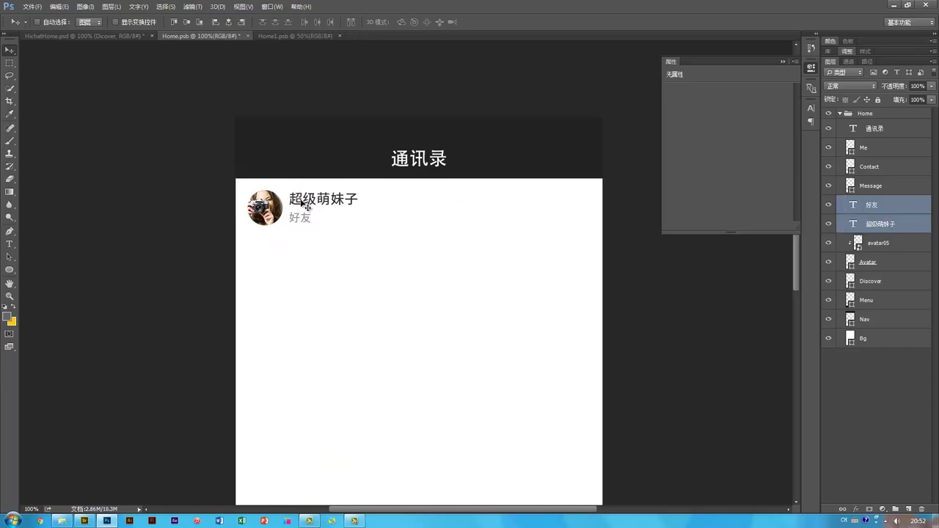
drag(306, 206, 311, 205)
drag(345, 316, 326, 286)
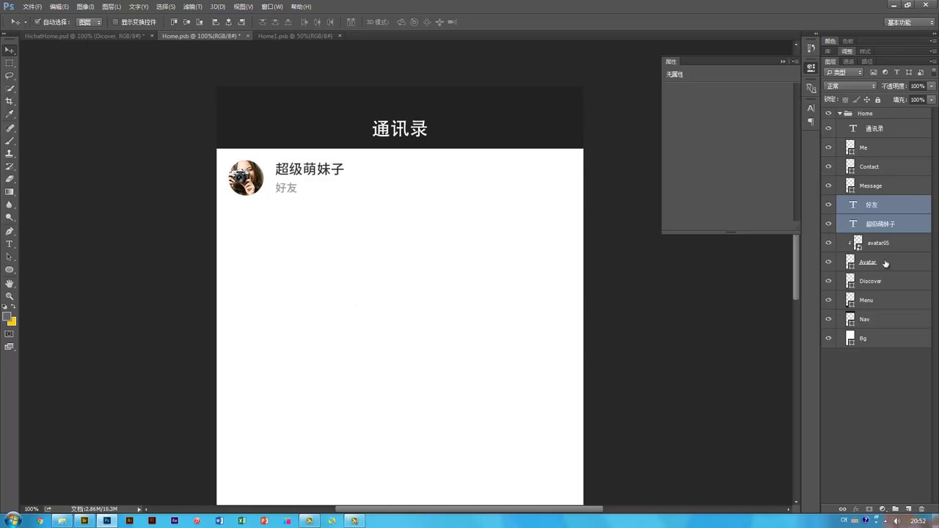
Step: Group the avatar, its image, the display name and the 好友 label, and name the group Friend1
shift+click(885, 262)
drag(252, 244, 302, 232)
key(ctrl+z)
key(ctrl+g)
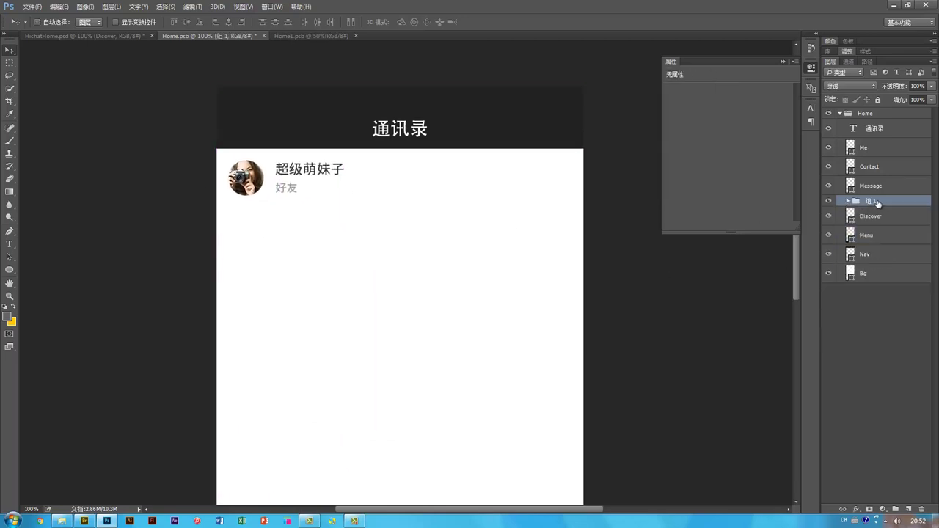
double_click(877, 203)
key(Return)
Step: Copy the thin grey divider line from below the first post in Home1.psb into the contacts screen document
click(317, 36)
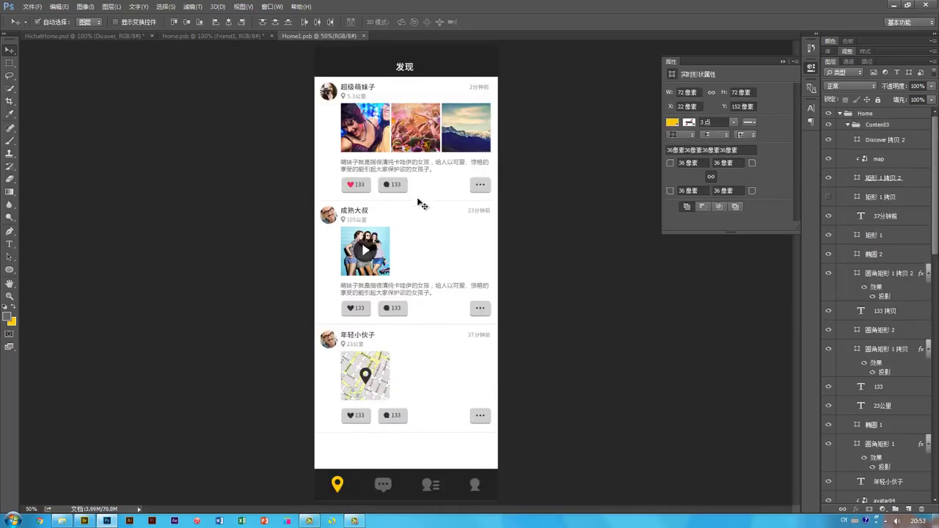
key(ctrl+1)
scroll(313, 189, up, 1)
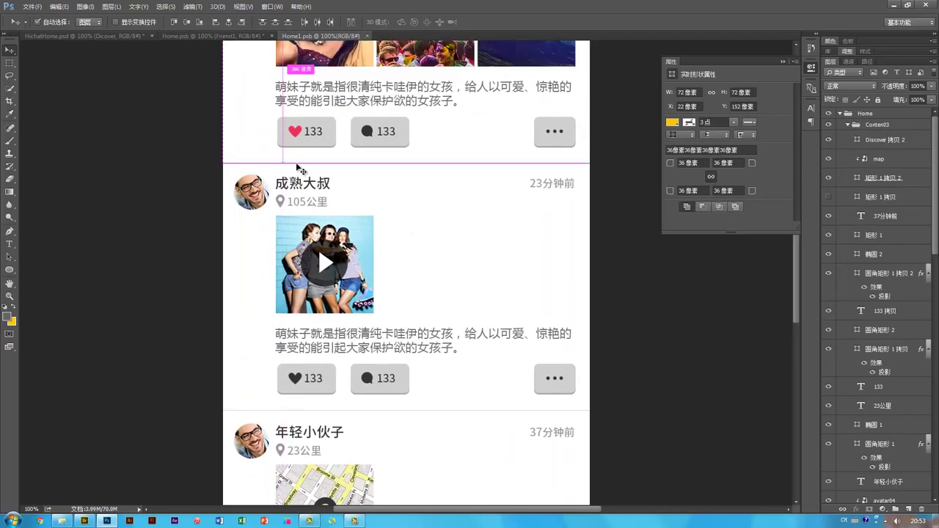
click(231, 36)
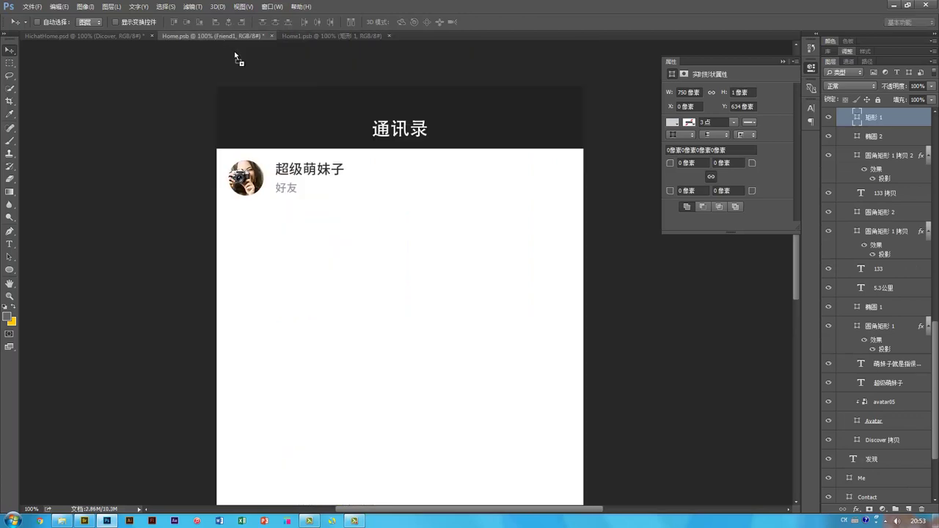
drag(237, 59, 308, 218)
Step: Position the divider line below the friend entry at Y 244 pixels and move its layer to the bottom of the Friend1 group
drag(395, 250, 401, 239)
key(shift+Down)
key(shift+Down)
key(shift+Down)
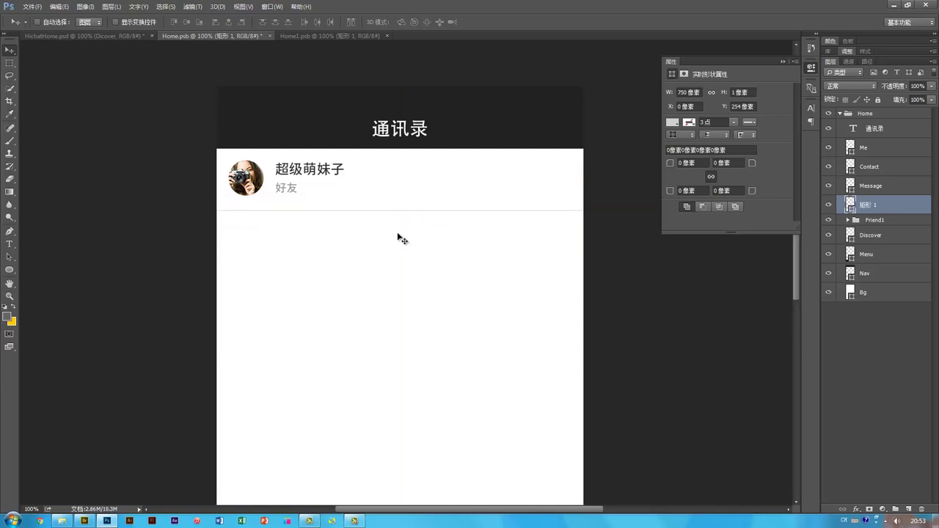
key(shift+Up)
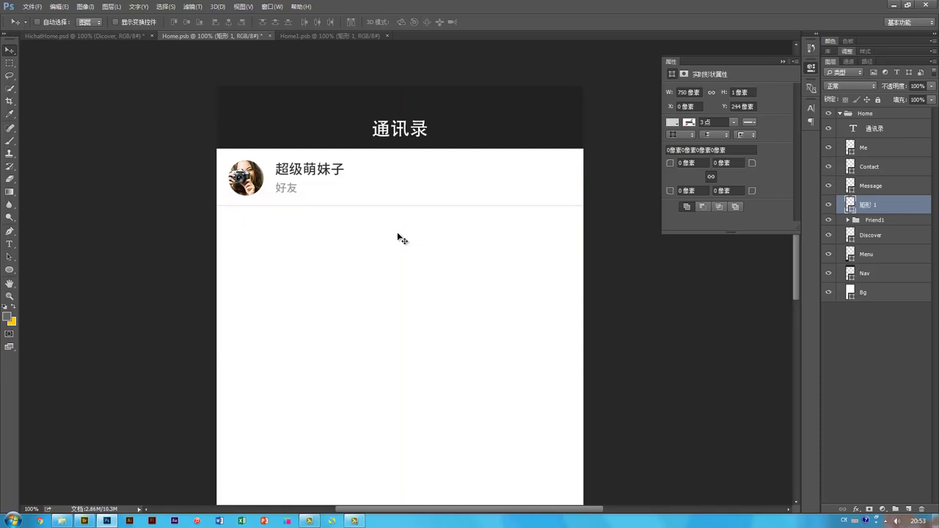
click(848, 220)
drag(885, 208, 887, 297)
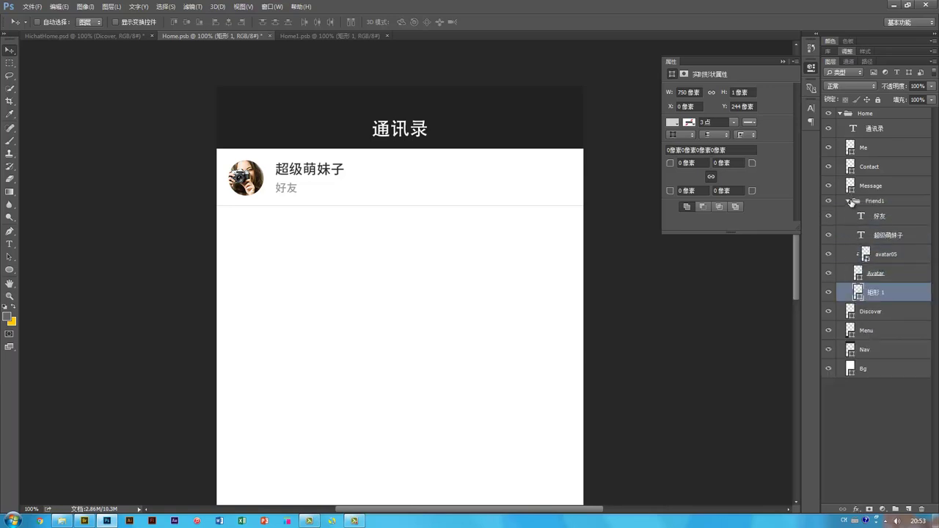
Step: Duplicate the Friend1 group directly below the first friend entry and give the copy a new display name
click(849, 201)
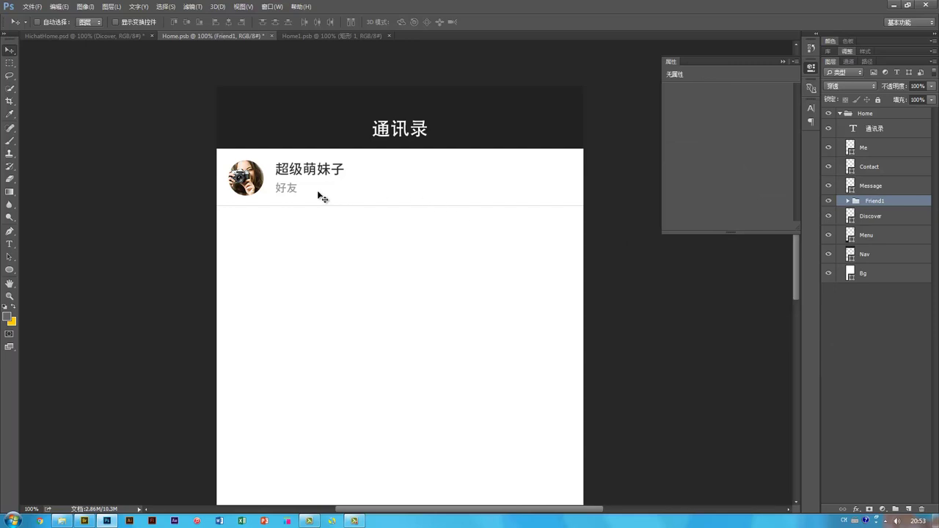
drag(295, 168, 302, 225)
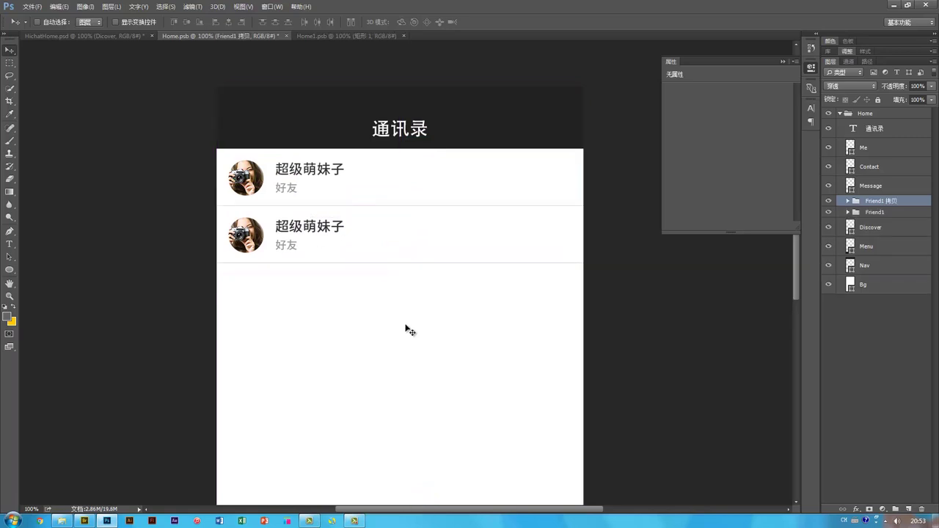
key(ctrl+minus)
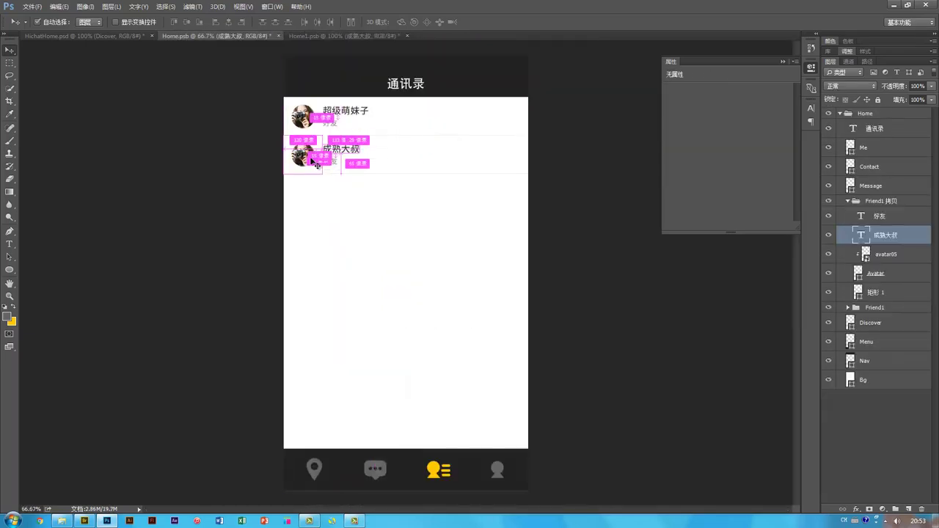
Step: Replace the second friend entry's avatar image with avatar04 and rename its group Friend2
ctrl+click(303, 154)
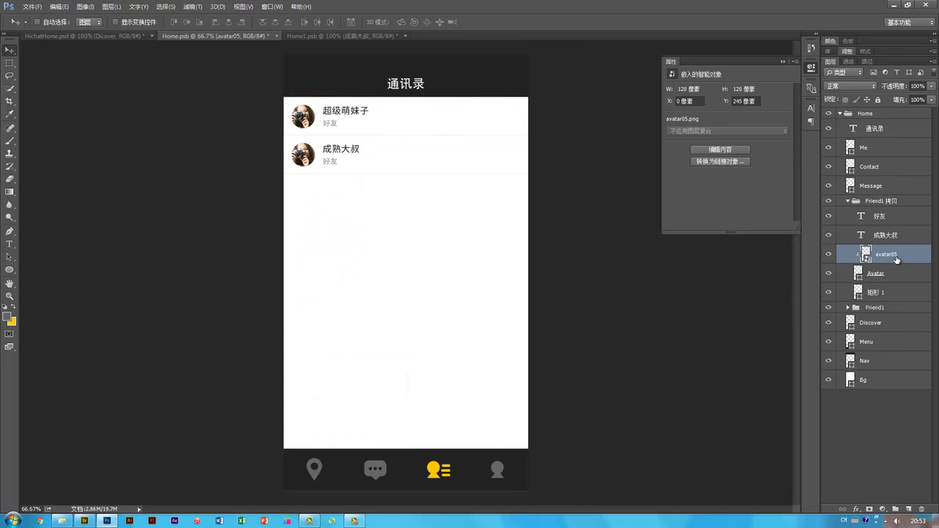
key(Delete)
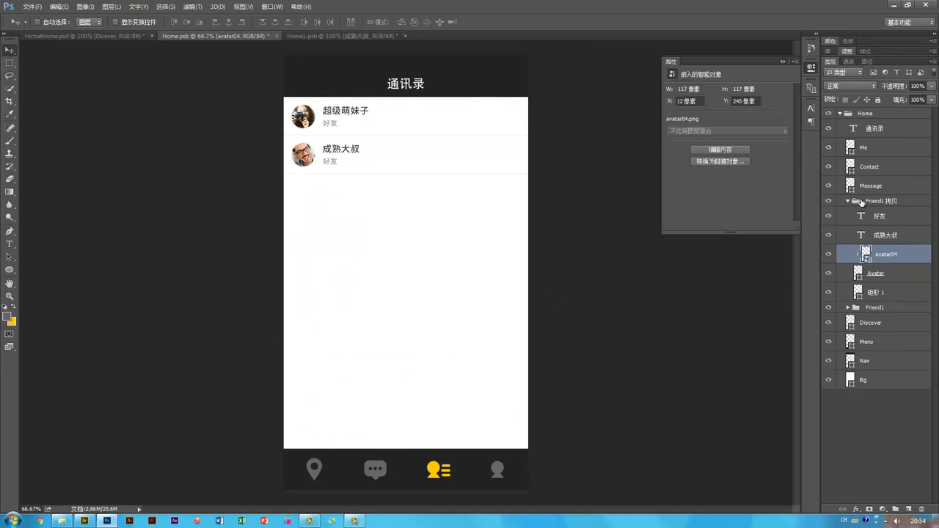
click(859, 202)
click(848, 201)
double_click(880, 201)
drag(880, 201, 898, 201)
text(2)
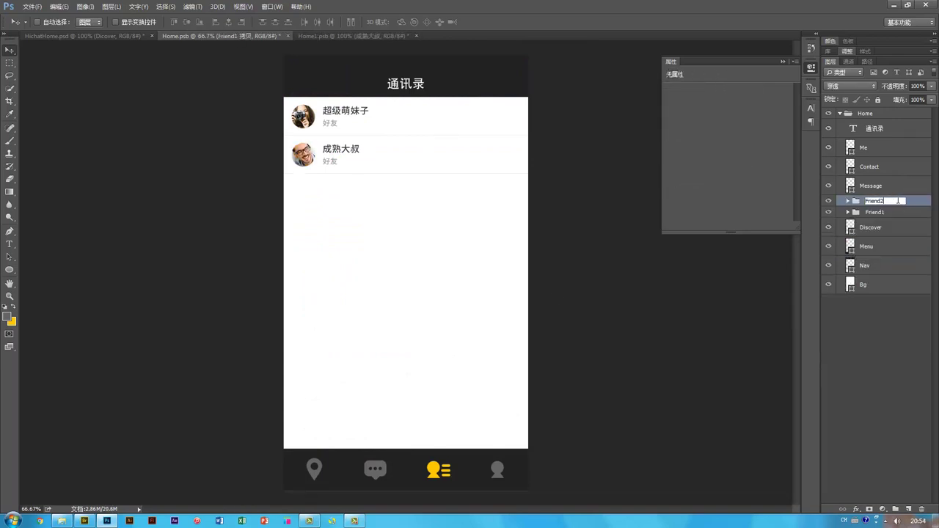
key(Return)
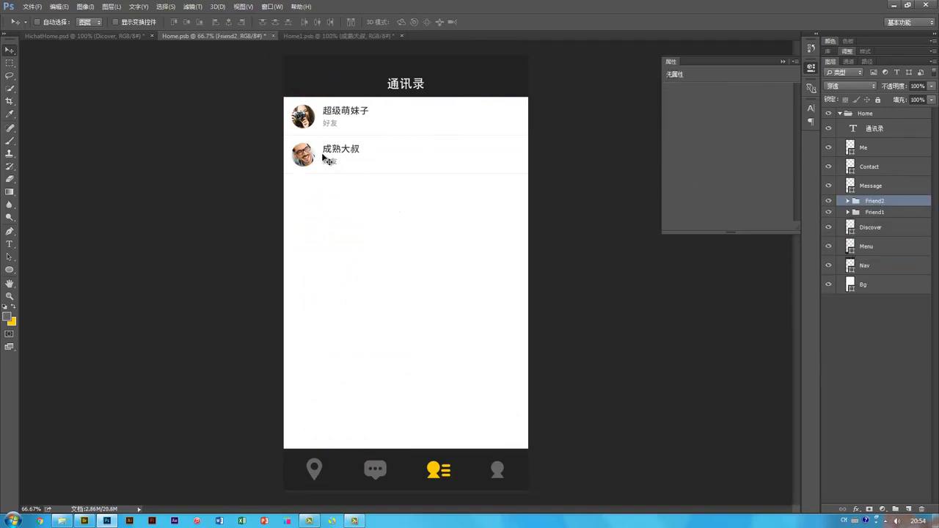
Step: Duplicate the Friend2 group directly below the second entry and give the copy a new display name and the label 亲密好友
drag(325, 163, 325, 192)
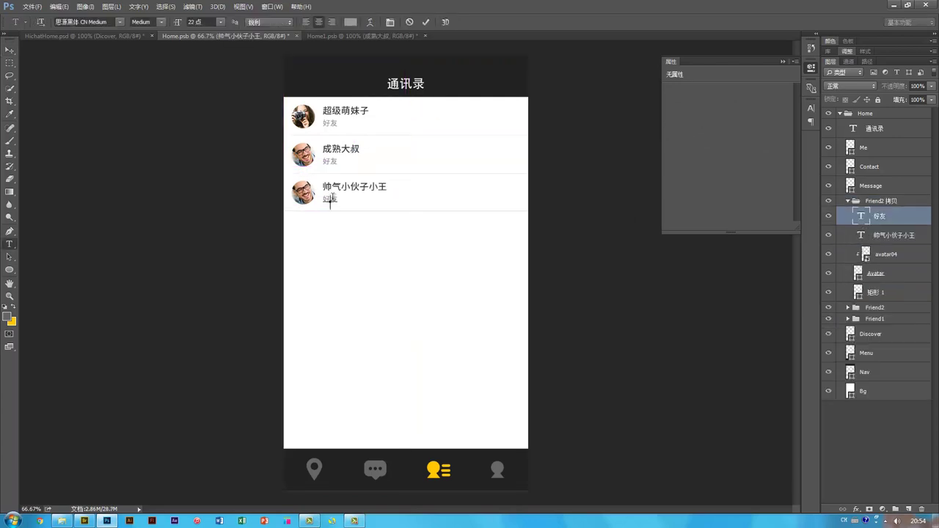
double_click(329, 201)
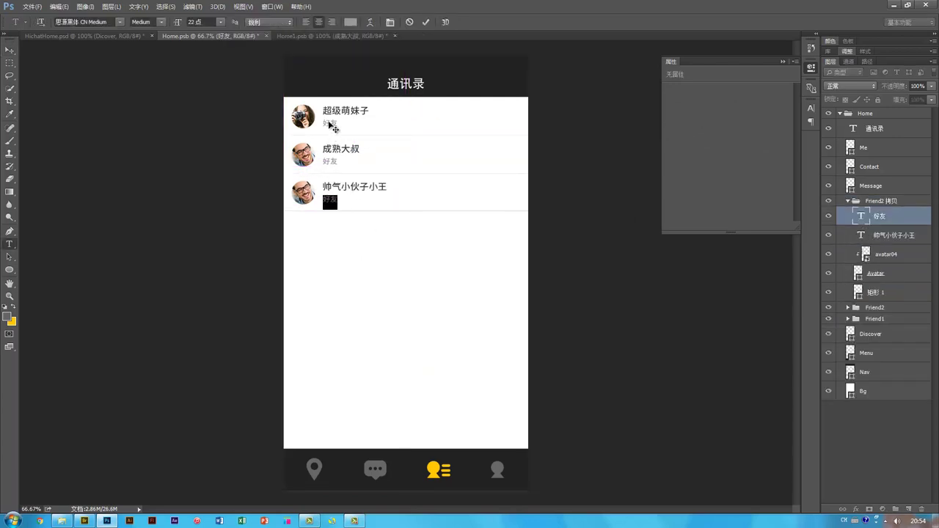
text(亲密好友)
key(ctrl+Return)
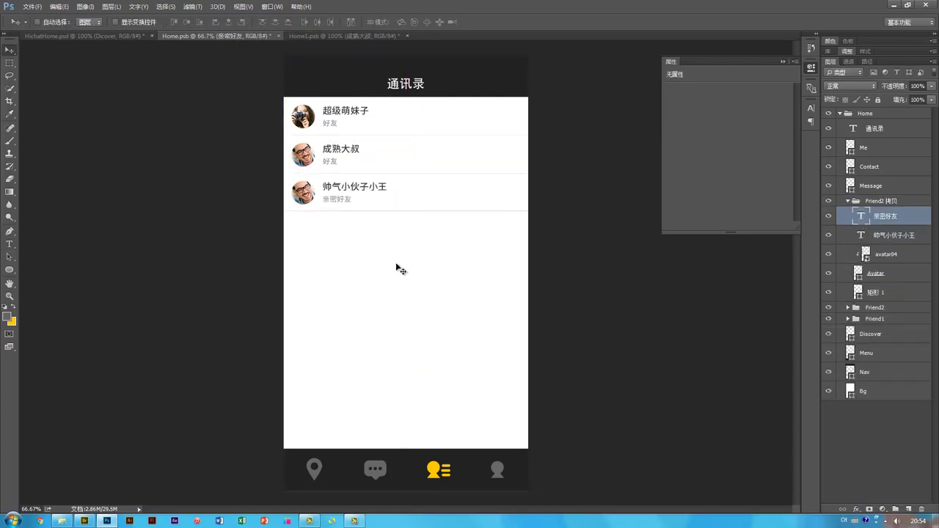
Step: Replace the third entry's avatar image with avatar07.png from the Images folder in Bridge, clipped to the avatar circle
ctrl+click(314, 194)
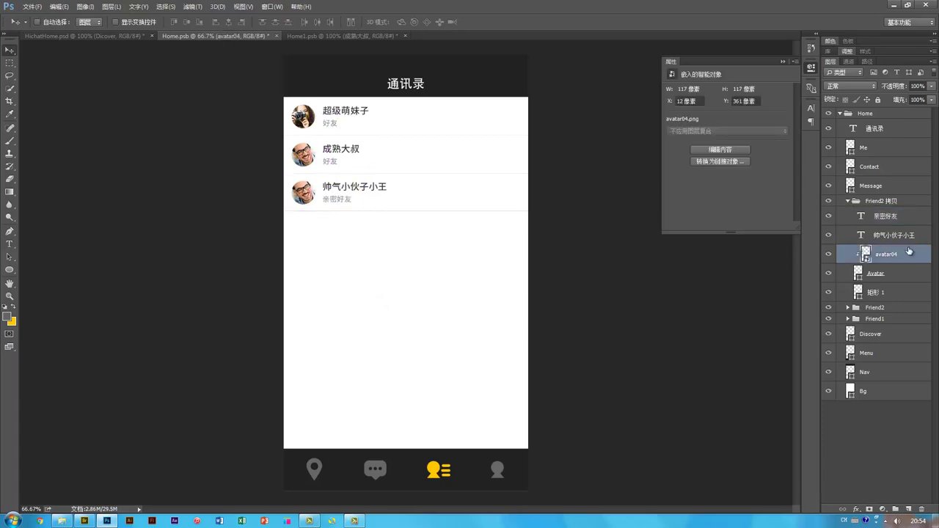
key(Delete)
key(alt+Tab)
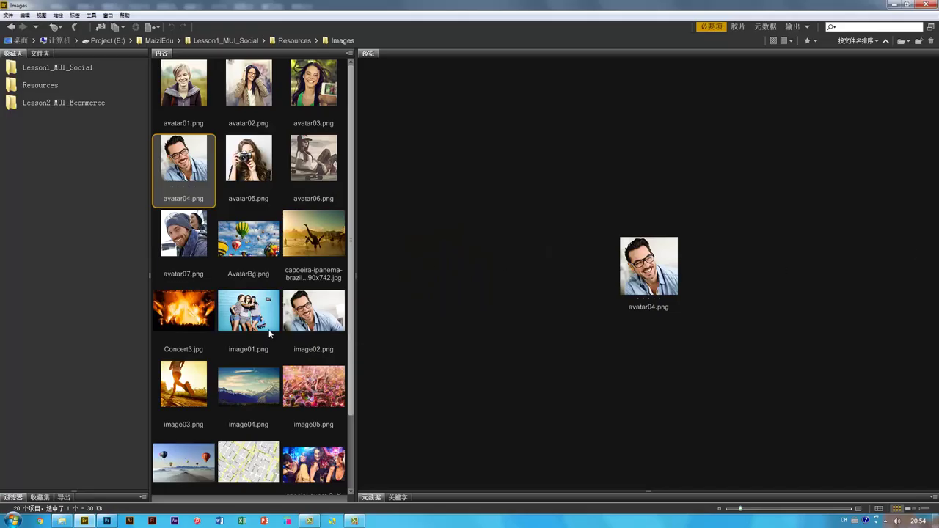
click(185, 235)
drag(185, 235, 319, 204)
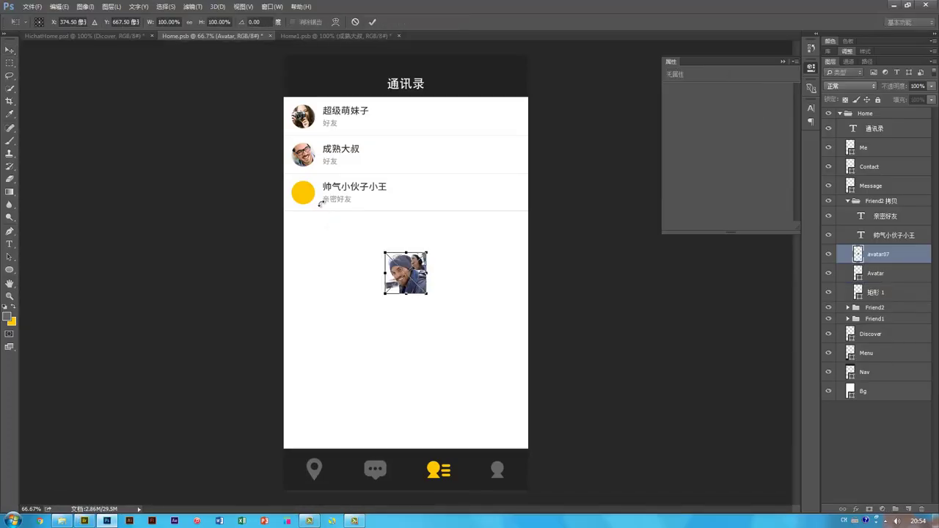
key(Return)
drag(409, 277, 310, 192)
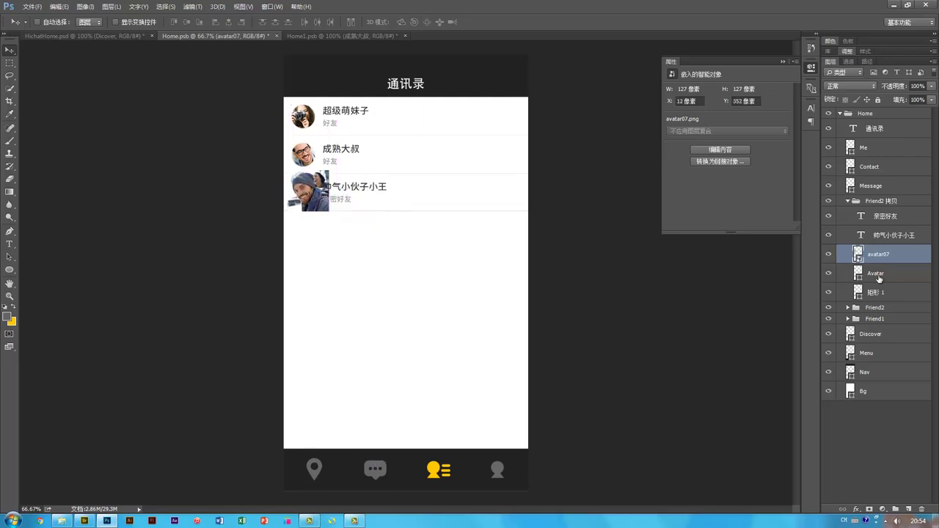
alt+click(888, 261)
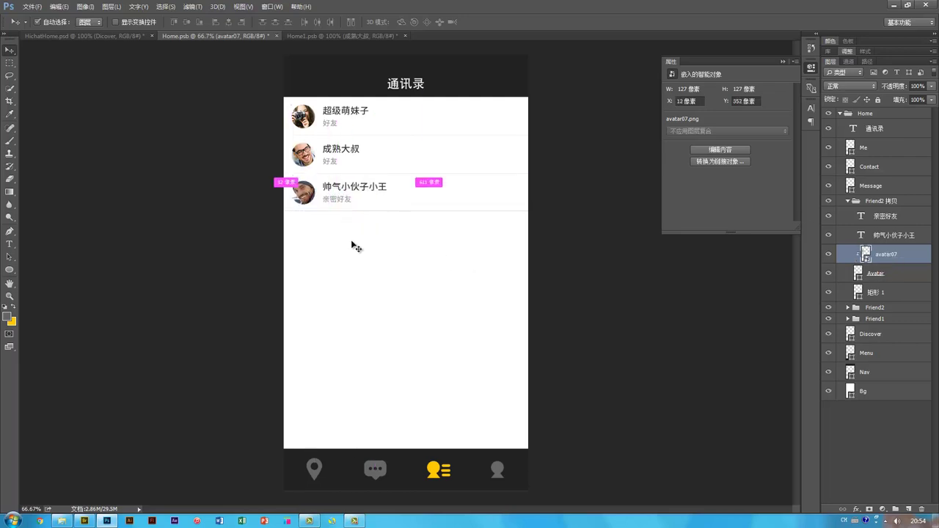
Step: Scale the avatar07 image to about 94 × 94 pixels and shift it to X 22, Y 375 pixels inside the circle
key(ctrl+t)
drag(330, 171, 319, 182)
key(Return)
key(shift+Right)
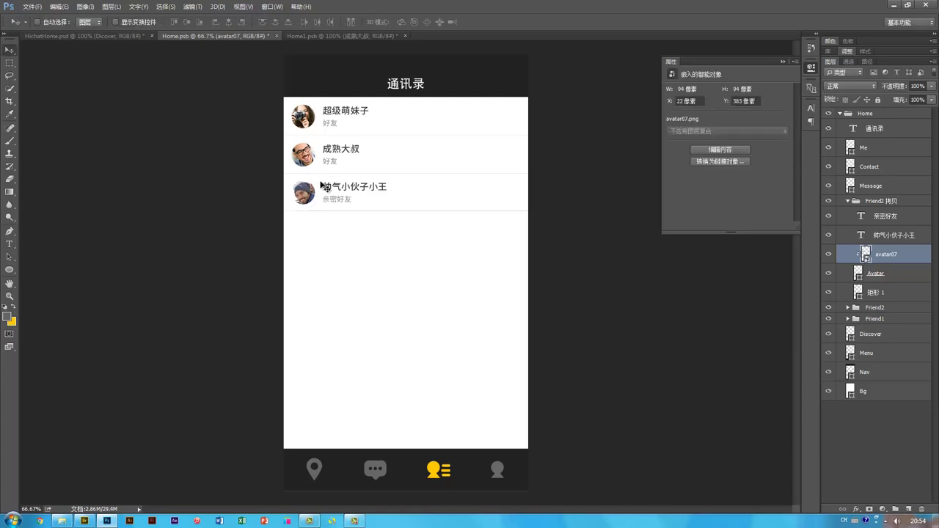
key(shift+Up)
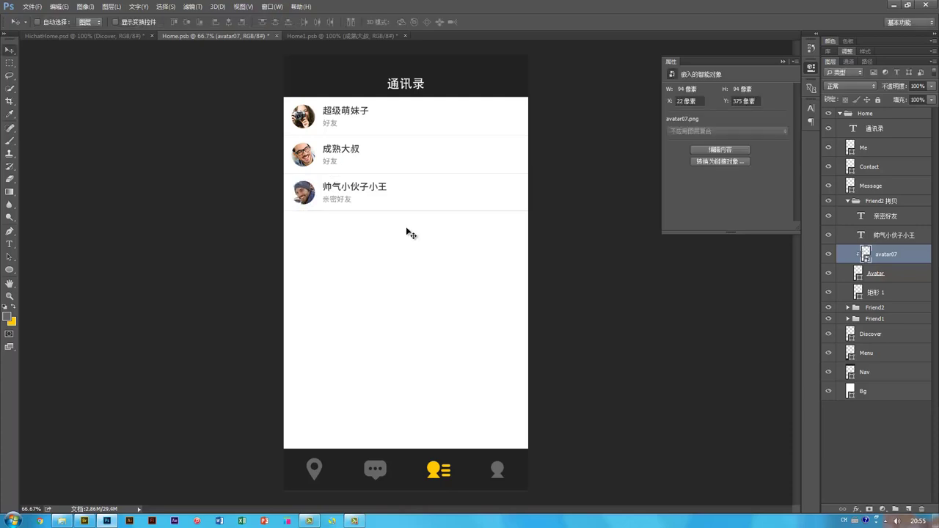
Step: Collapse the third friend entry's group and rename it Friend3
click(845, 201)
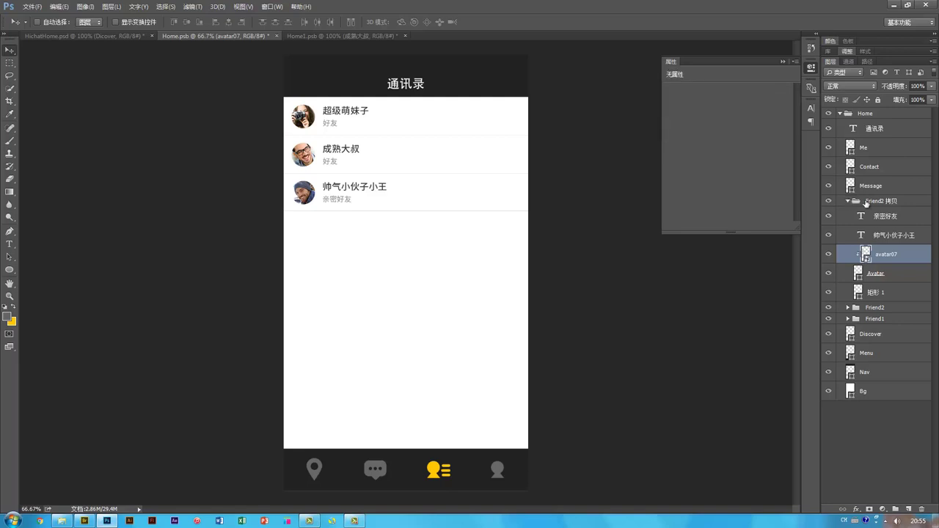
double_click(880, 200)
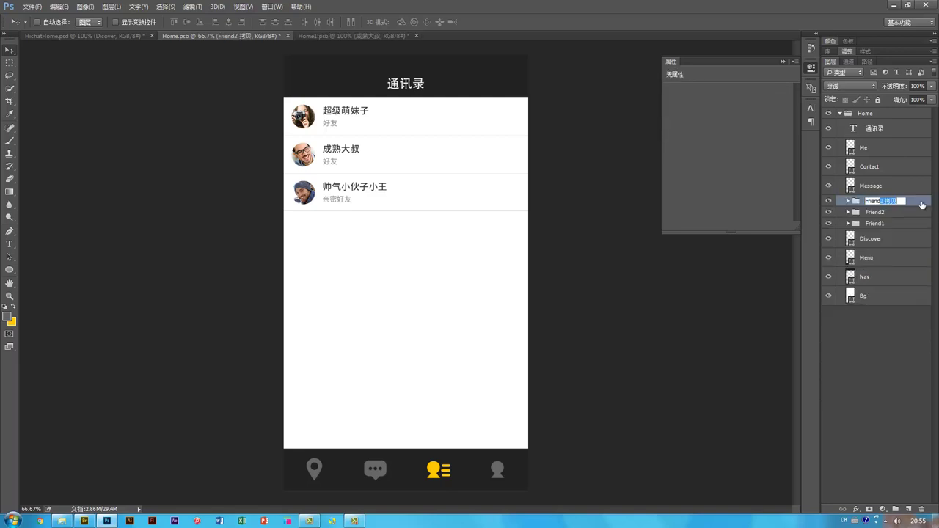
text(3)
key(Return)
Step: Duplicate the Friend1, Friend2 and Friend3 groups twice down the list to make nine entries, and change the fourth entry's display name
shift+click(900, 212)
shift+click(898, 223)
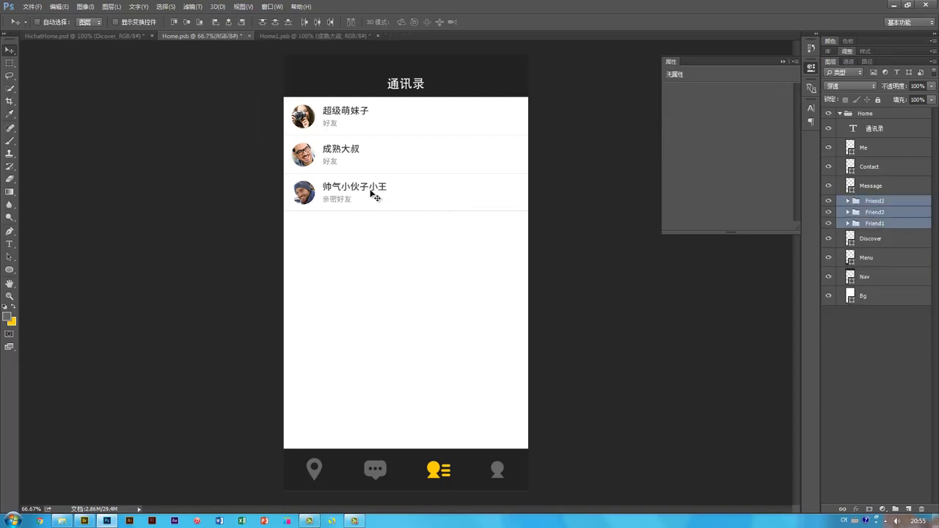
drag(375, 196, 371, 259)
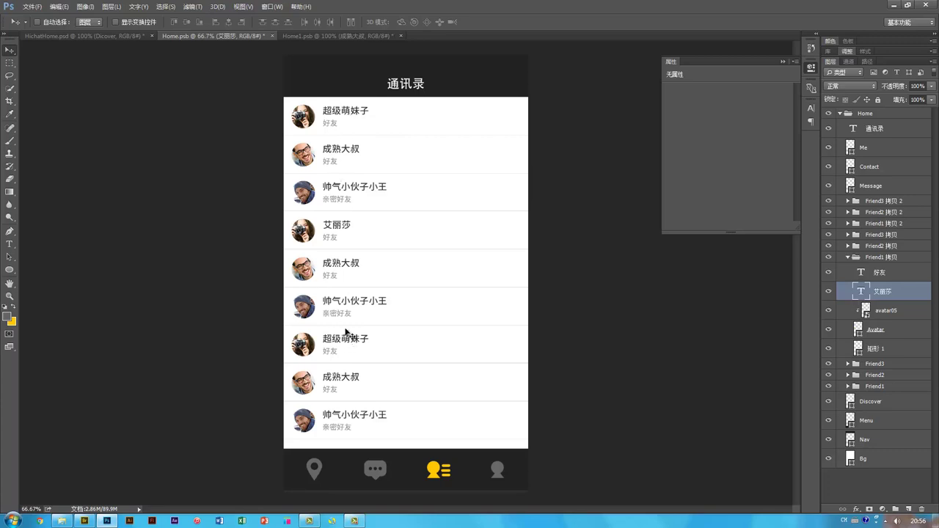
Step: Switch to the web browser and search Baidu images for 好友列表 and 微信好友列表
click(40, 522)
click(159, 23)
text(baidu.com)
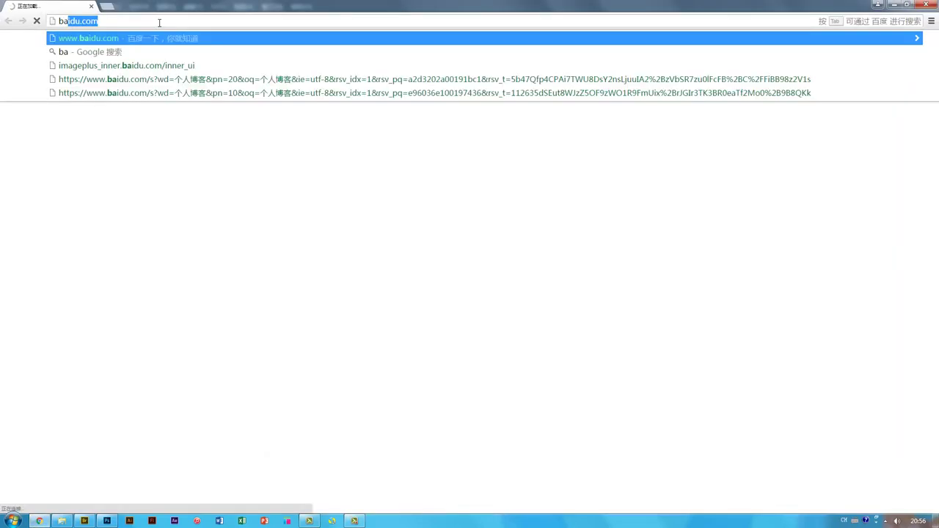
key(Return)
text(h)
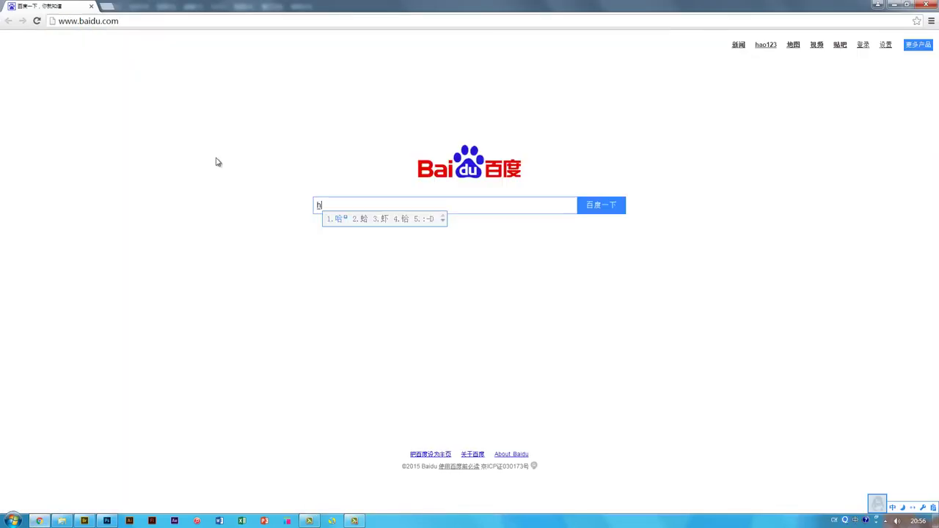
text(aoyou liebiao)
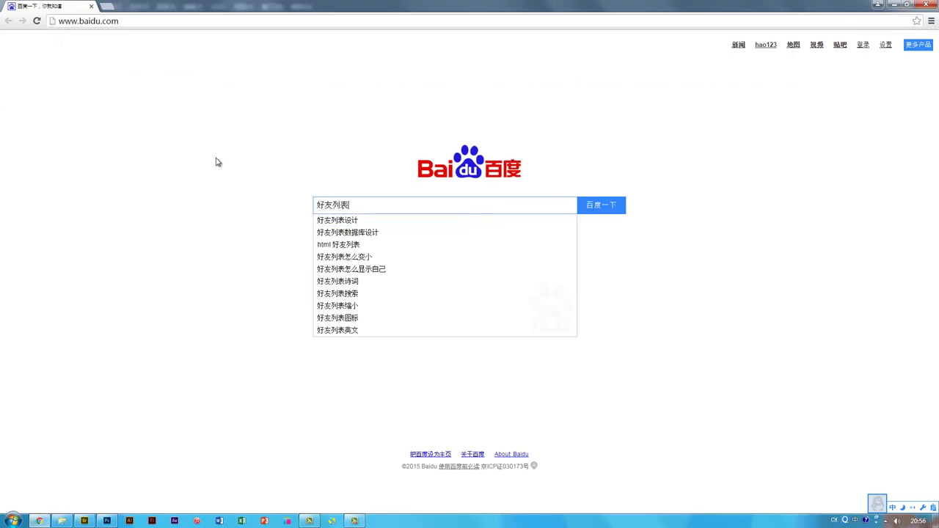
key(Return)
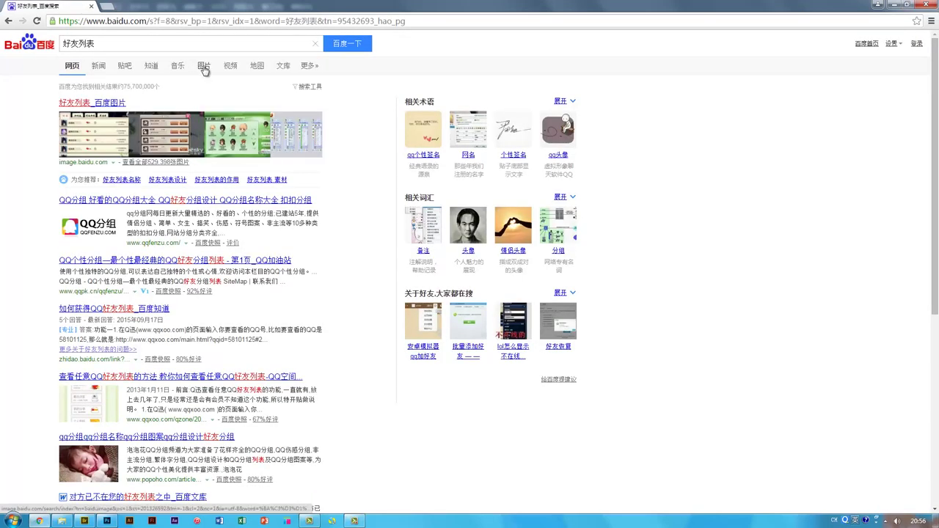
click(204, 65)
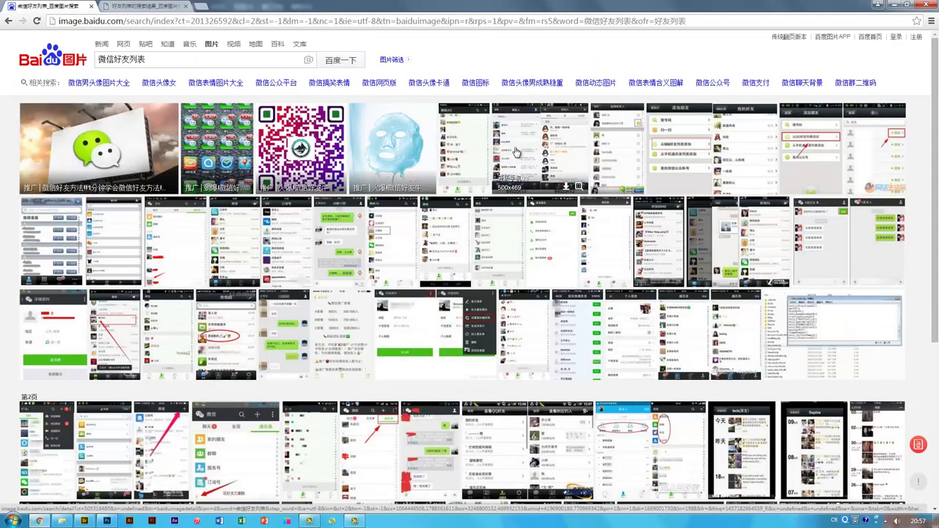
Step: Copy the mobile QQ contact list screenshot from the image results and paste it into the contacts screen in Photoshop
click(515, 152)
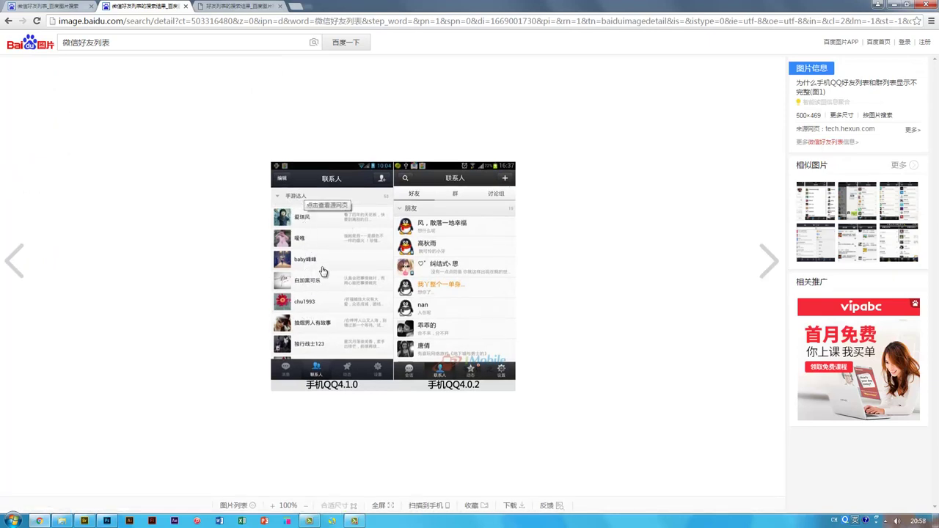
right_click(321, 261)
click(330, 291)
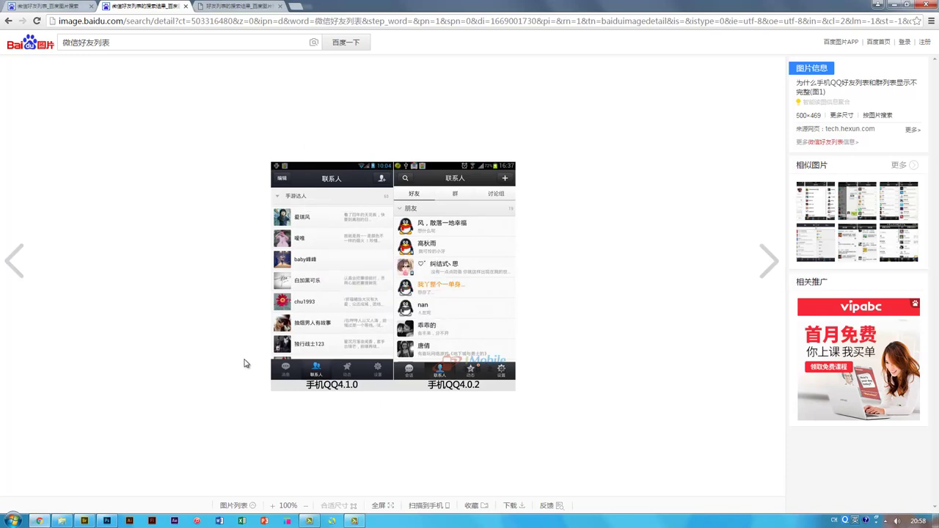
click(107, 521)
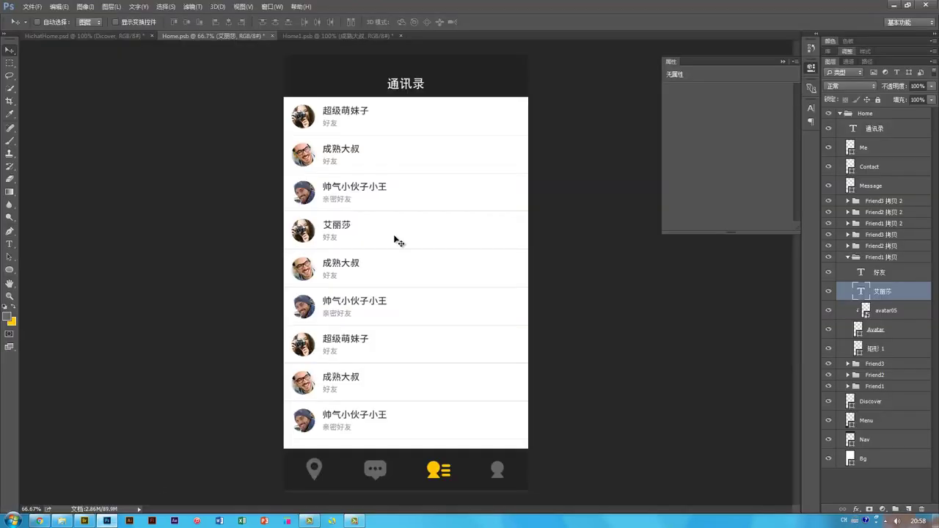
key(ctrl+v)
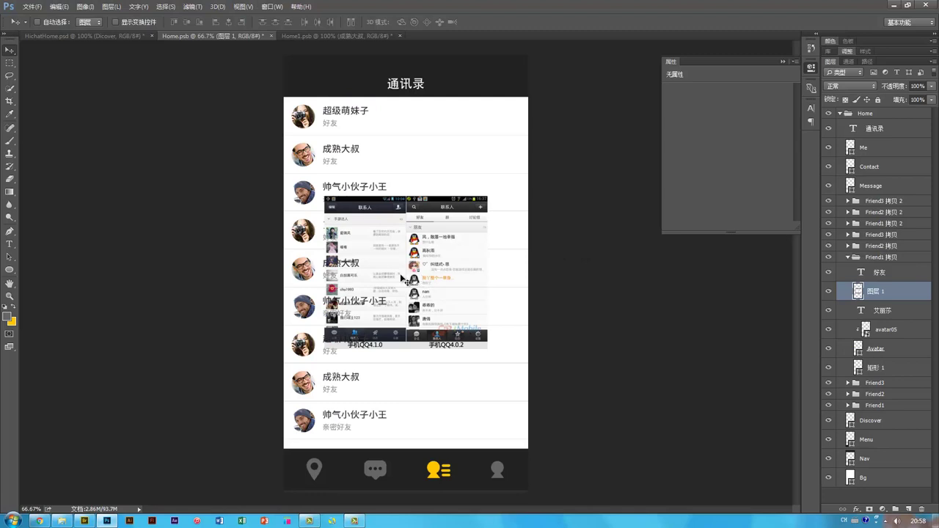
Step: Enlarge the pasted QQ screenshot to about 170% and place it beside the friend names as a reference
drag(402, 278, 506, 272)
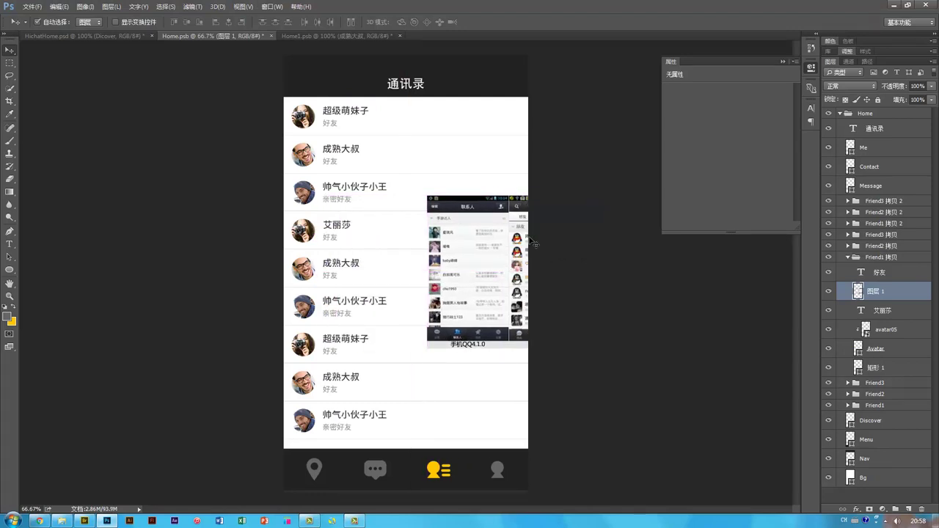
key(ctrl+t)
drag(591, 195, 717, 105)
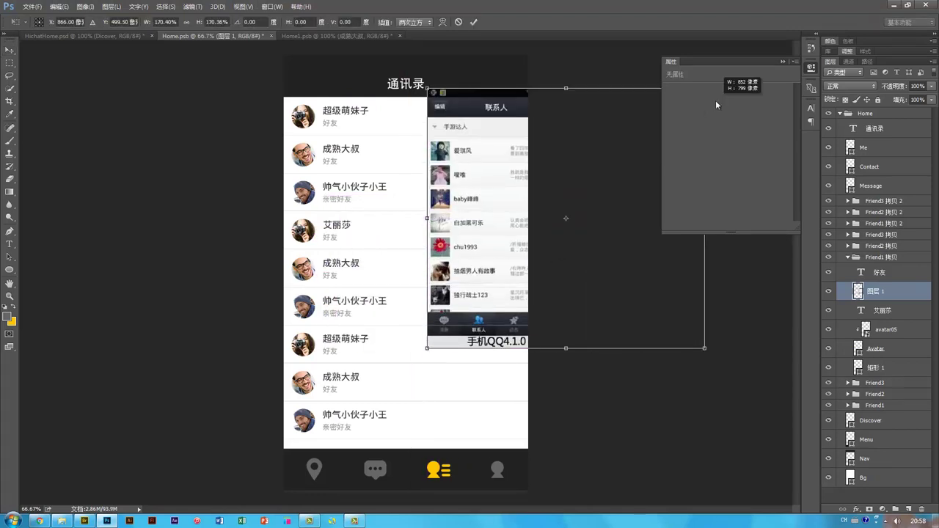
key(Return)
drag(471, 266, 479, 290)
Step: Change the first entry's display name to the first contact's nickname in the QQ reference and align it with the 好友 label beneath
key(t)
double_click(341, 110)
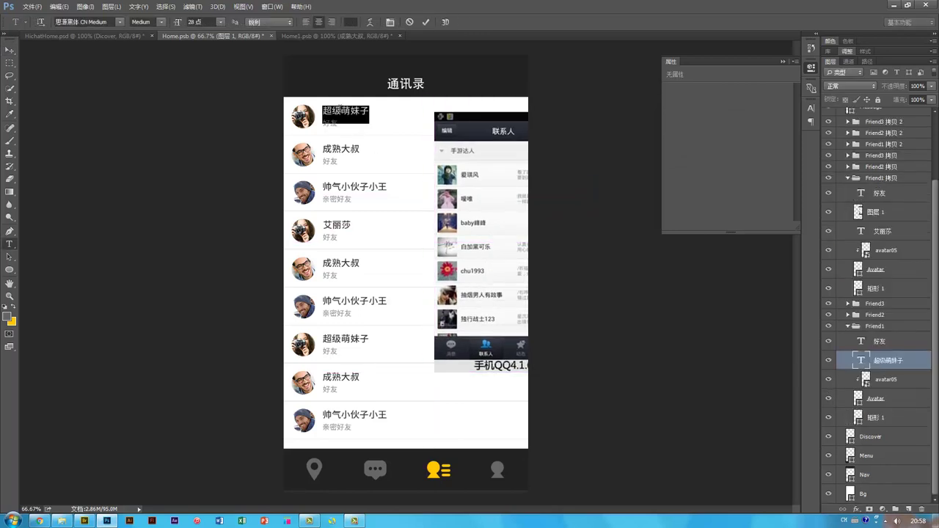
text(aiqifeng)
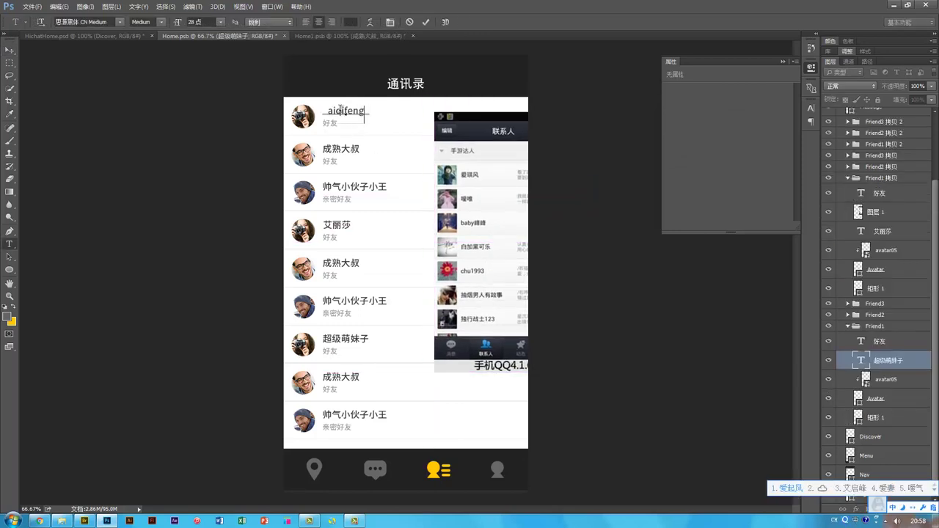
text(2)
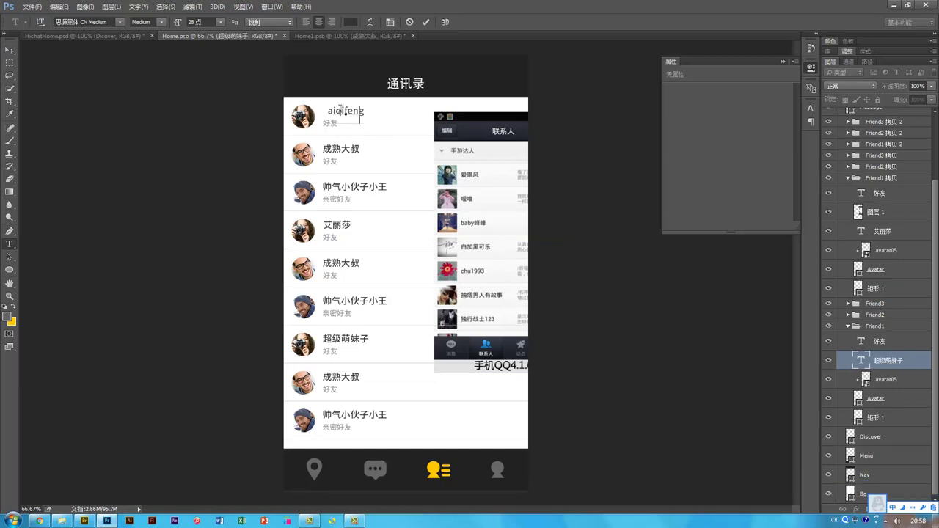
key(ctrl+Return)
key(v)
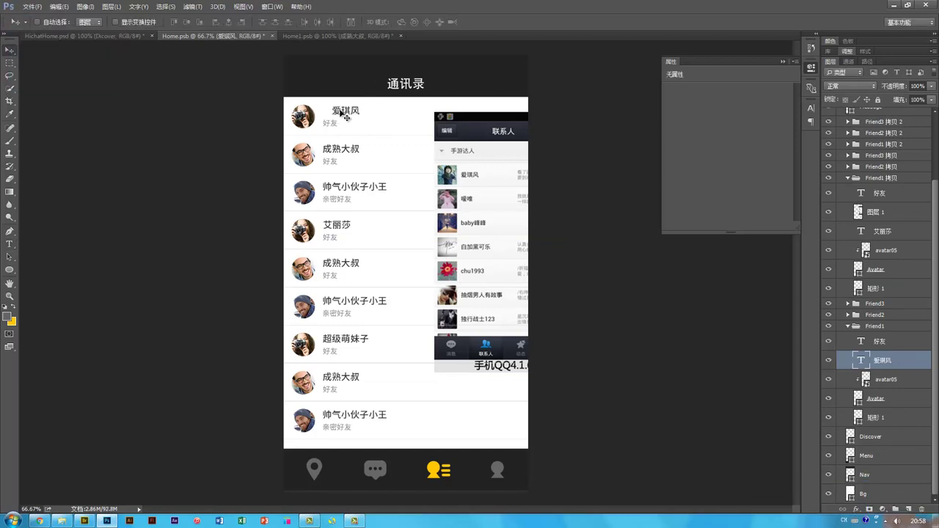
key(Left)
key(Left)
key(Left)
key(Left)
key(Left)
key(Left)
key(Left)
key(Left)
key(Left)
key(Left)
key(Left)
key(Left)
key(Left)
key(Left)
key(Left)
key(Left)
key(Left)
key(Left)
key(Left)
key(Left)
Step: Give the second entry a new display name and the third entry the third contact's nickname from the QQ reference
key(t)
double_click(346, 150)
text(aiwei)
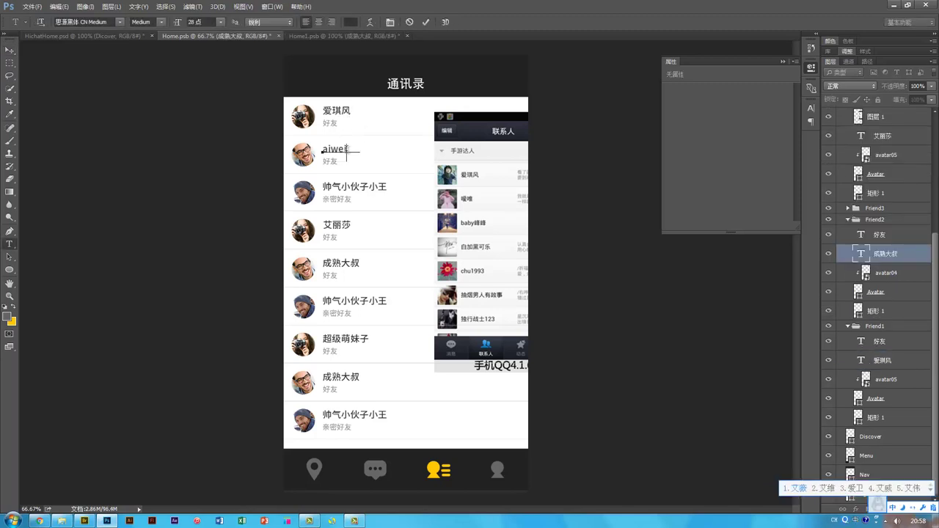
key(space)
key(ctrl+Return)
double_click(352, 187)
text(baby峰峰)
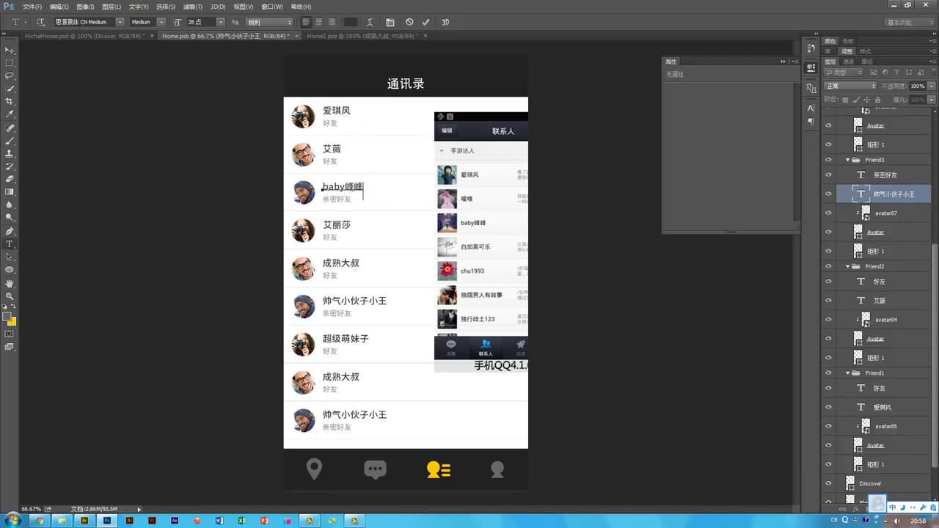
Step: Change the fourth entry's display name to 白加黑可乐 and the fifth entry's to the next nickname in the QQ reference
double_click(338, 224)
text(baijiaheikele)
key(space)
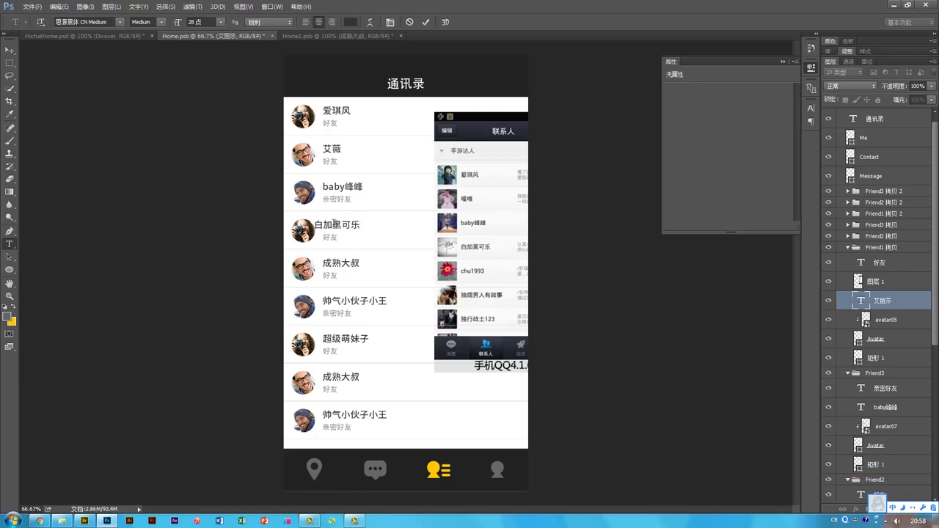
double_click(341, 263)
text(chu1993)
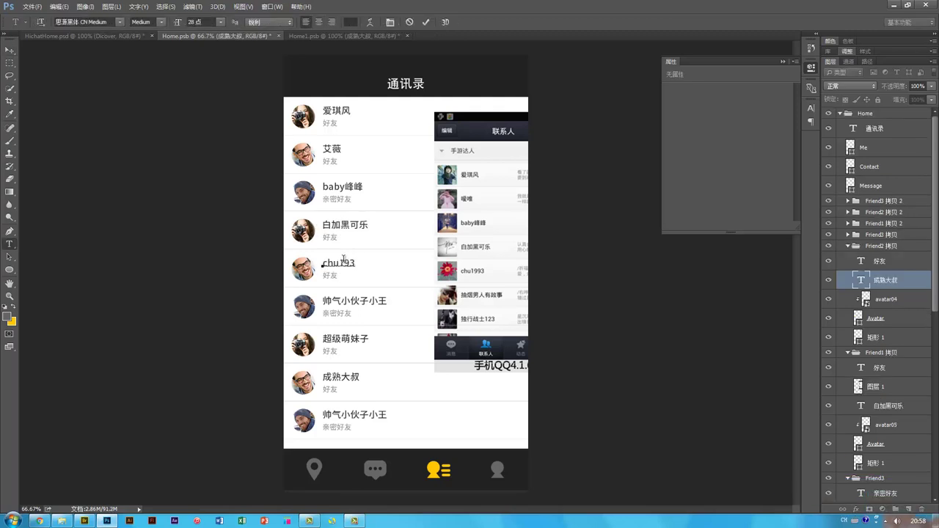
key(Return)
Step: Change the sixth entry's display name to 抽烟男人有故事 and the seventh entry's to 独行战士123
double_click(356, 300)
text(chouyannanren)
key(space)
text(yo)
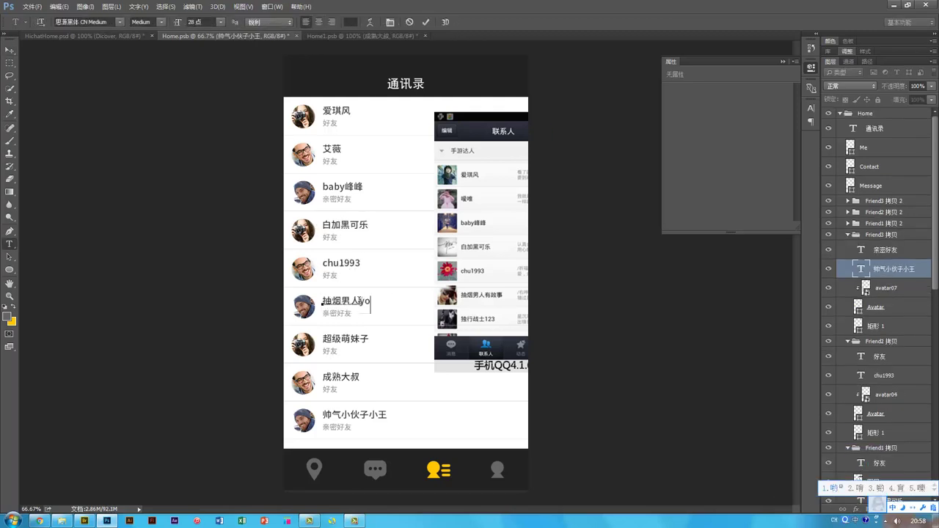
text(ugushi)
key(space)
double_click(343, 339)
text(duxingzhanshi)
key(space)
text(12)
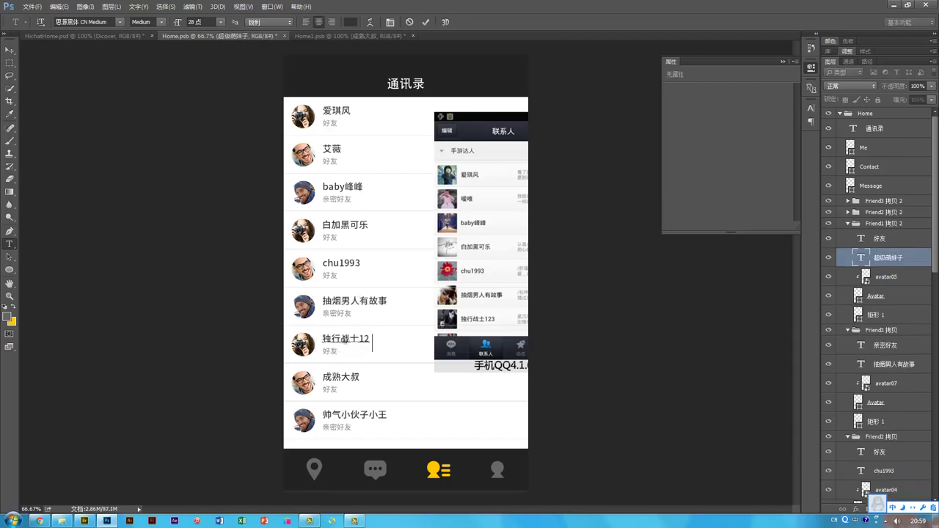
text(3)
Step: Change the eighth entry's display name to 漂亮妹子 and delete the pasted QQ reference screenshot
double_click(341, 377)
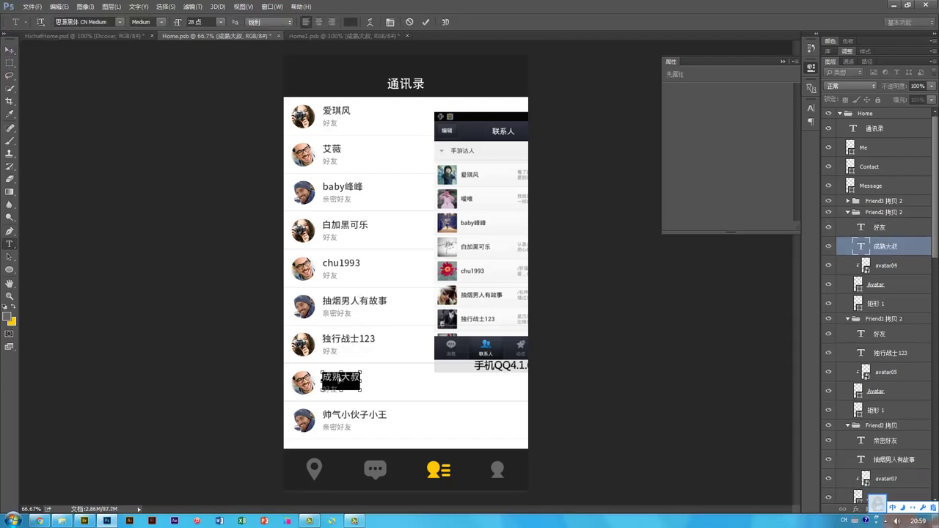
key(ctrl+space)
text(shouy)
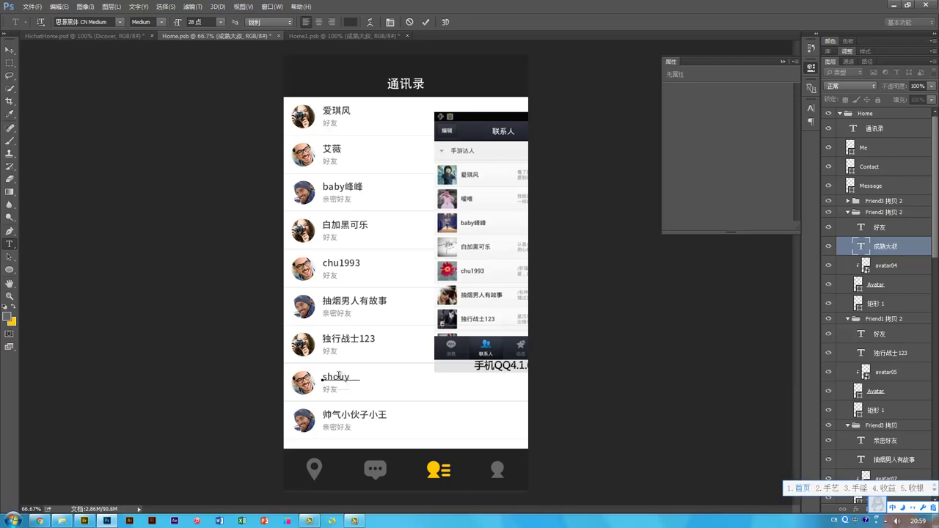
key(Escape)
text(漂亮妹子)
key(ctrl+Return)
key(v)
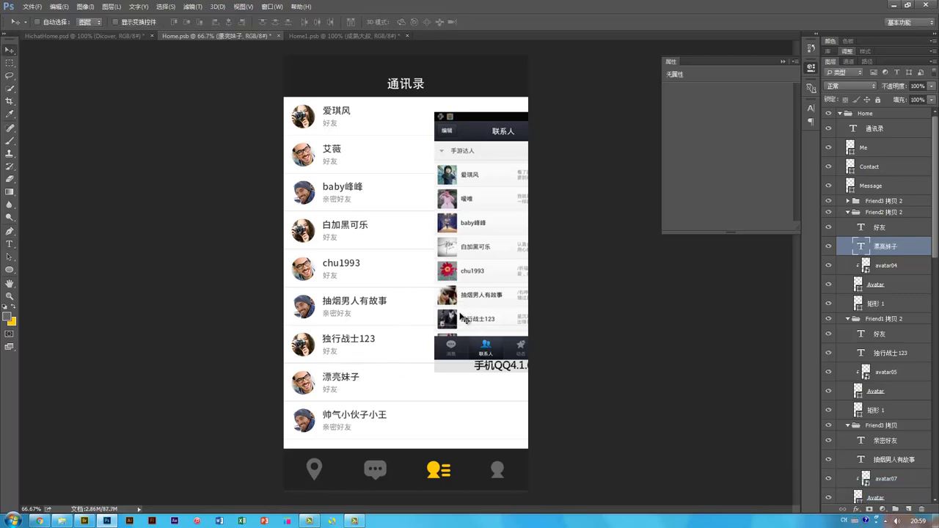
ctrl+click(462, 307)
key(Delete)
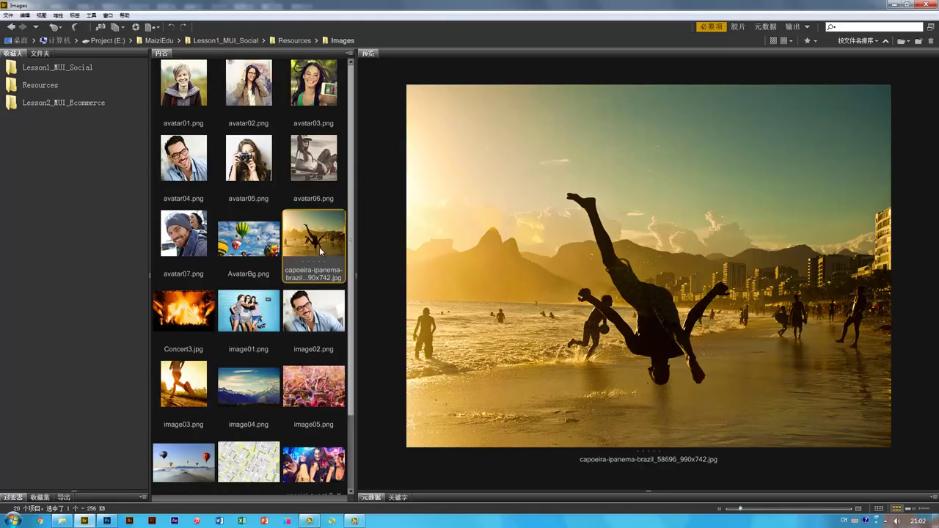
Step: Place capoeira-ipanema-brazil_58696_990x742.jpg from Bridge into the last entry and clip it to the Avatar circle
drag(323, 249, 323, 332)
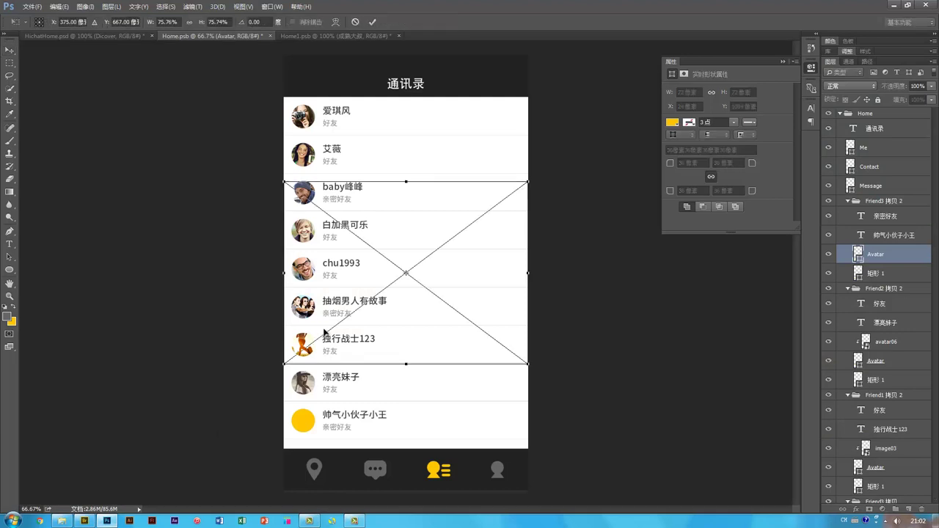
drag(429, 296, 310, 423)
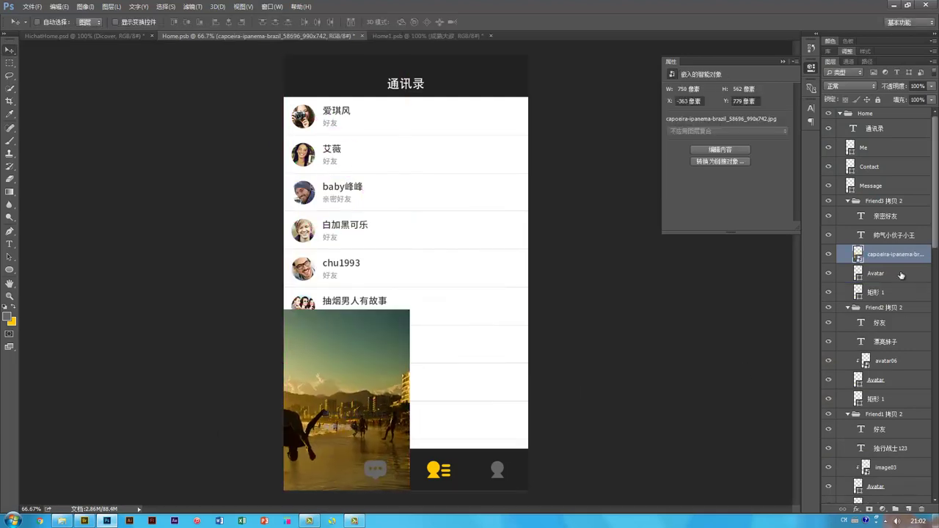
alt+click(894, 261)
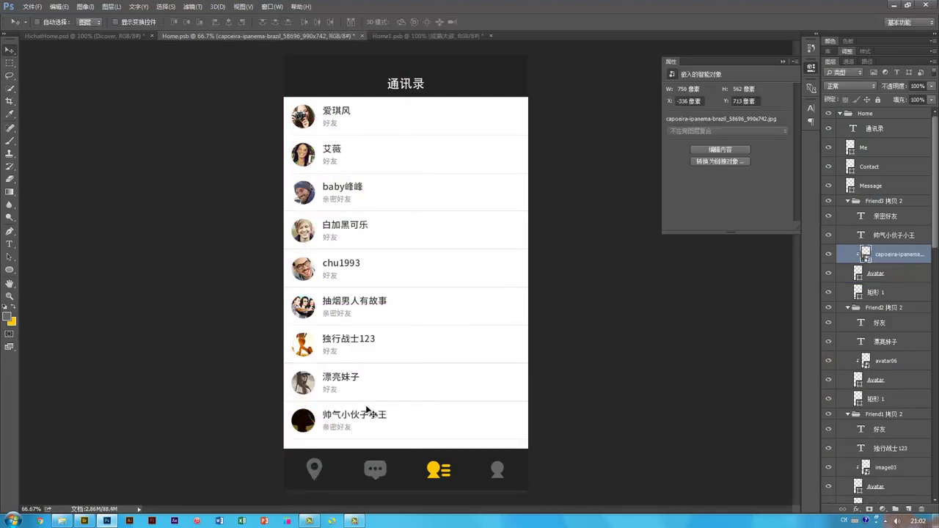
Step: Scale the clipped beach photo to about 294 × 221 px and position it over the last entry's avatar circle
key(ctrl+t)
drag(418, 470, 346, 415)
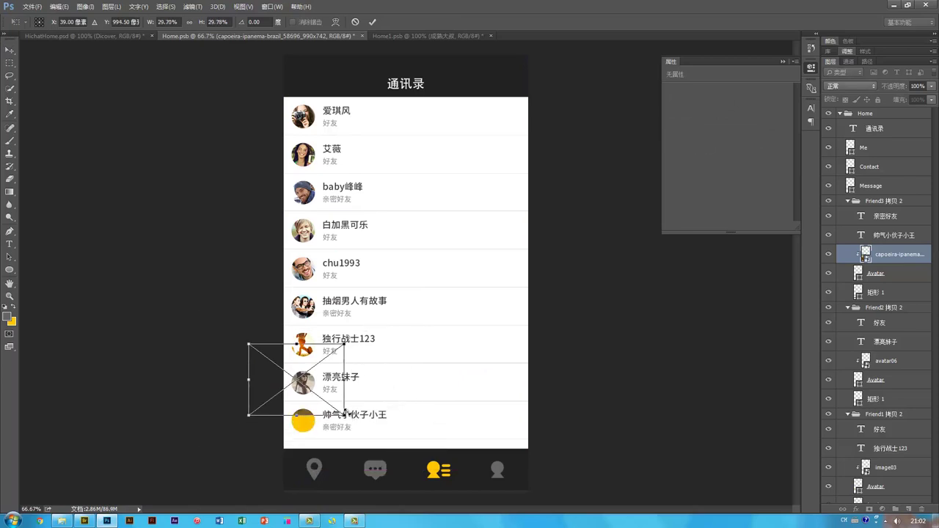
key(Return)
drag(322, 372, 326, 400)
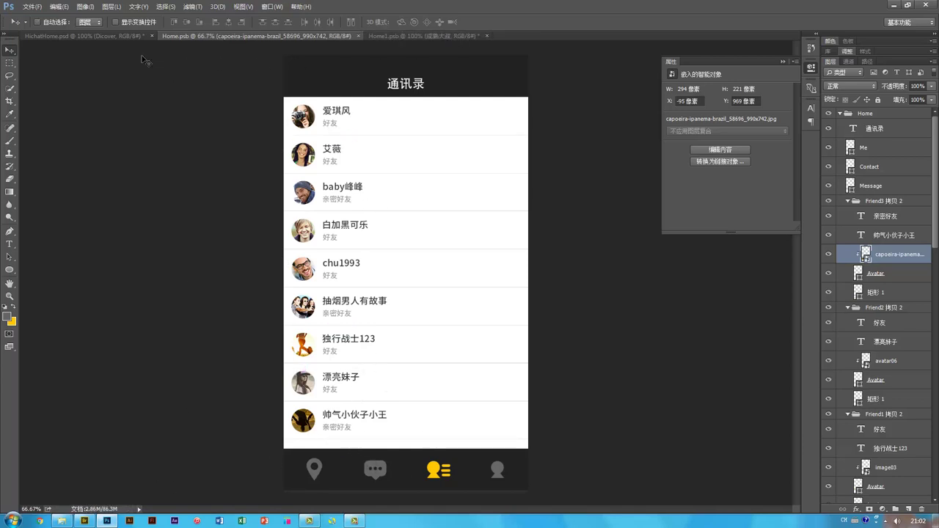
Step: Switch to Bridge, open the 产品原型 folder and view the 通讯录.png prototype
click(84, 521)
double_click(190, 90)
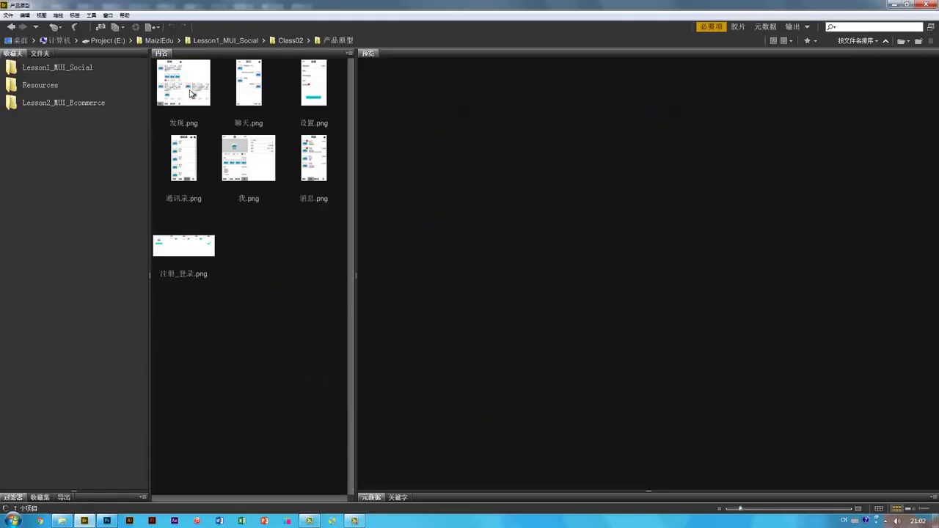
click(189, 168)
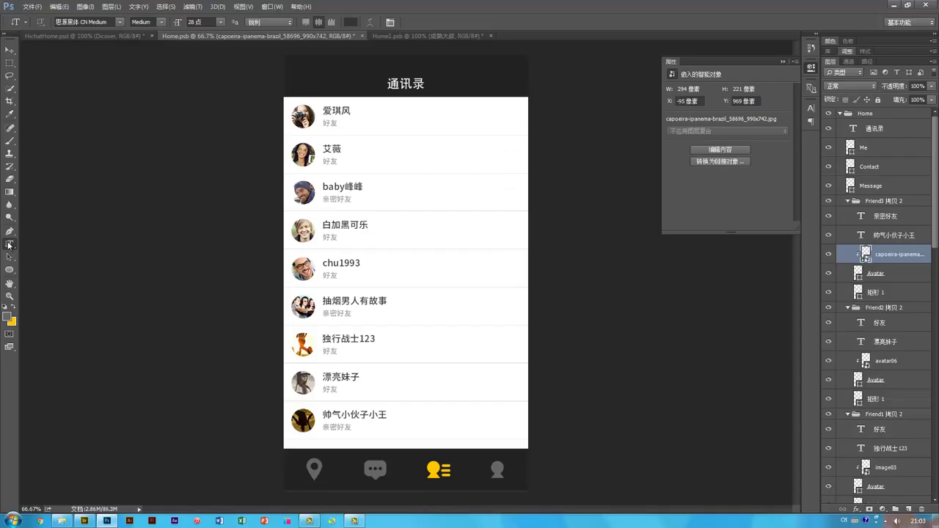
Step: Add a vertical A to Z letter index, one letter per line, along the right edge of the contacts list
drag(8, 245, 41, 242)
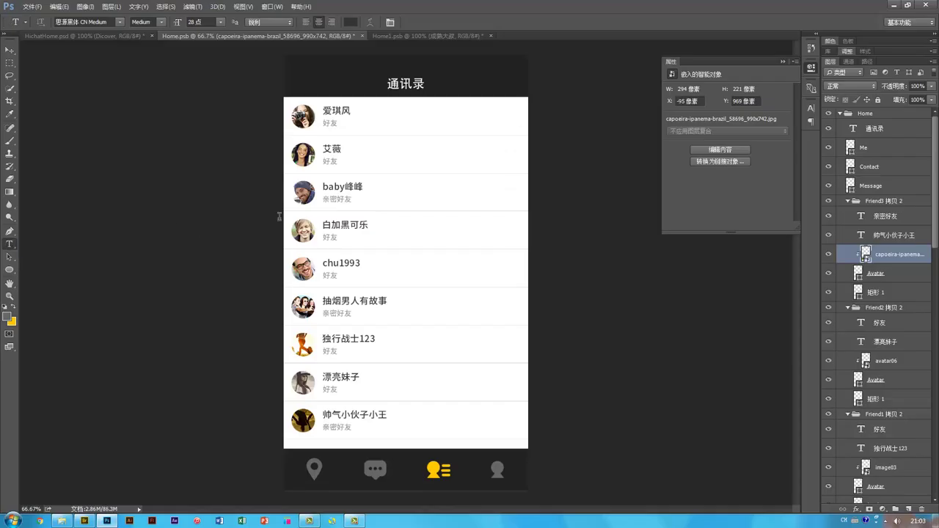
click(511, 105)
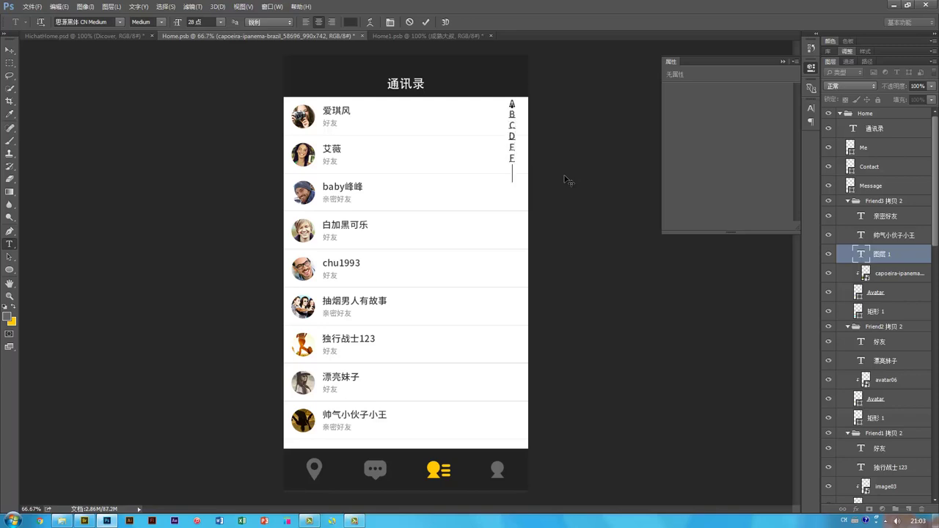
text(G)
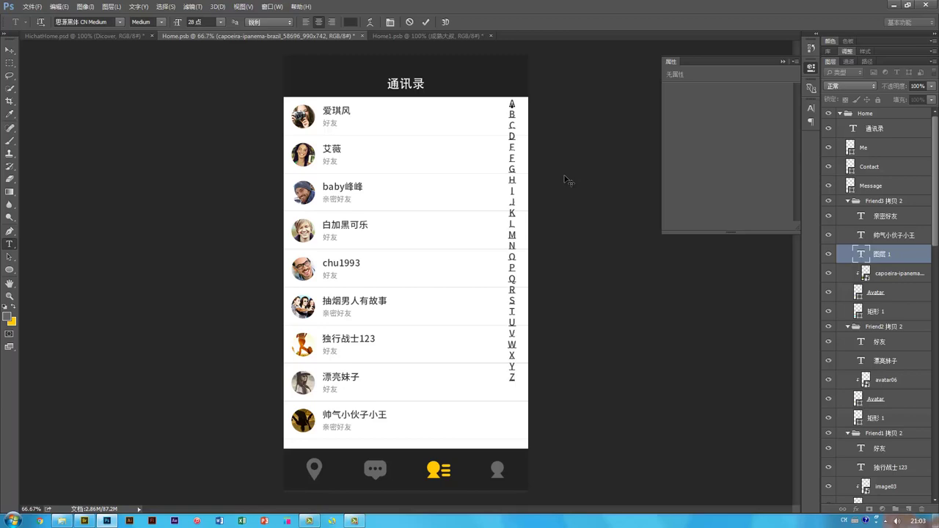
key(ctrl+Return)
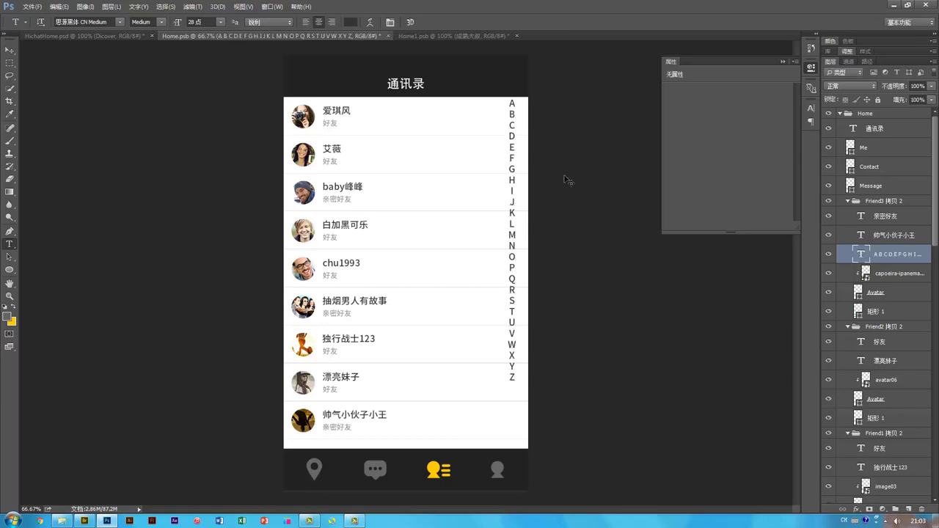
key(v)
drag(512, 158, 517, 167)
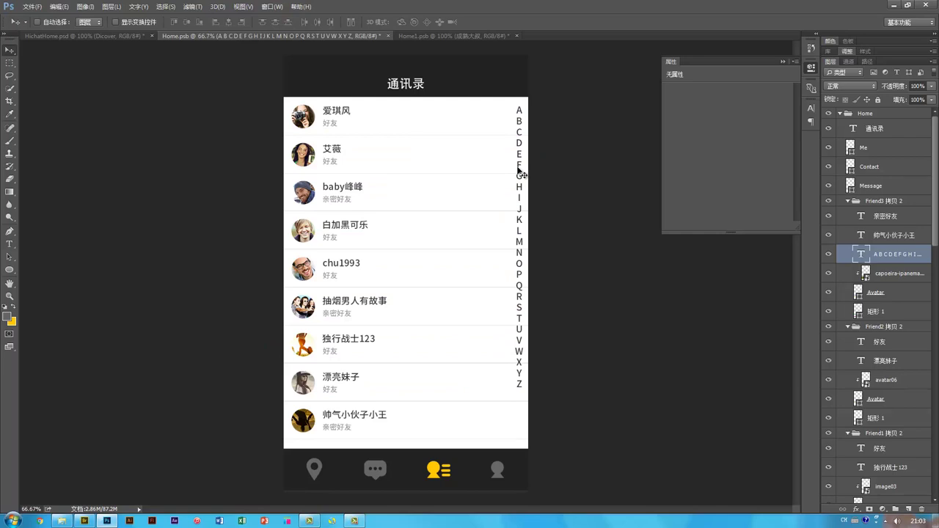
Step: Open the Character settings for the letter index and compare with the index in the 通讯录.png prototype in Bridge
click(811, 108)
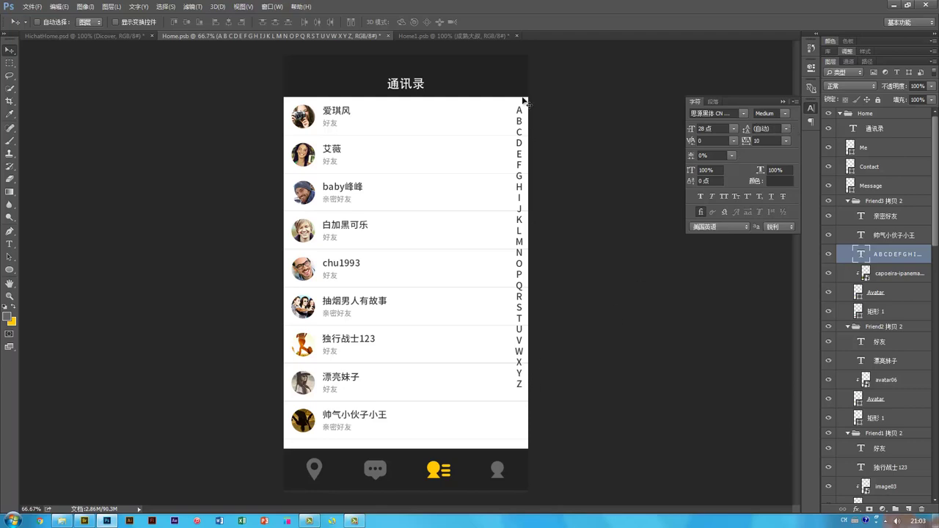
click(84, 520)
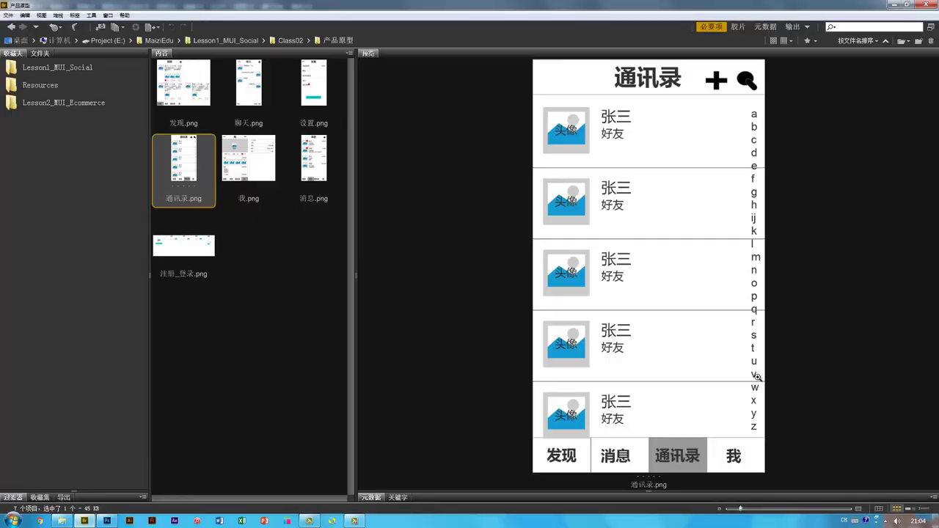
key(alt+Tab)
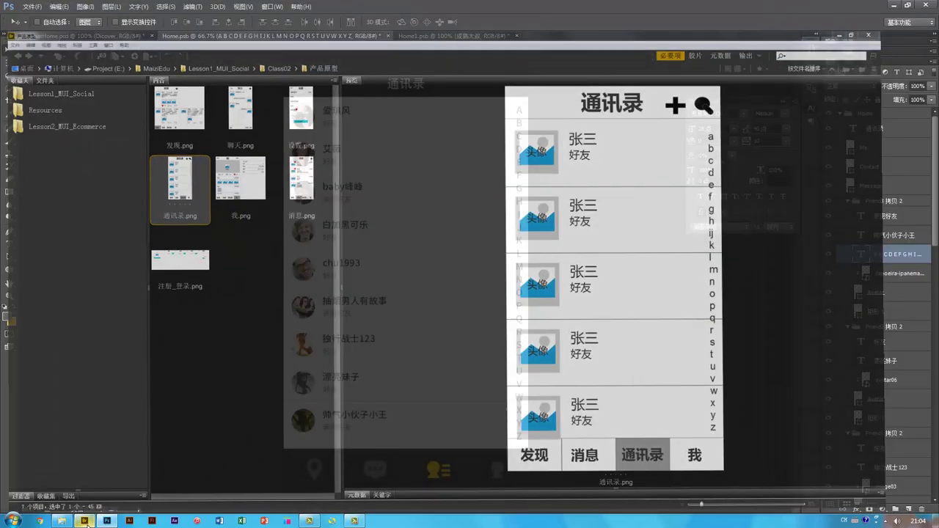
Step: Append a # on a new line after Z in the letter index
key(t)
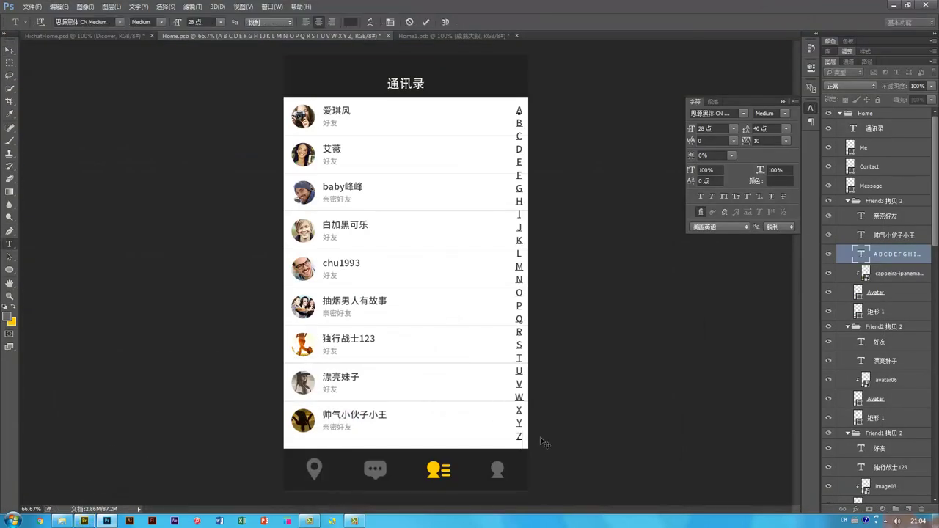
key(Return)
text(#)
key(ctrl+Return)
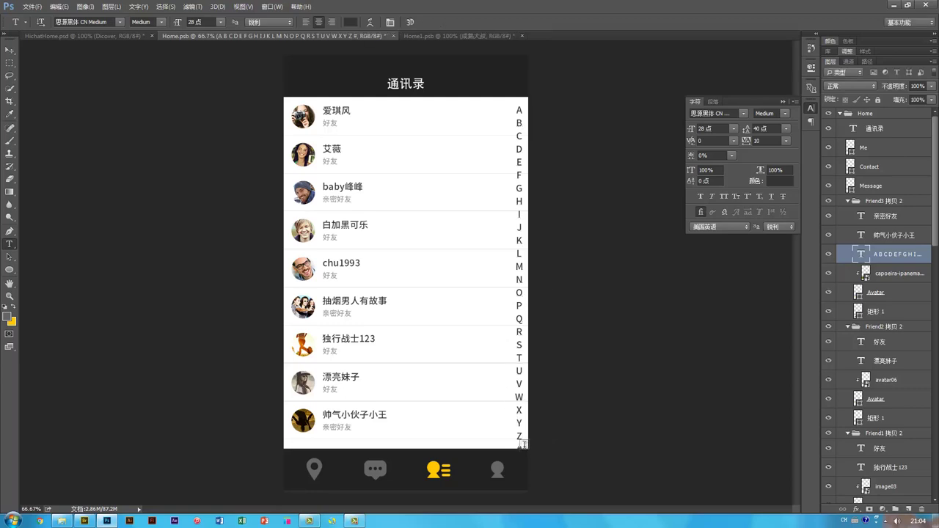
Step: Set the letter index's leading to 38 pt and nudge the index slightly down
double_click(759, 129)
text(38)
key(Return)
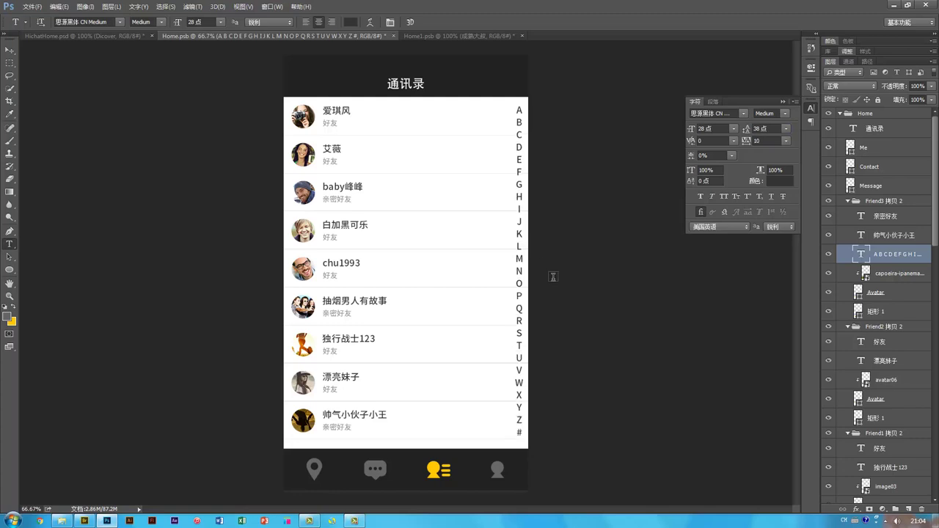
key(v)
key(Down)
key(Down)
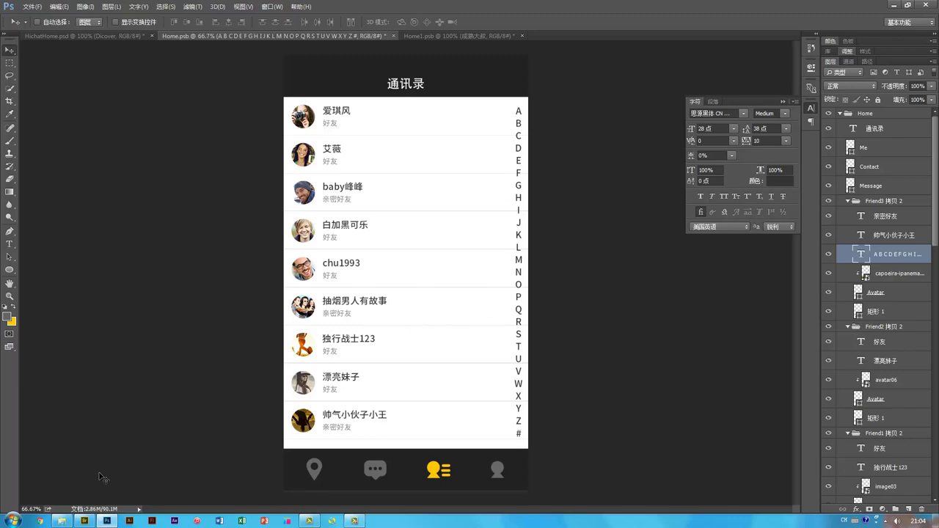
Step: Check the header icons of the 通讯录.png prototype in Bridge and return to the contacts screen in Photoshop
click(83, 521)
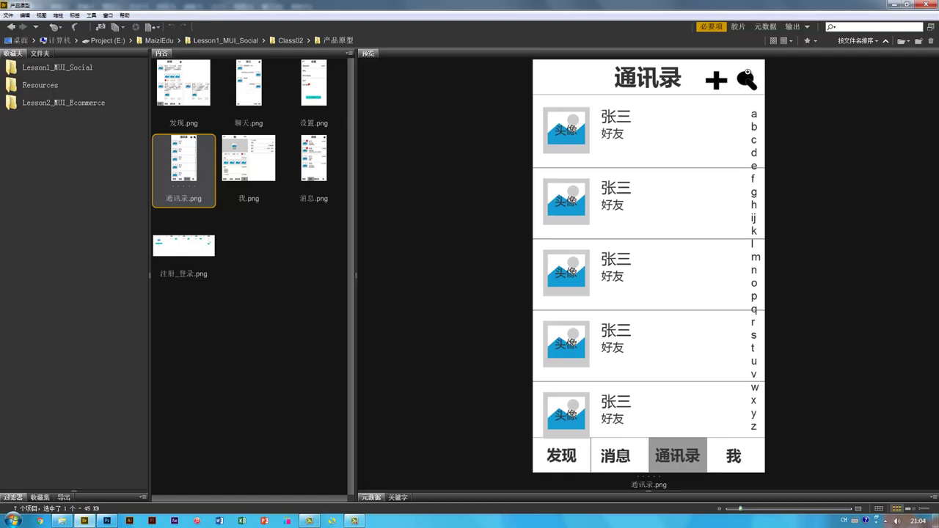
click(107, 521)
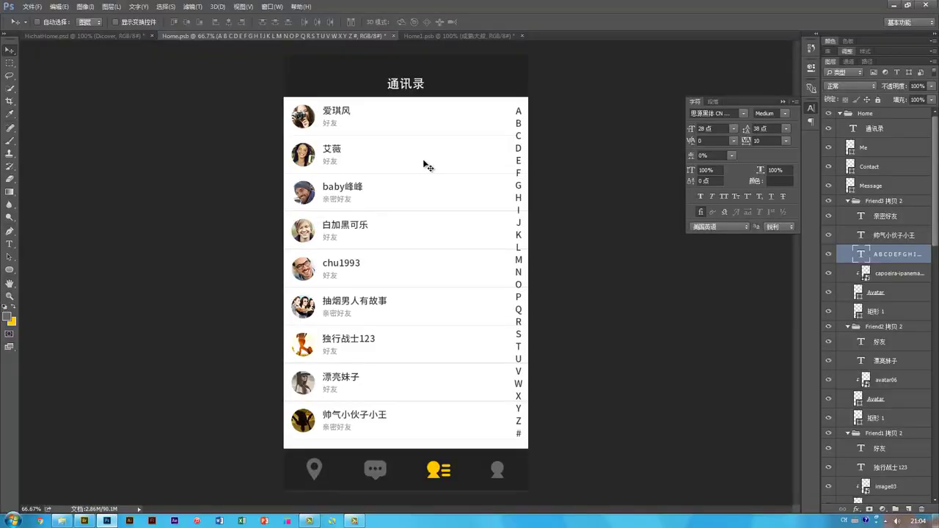
Step: Paste the grey plus icon into the header between the 通讯录 title and the header's right edge
key(ctrl+1)
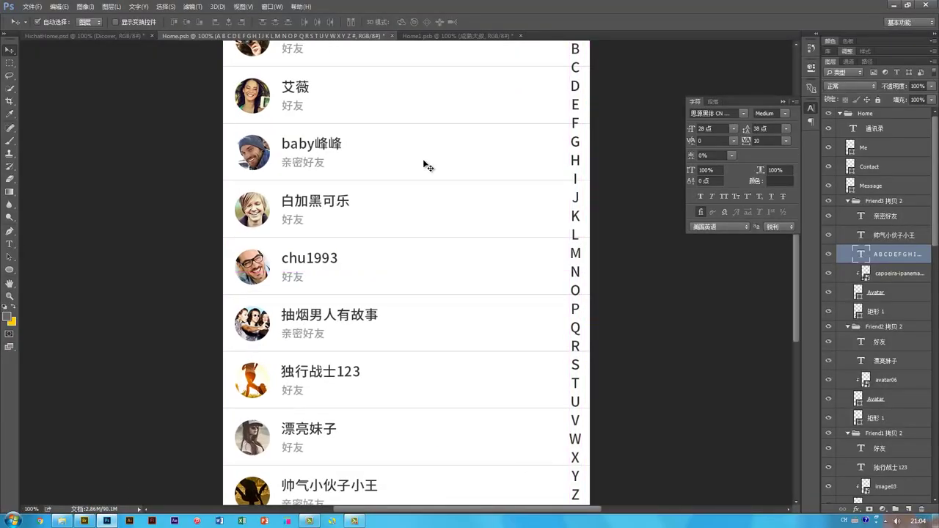
key(ctrl+plus)
drag(440, 171, 413, 347)
drag(582, 136, 468, 385)
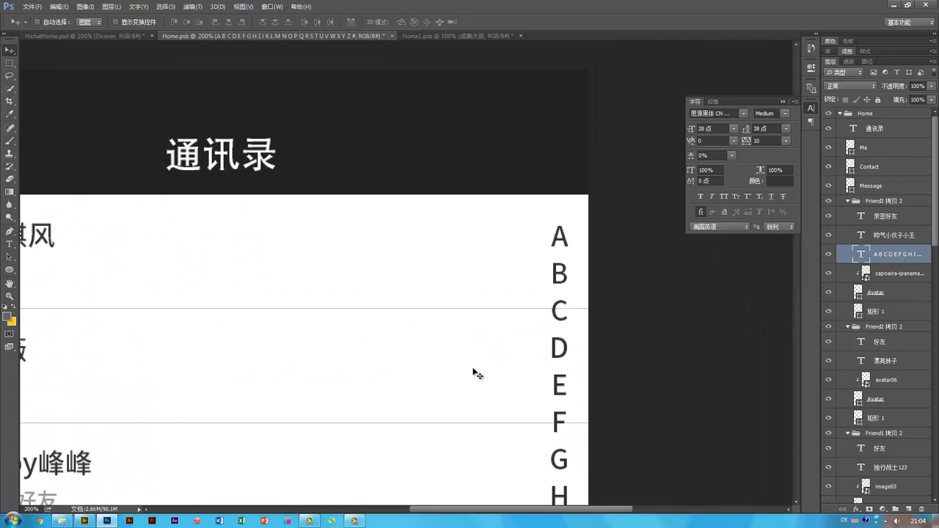
key(ctrl+v)
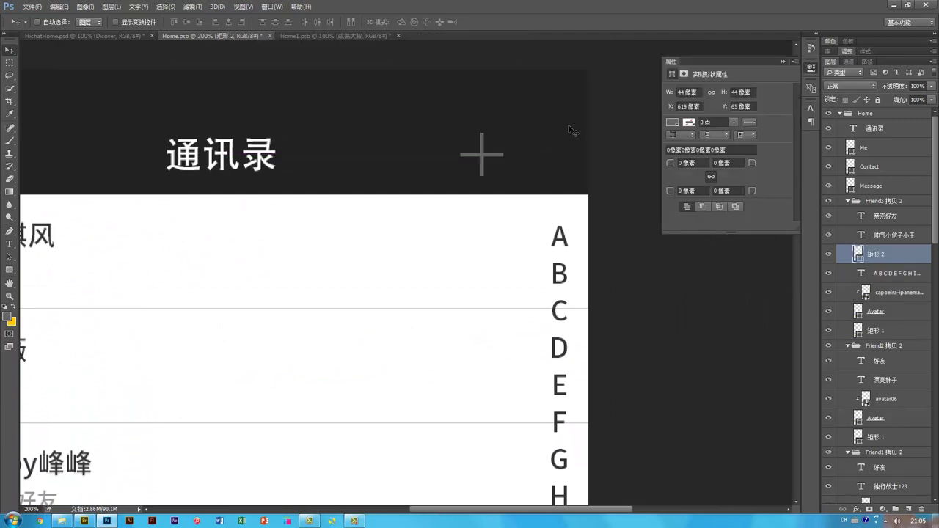
Step: Scale the plus icon in the header down to 30 × 30 px
key(ctrl+t)
key(ctrl+minus)
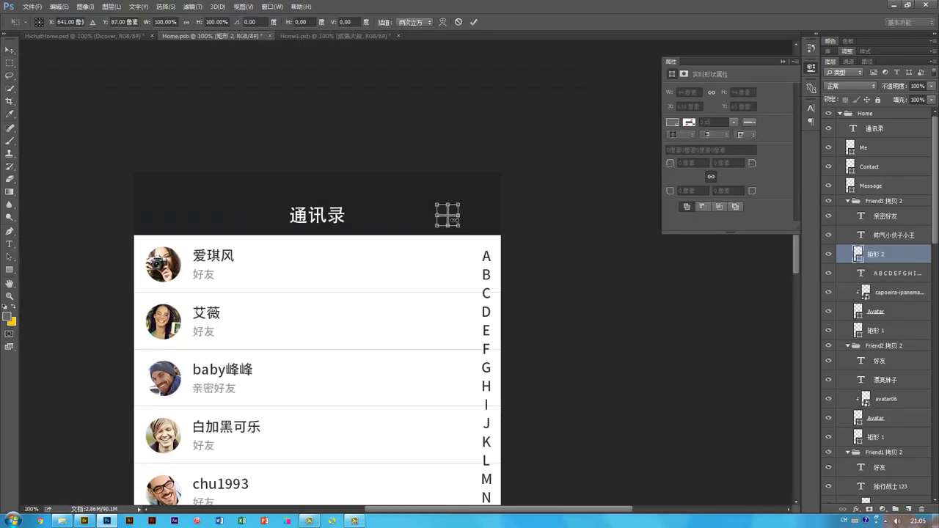
drag(460, 204, 458, 208)
key(Return)
scroll(465, 203, down, 3)
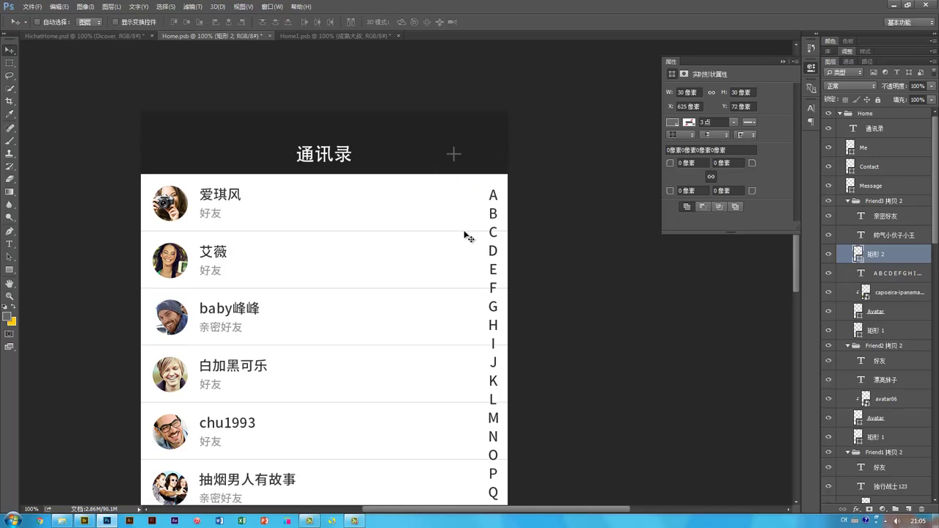
Step: Measure the plus icon's distances to the header edges and inspect the sharpness of its bars up close
key(ctrl+plus)
key(ctrl+plus)
drag(465, 231, 339, 325)
key(ctrl)
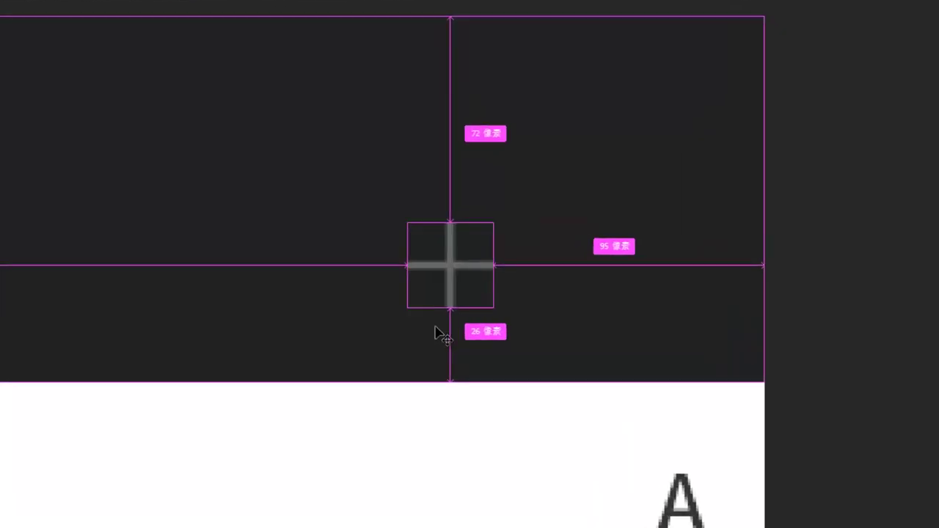
key(ctrl+plus)
key(ctrl+plus)
drag(528, 314, 638, 279)
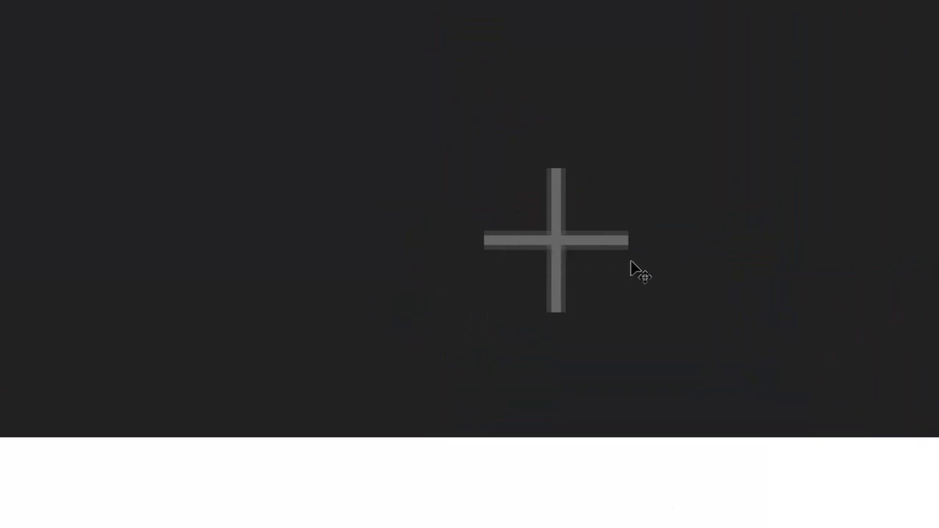
Step: Adjust the plus icon's horizontal and vertical bars to a crisp 3 px thickness
click(604, 247)
key(v)
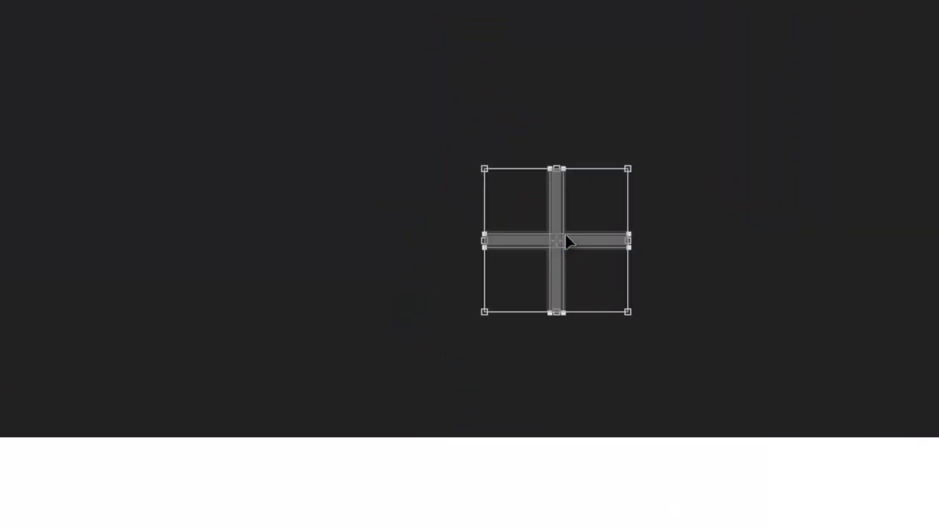
key(a)
shift+click(552, 201)
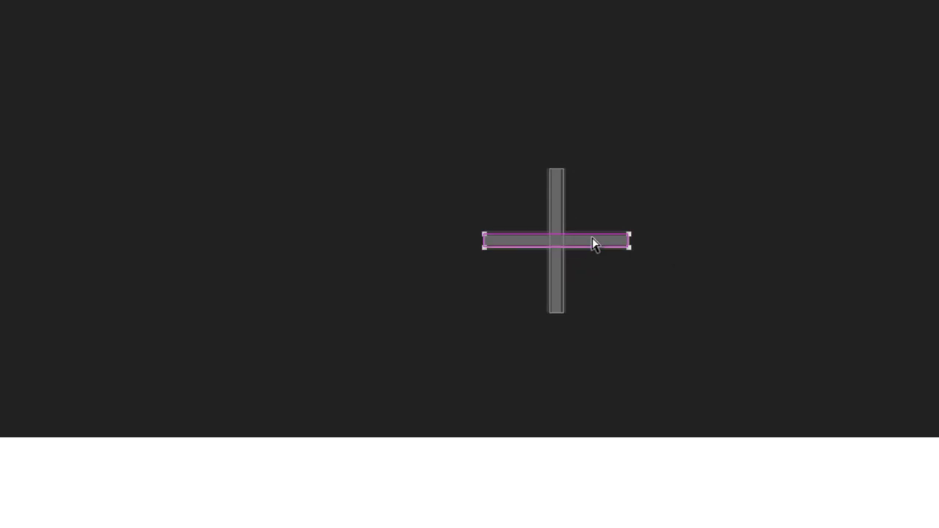
key(v)
mouse_move(569, 248)
mouse_down()
mouse_move(576, 256)
mouse_move(567, 256)
mouse_up()
key(Return)
click(570, 268)
key(ctrl+t)
key(Return)
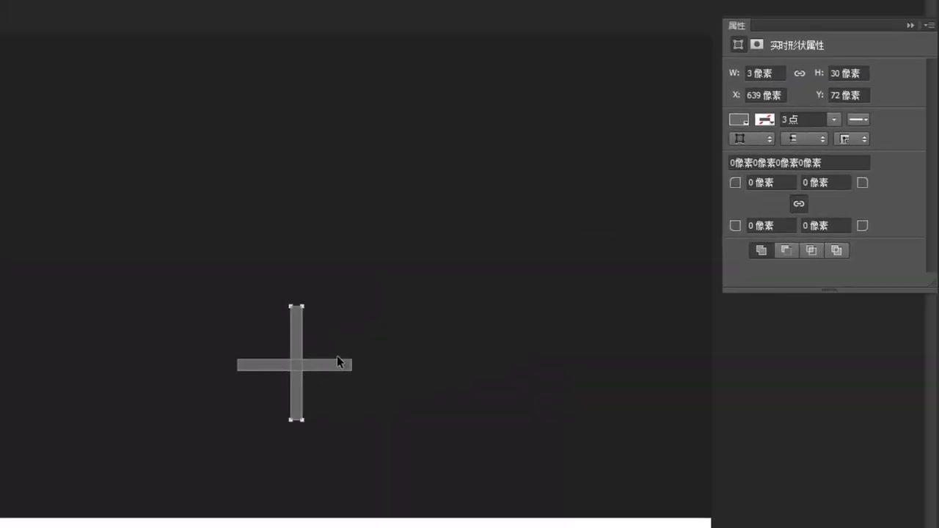
Step: Set the width of the plus icon's horizontal bar to 29 px
click(329, 367)
click(832, 73)
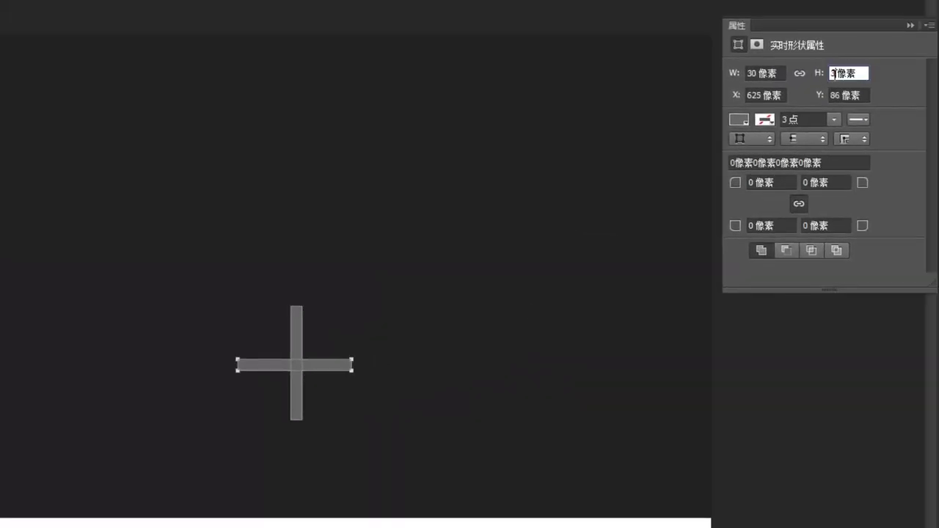
click(753, 74)
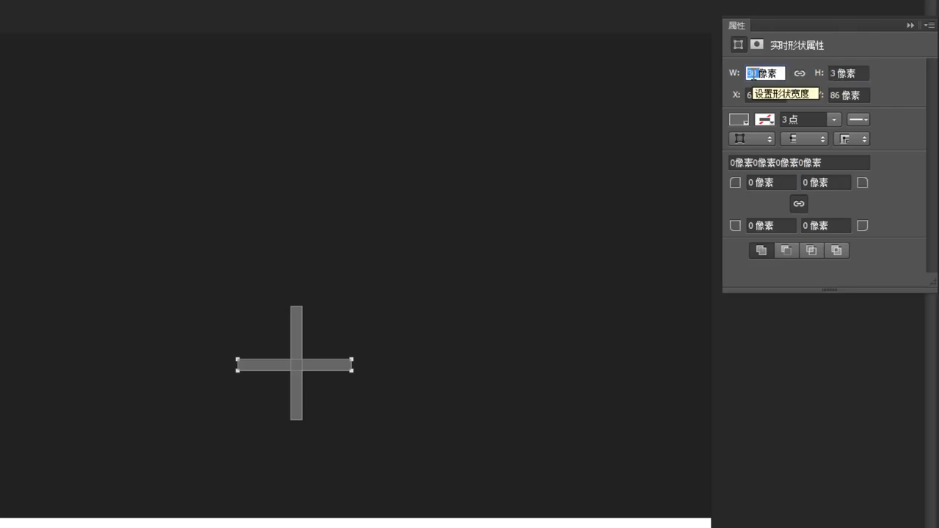
text(29)
key(Return)
Step: Set the plus icon's vertical bar to 29 px high and shift it 1 px left and down to X 638, Y 73
click(297, 339)
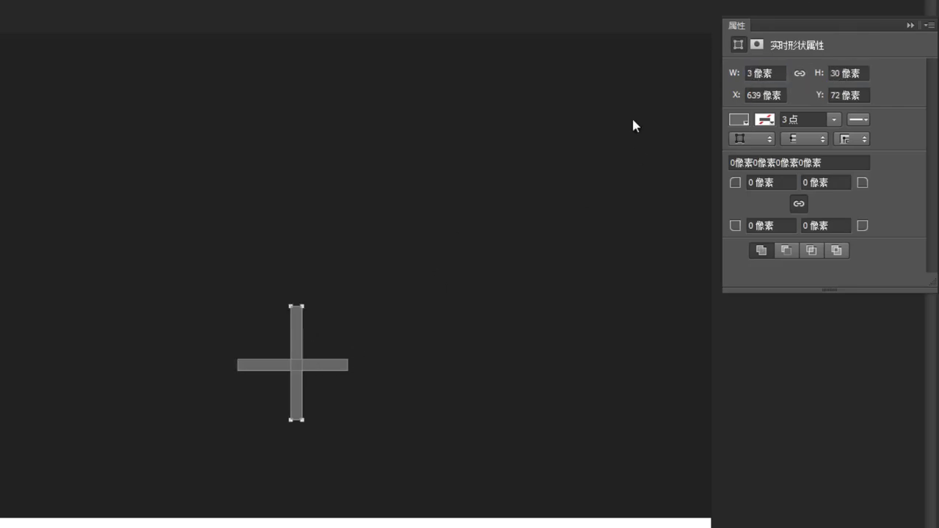
click(832, 74)
text(23)
key(Return)
key(Left)
key(Down)
key(v)
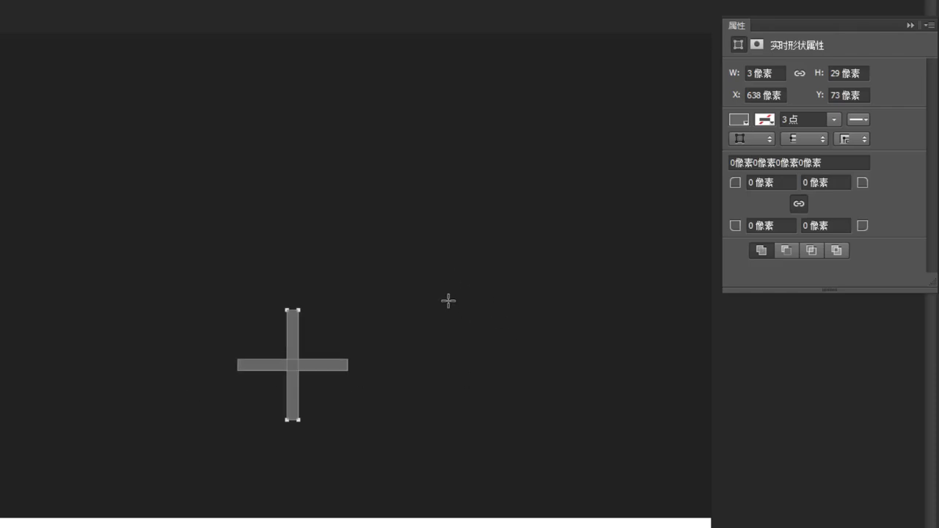
Step: Draw a 25 px circle to the right of the plus and subtract a concentric 19 px circle to form a ring
drag(449, 302, 543, 391)
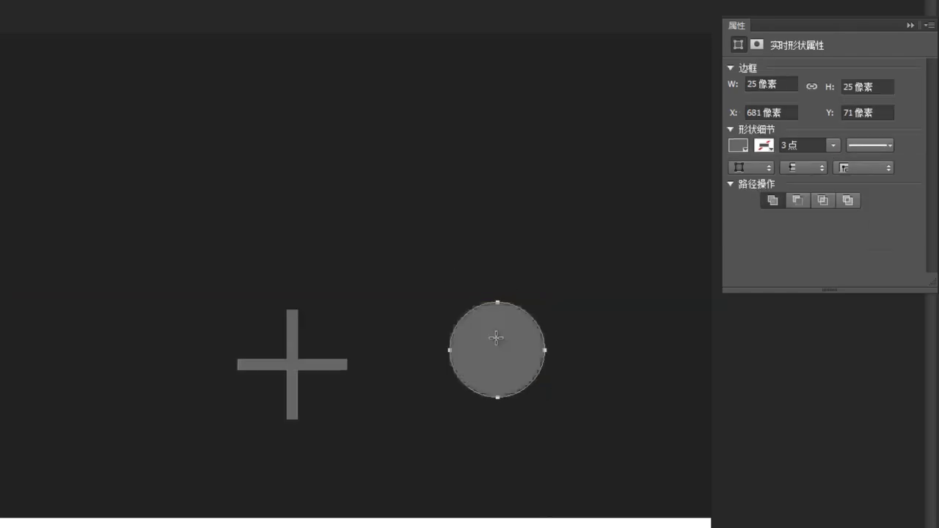
drag(498, 348, 533, 386)
key(Down)
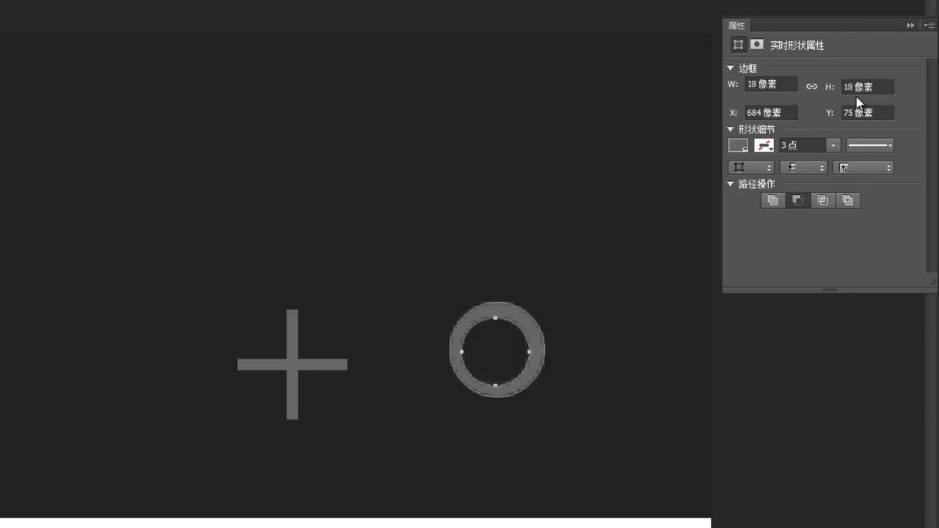
double_click(752, 83)
text(19)
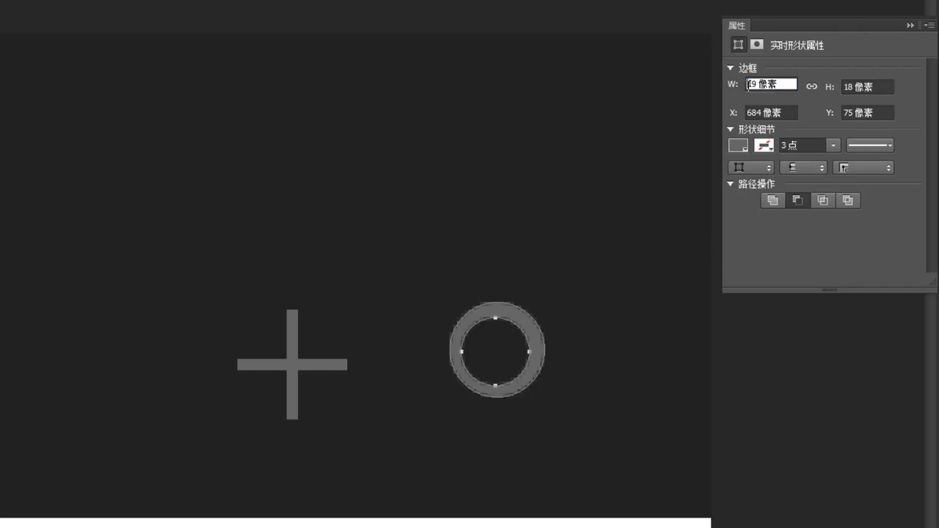
key(Return)
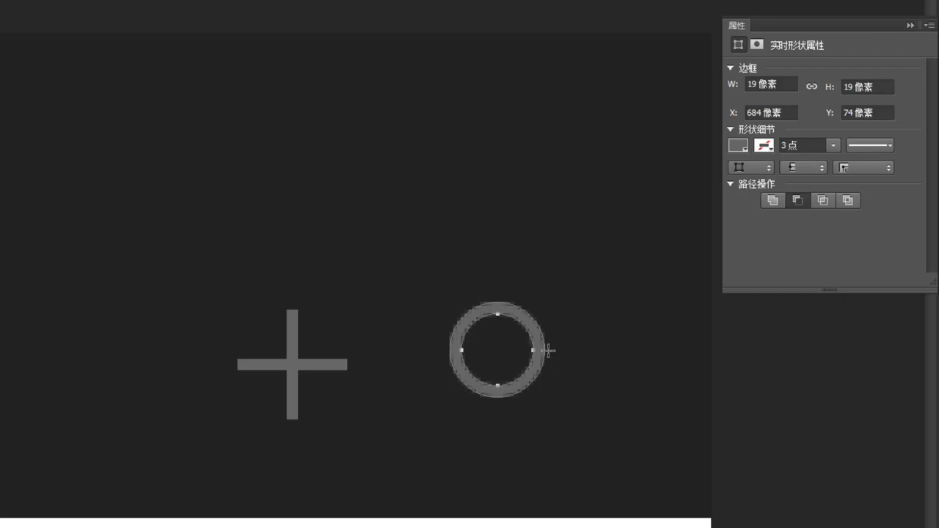
Step: Add a 14 × 6 px rounded rectangle with 2 px corner radii at the ring's right edge as the magnifier handle
drag(546, 345, 598, 367)
click(748, 181)
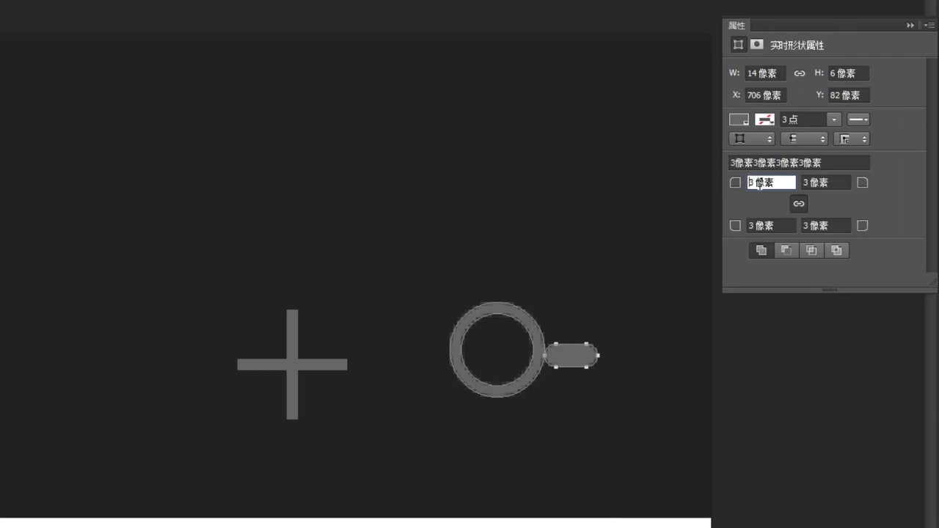
text(2)
key(Return)
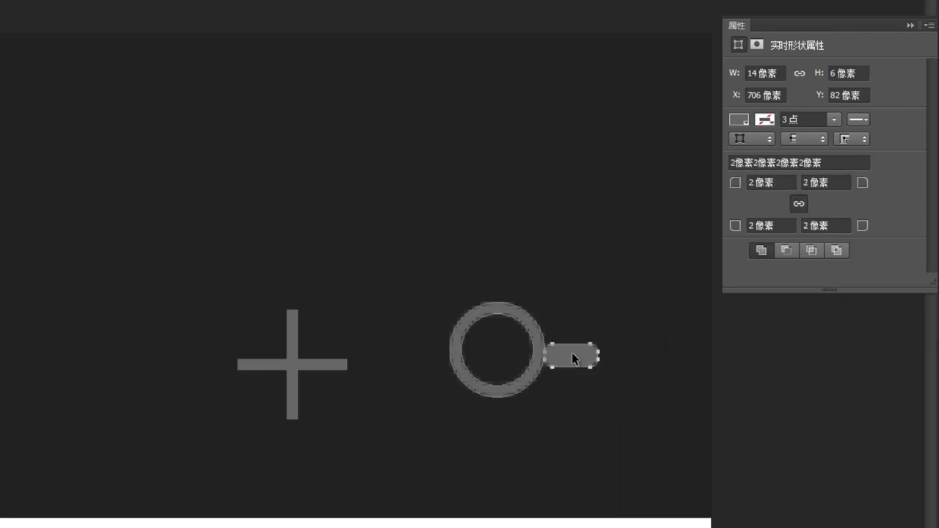
Step: Rotate the handle about 30° clockwise and move it to the ring's lower-right edge
key(ctrl+t)
drag(628, 327, 629, 357)
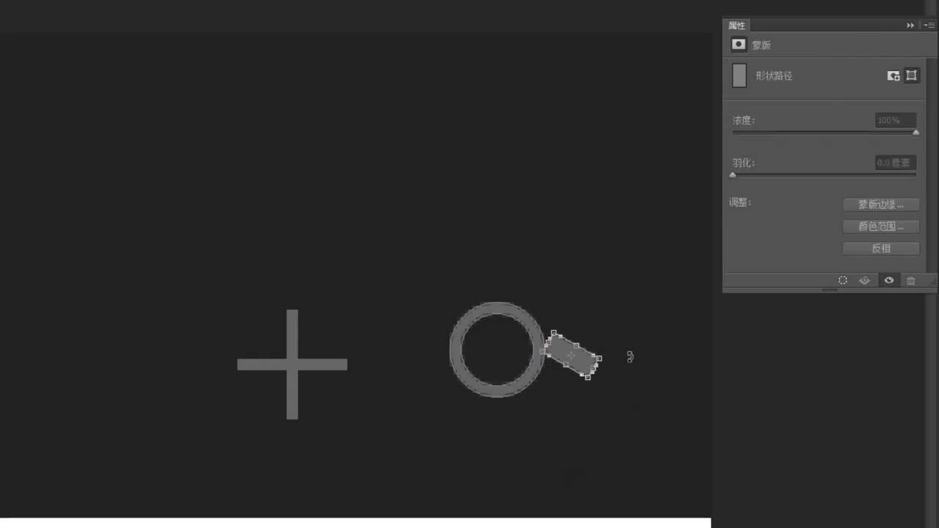
key(Return)
key(shift+Down)
key(shift+Left)
key(Right)
key(Right)
key(Right)
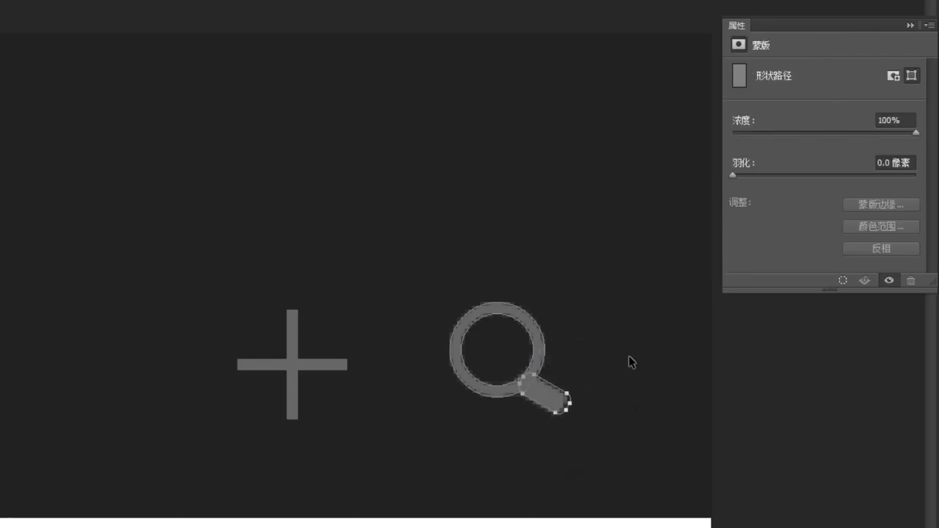
Step: Rotate the magnifier handle further to a diagonal of about 45° and fine-tune its position by single nudges
key(ctrl+t)
drag(648, 369, 655, 391)
key(Return)
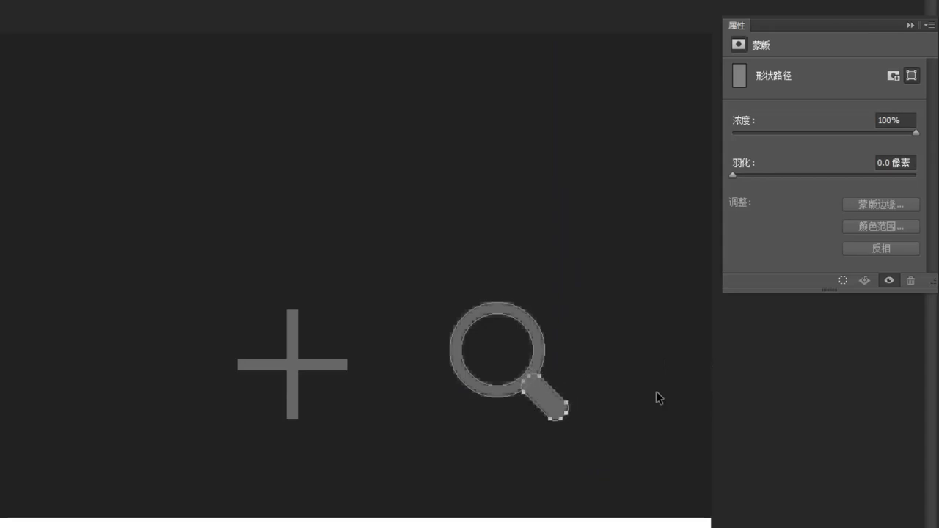
key(Up)
key(Down)
key(v)
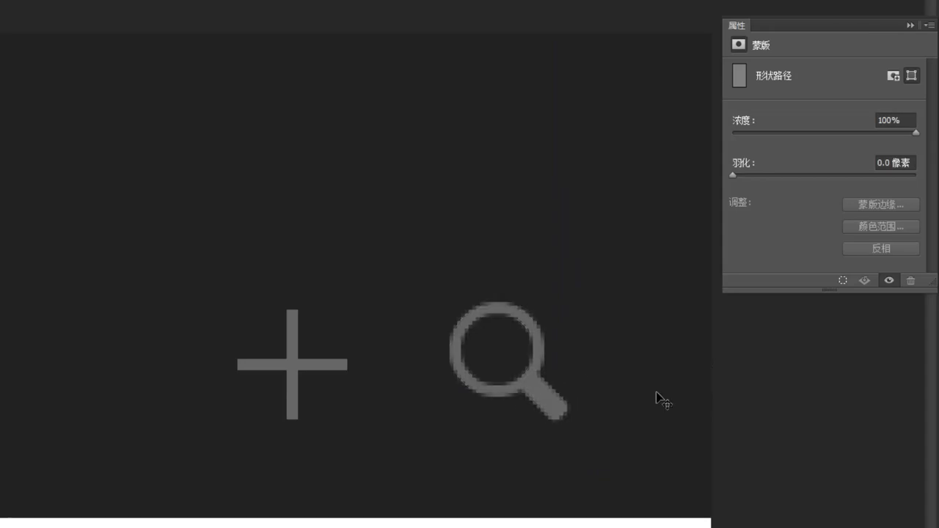
key(Up)
key(Left)
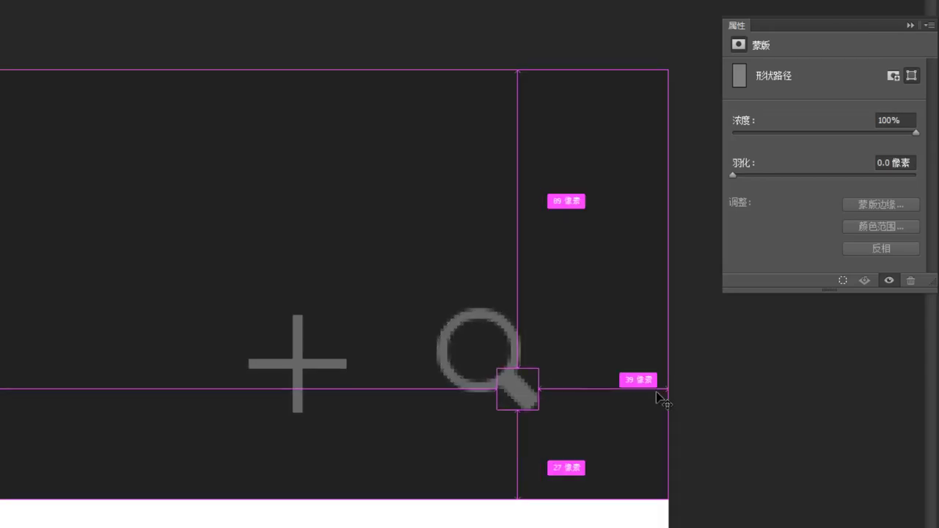
Step: Compare the magnifier icon with the plus icon at reduced and enlarged views
key(ctrl+minus)
key(ctrl+minus)
key(ctrl+minus)
key(ctrl+minus)
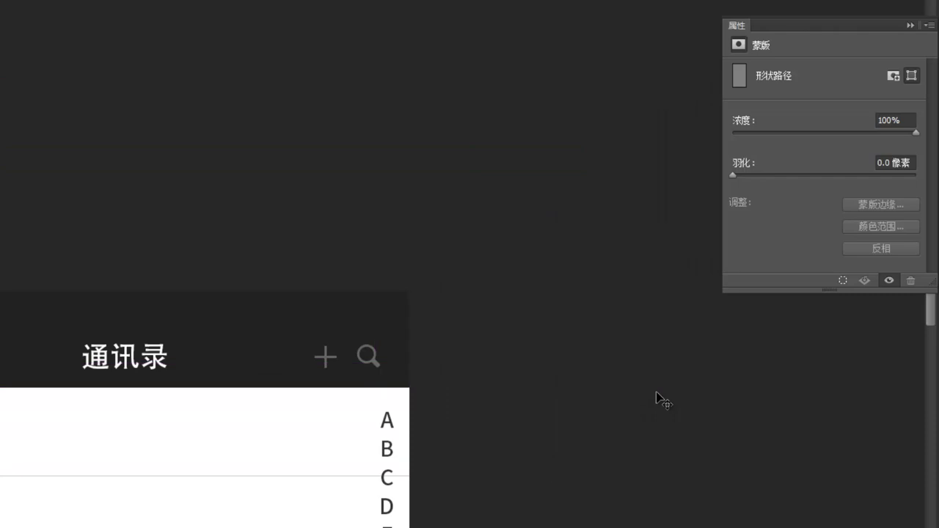
key(ctrl+plus)
key(ctrl+plus)
key(ctrl+plus)
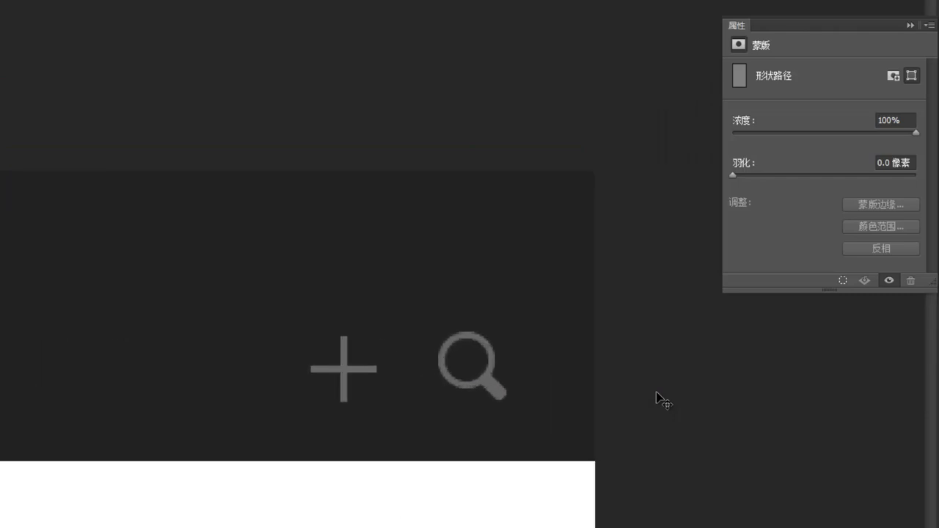
key(ctrl+plus)
key(ctrl+plus)
Step: Slim the magnifier handle slightly and nudge it snugly against the ring's lower-right edge
key(a)
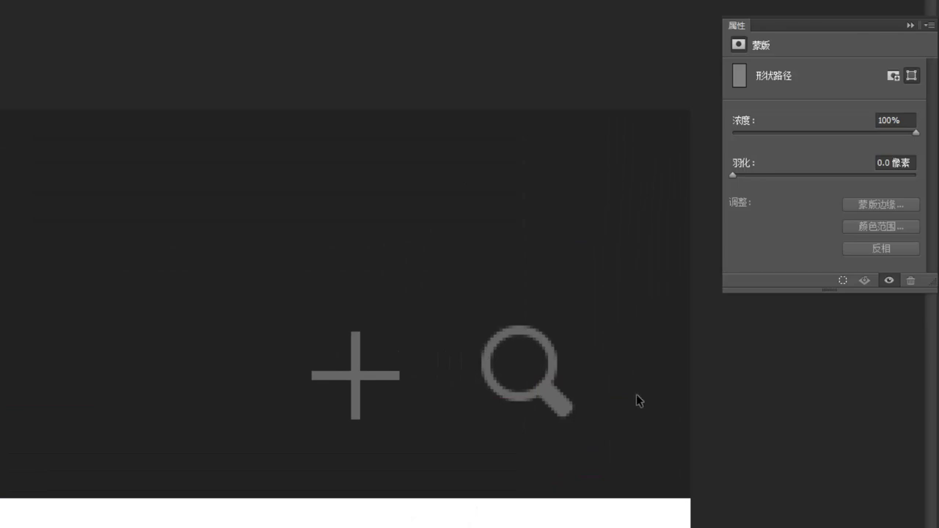
click(555, 399)
click(571, 409)
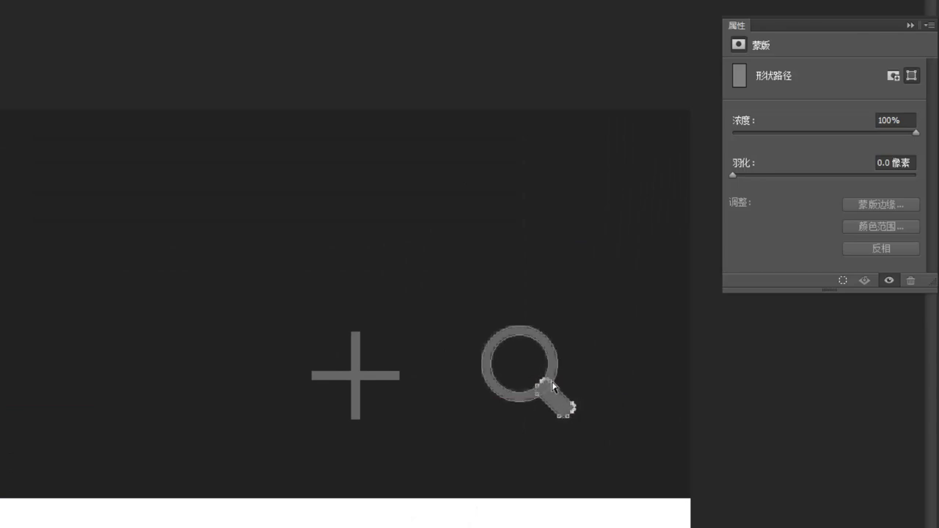
key(Down)
key(Left)
key(ctrl+h)
key(ctrl+h)
key(Down)
key(Right)
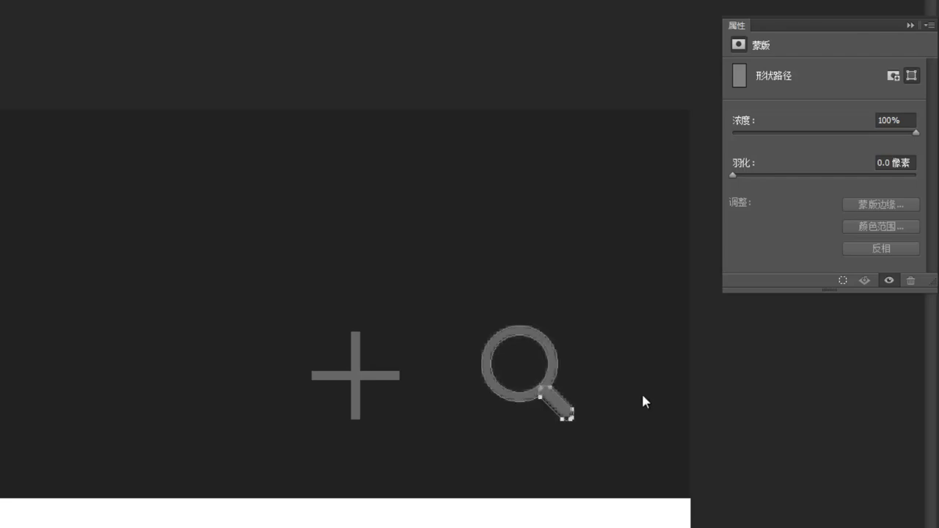
key(Down)
key(Up)
key(Up)
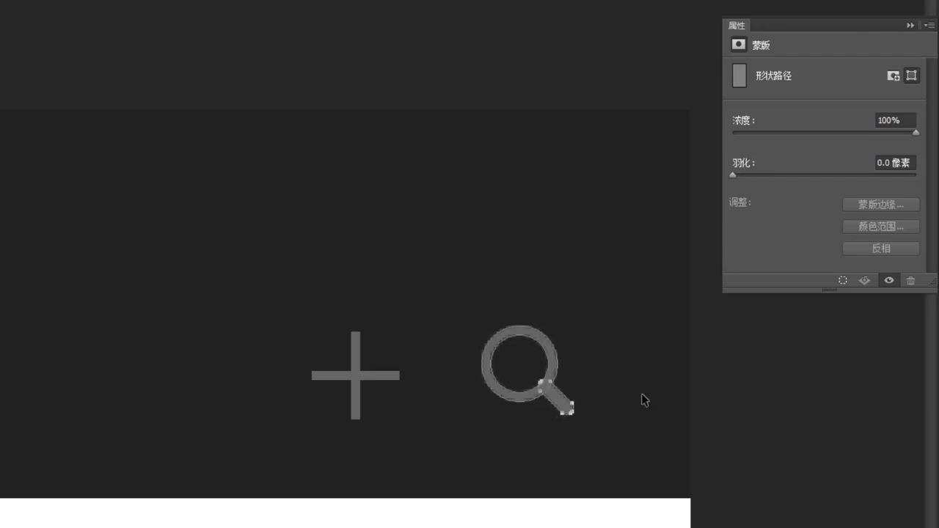
Step: Review the header icons together with the title, contact list and letter index
key(v)
key(ctrl+minus)
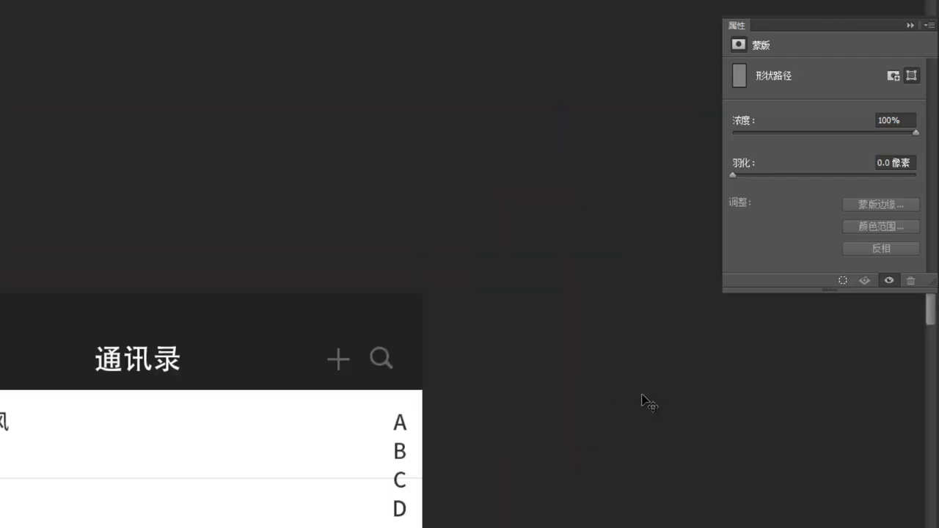
drag(428, 503, 585, 337)
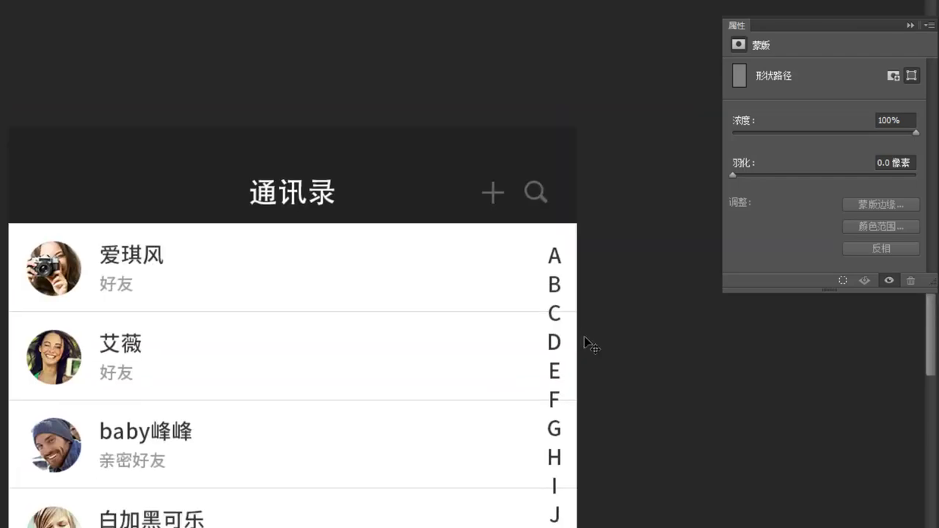
drag(534, 410, 540, 233)
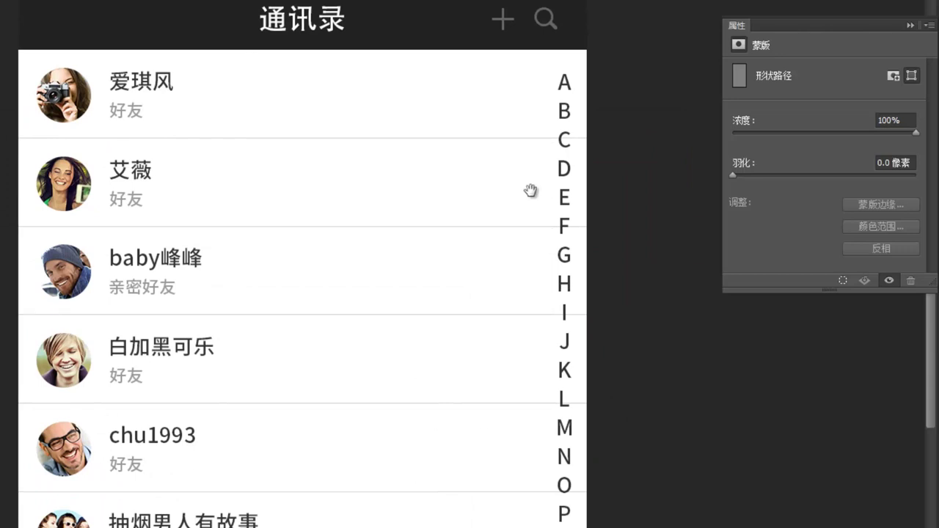
drag(530, 189, 508, 332)
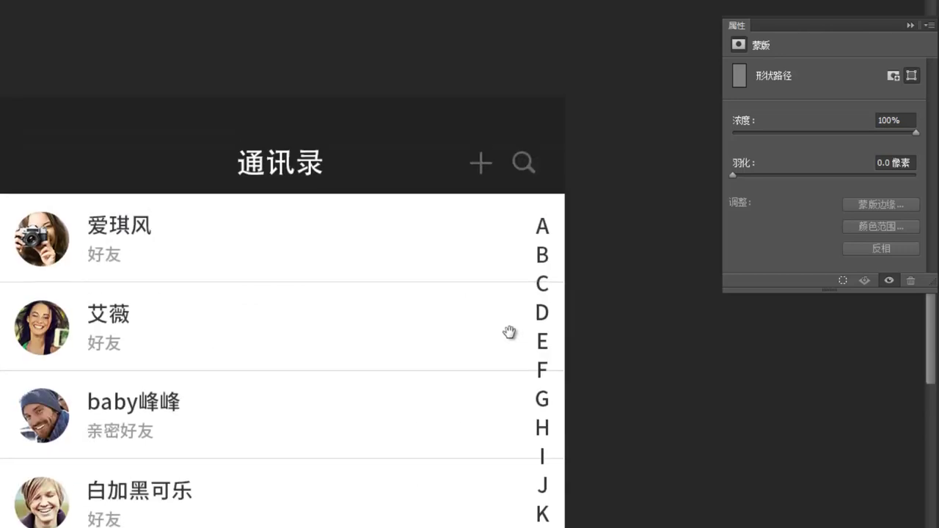
Step: Shift the plus and magnifier icons together slightly toward the header's right edge
click(480, 166)
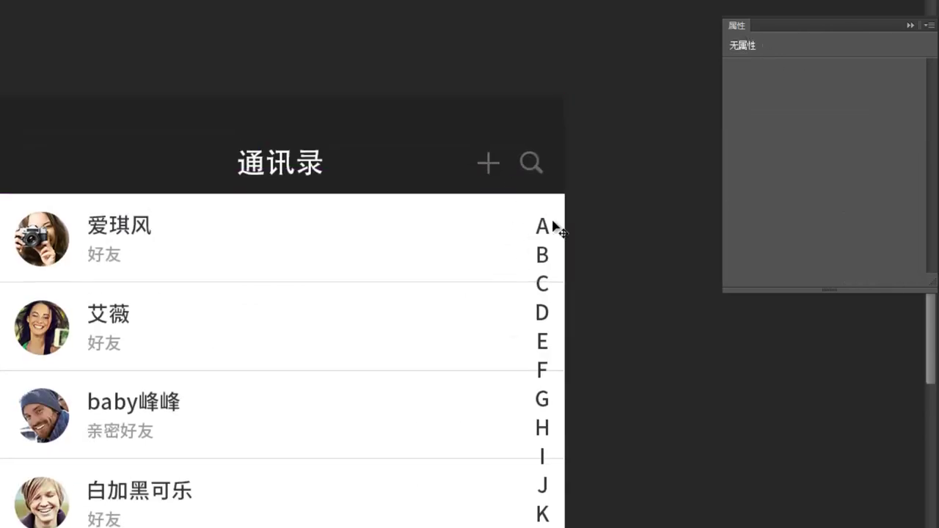
key(ctrl+minus)
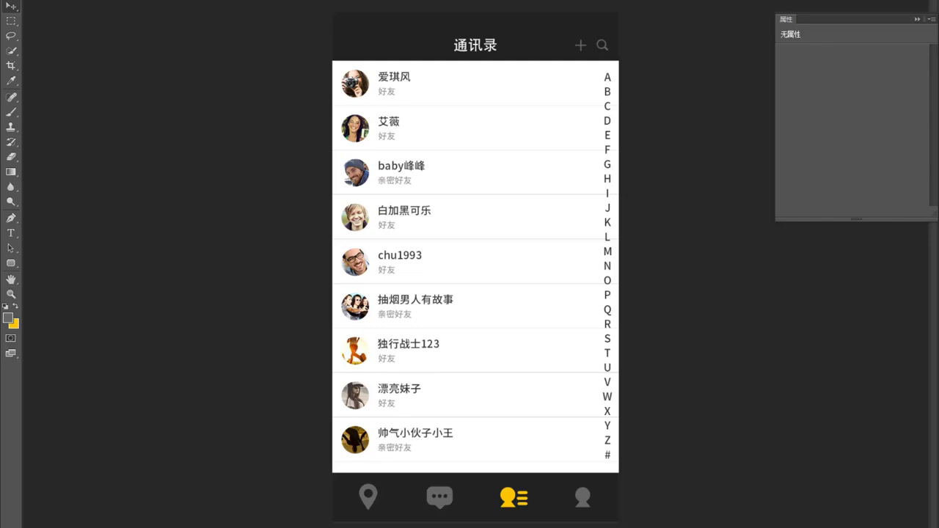
drag(465, 324, 466, 303)
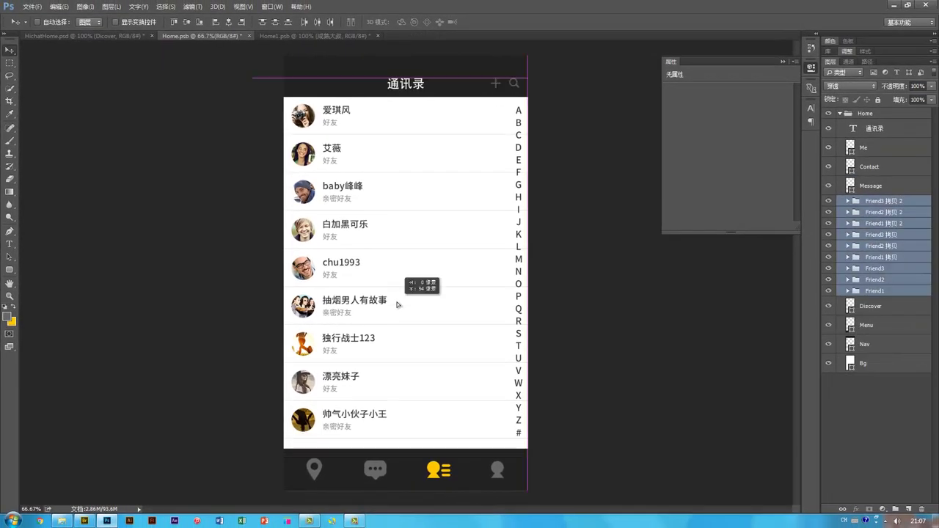
key(ctrl)
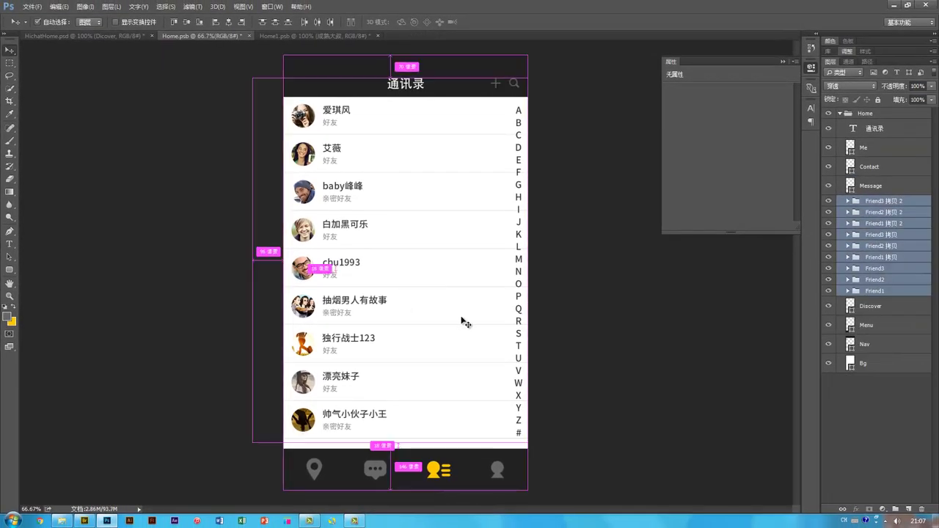
key(ctrl+z)
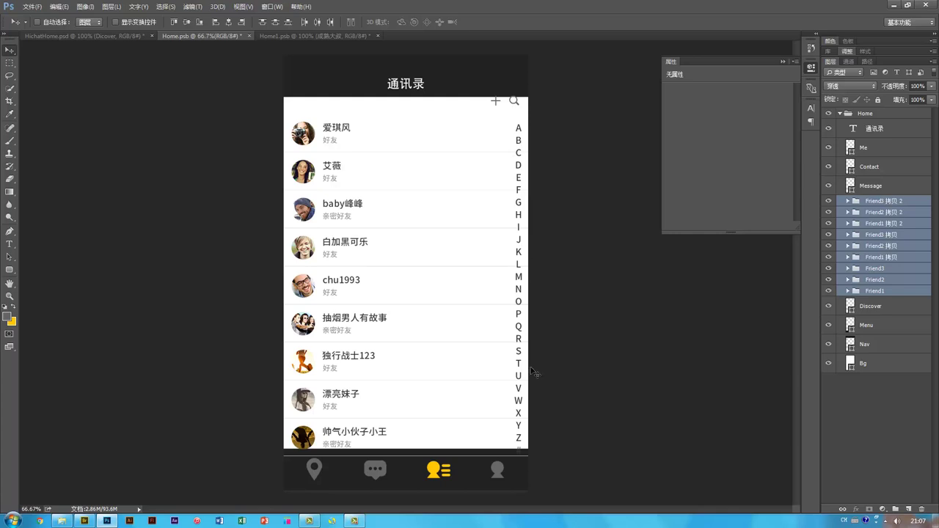
key(ctrl+z)
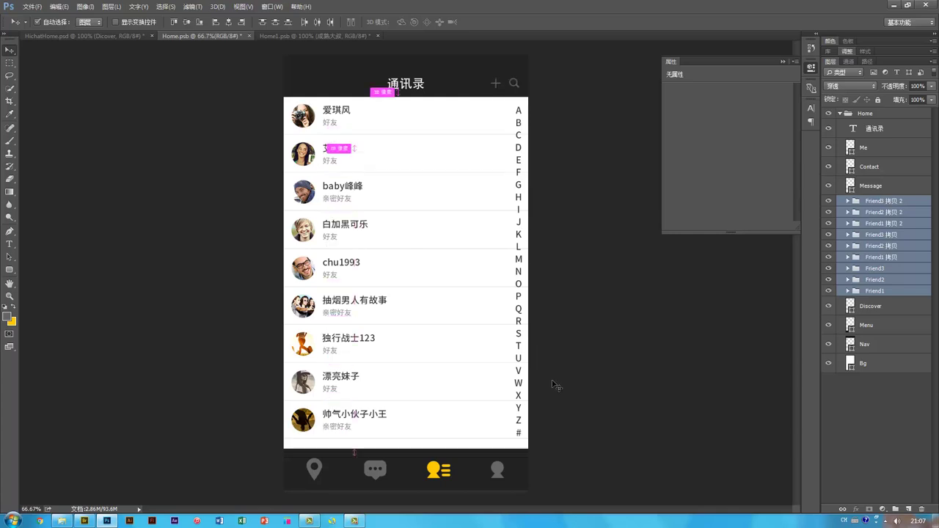
Step: Move the magnifier, plus and A–Z index layers out of the Friend3 拷贝 2 group to the top of the Home group
ctrl+click(586, 242)
click(516, 86)
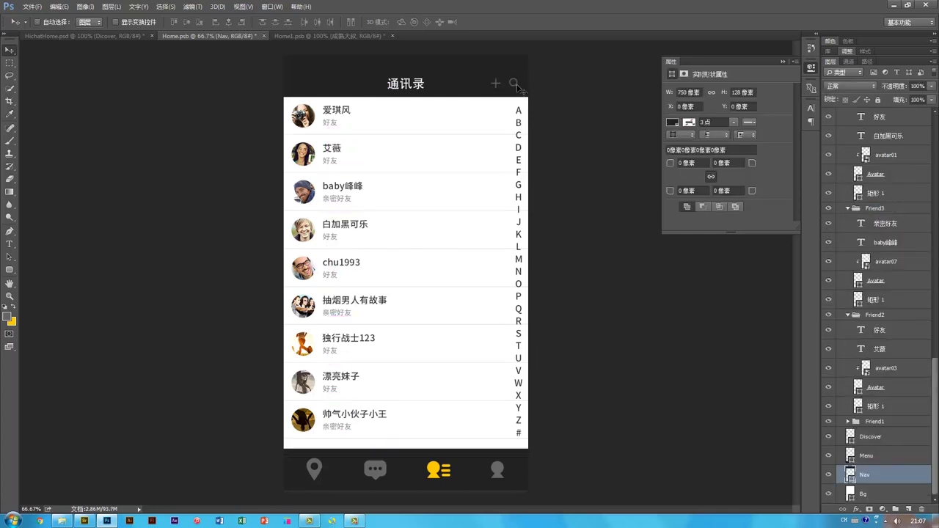
click(513, 86)
shift+click(497, 85)
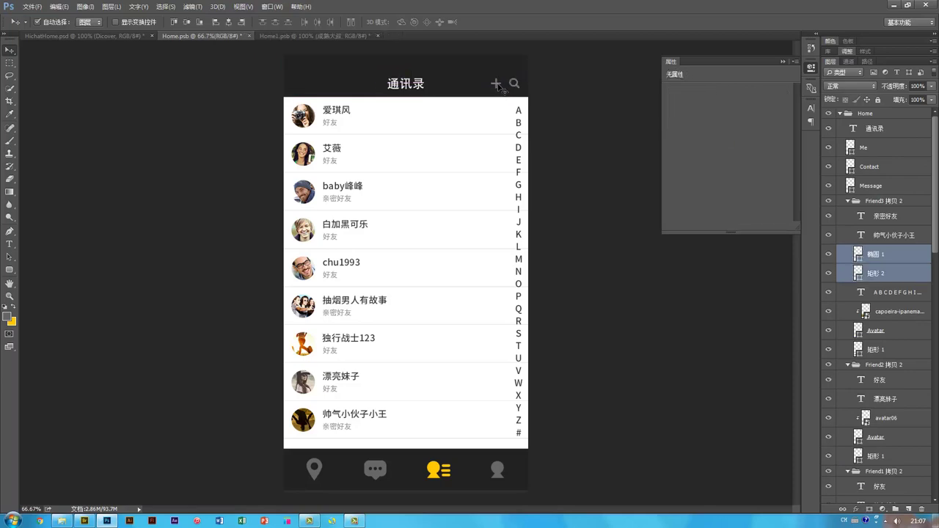
shift+click(520, 112)
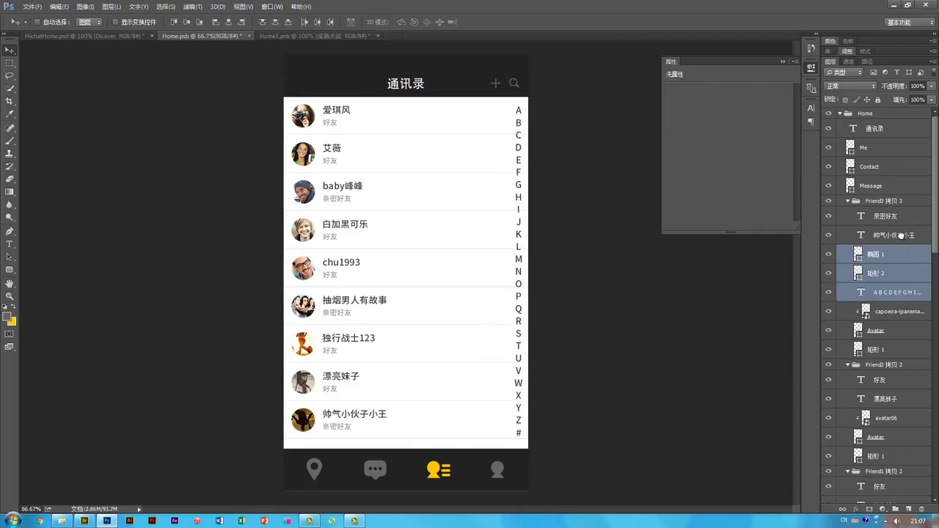
drag(899, 253, 850, 121)
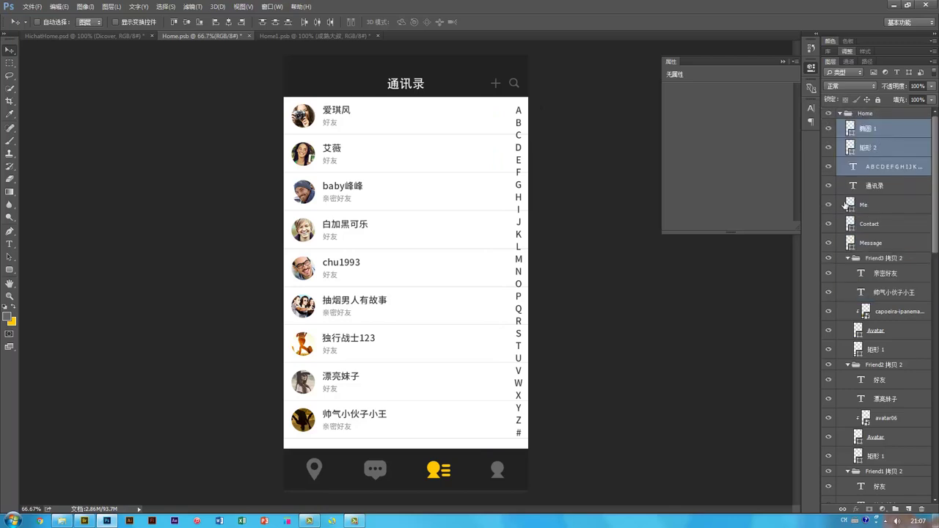
Step: Collapse the friend groups, select all nine and move the rows down about 47 px to open a gap below the header
click(848, 259)
click(847, 270)
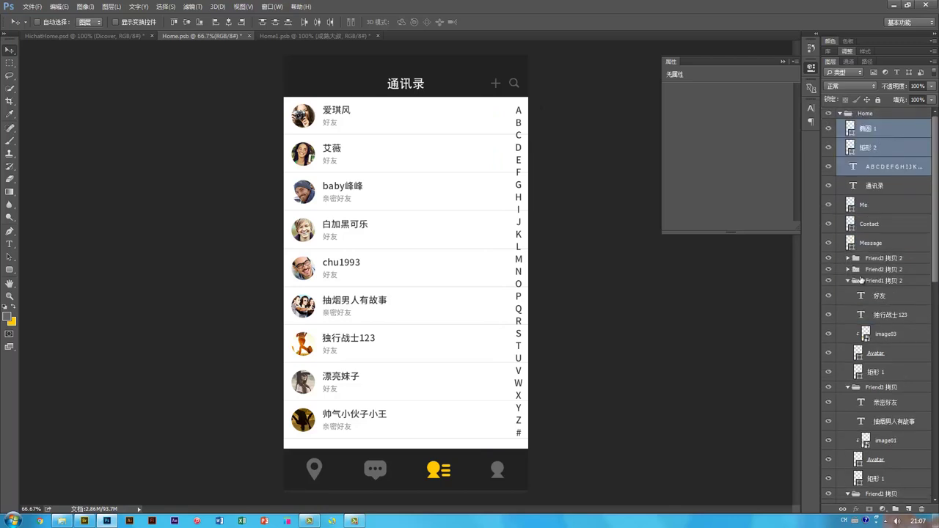
ctrl+click(848, 280)
shift+click(867, 259)
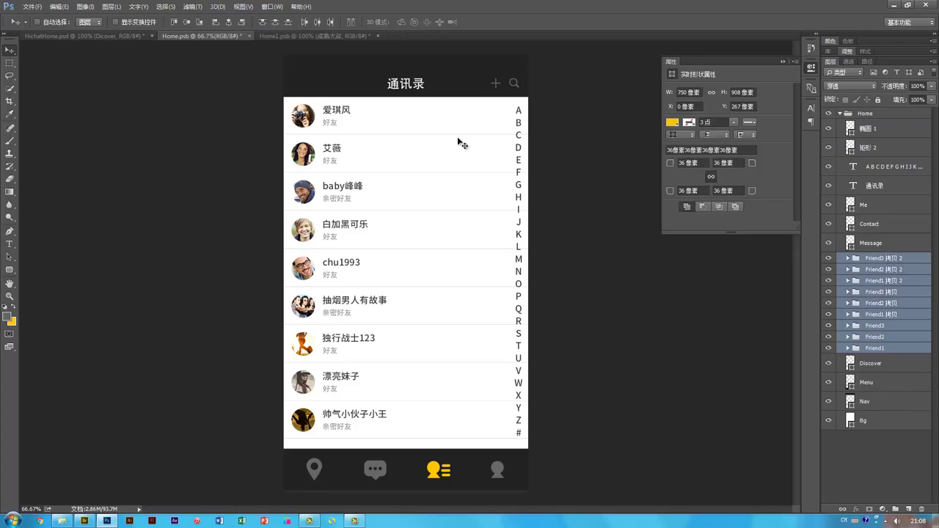
drag(459, 141, 458, 157)
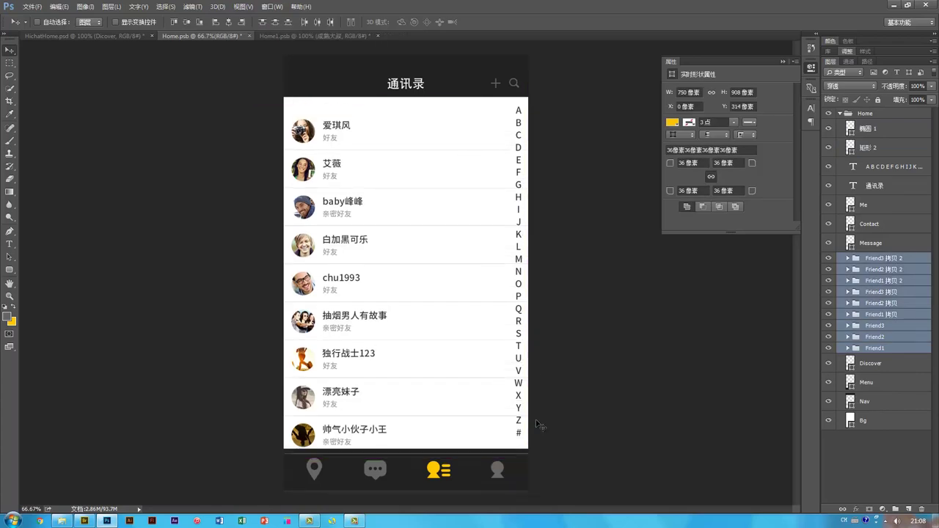
Step: Delete the last friend row's divider line that overlaps the bottom menu bar
ctrl+click(580, 394)
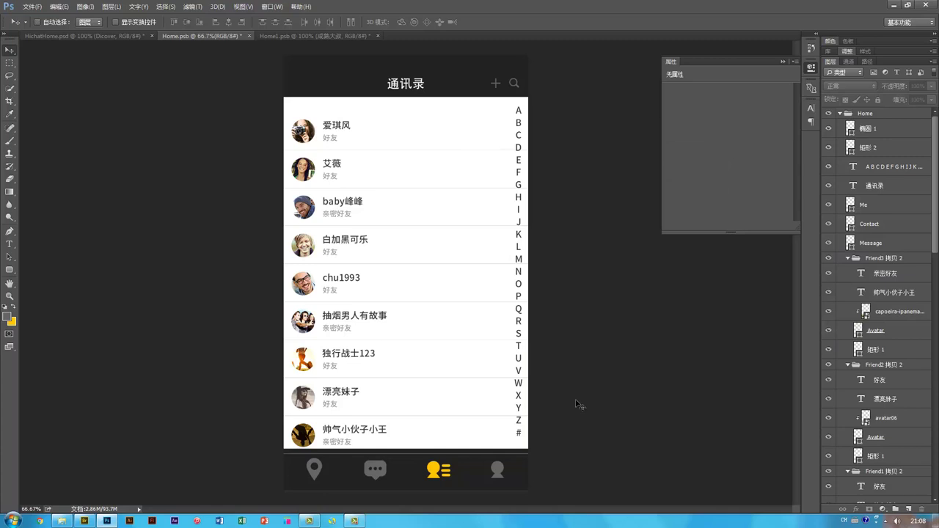
ctrl+click(505, 455)
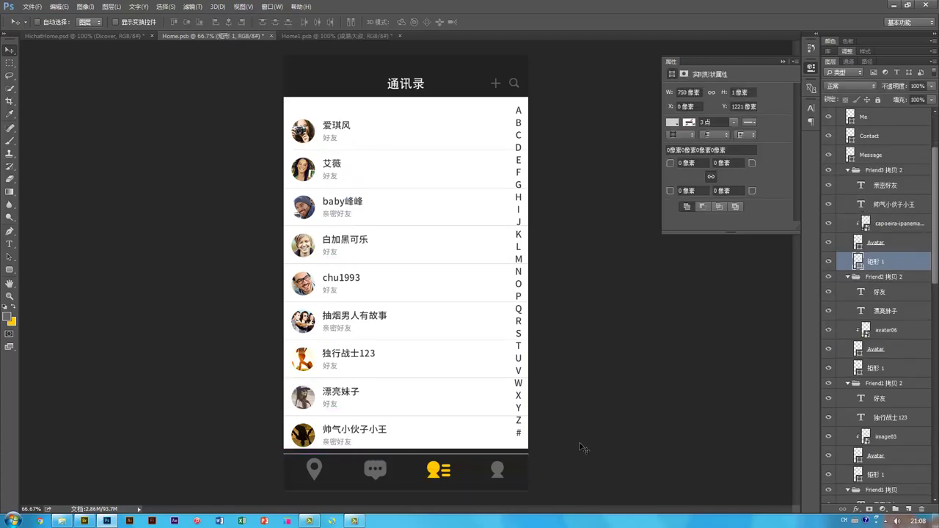
key(alt+bracketright)
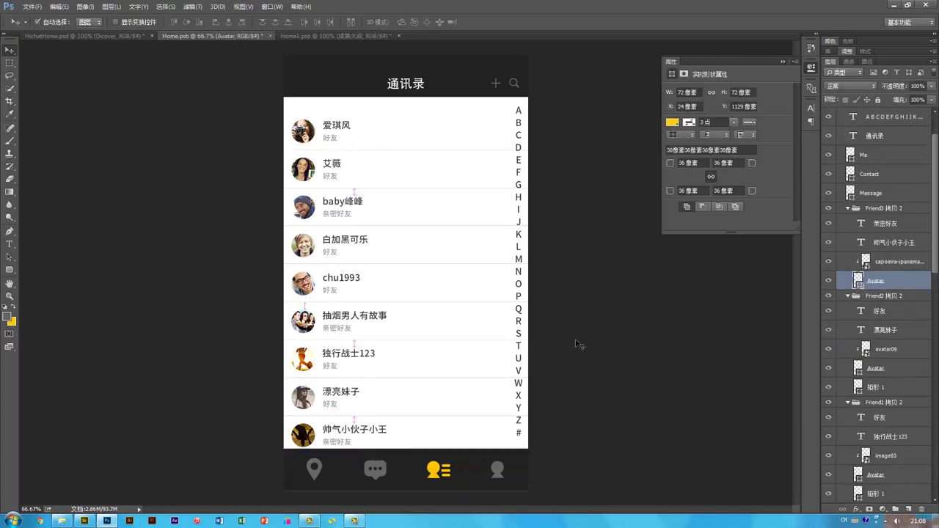
ctrl+click(564, 352)
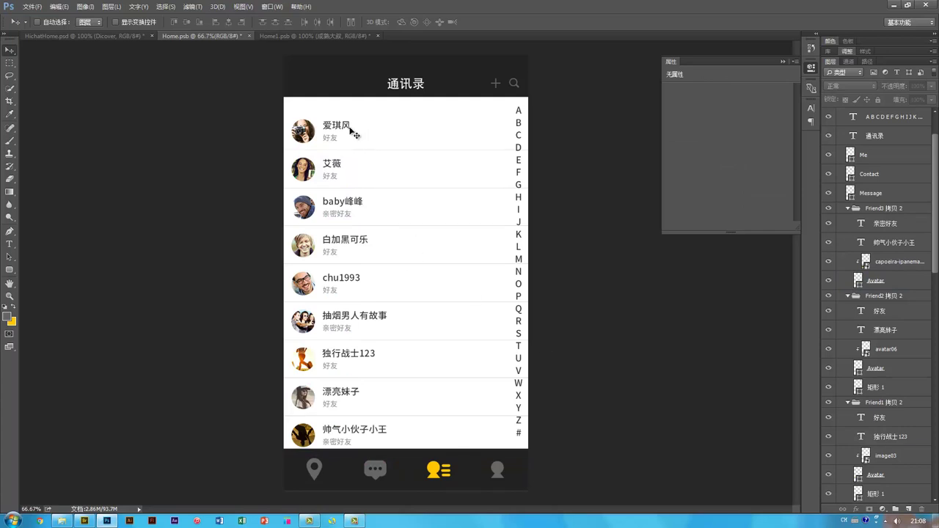
Step: Duplicate the first friend's 好友 label into the gap above that row and change the copy's text to 128位好友
drag(331, 141, 301, 106)
key(t)
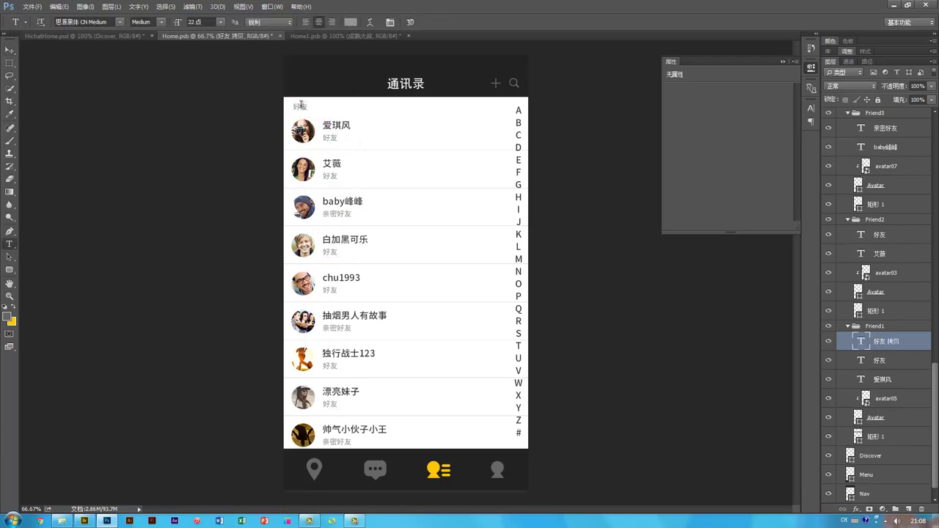
double_click(301, 106)
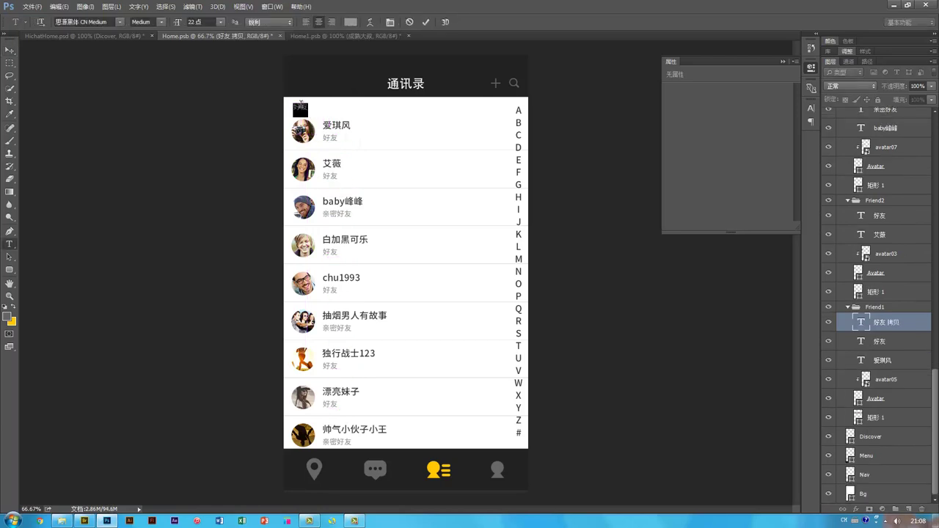
key(BackSpace)
text(128)
key(ctrl+space)
text(wei)
key(BackSpace)
key(BackSpace)
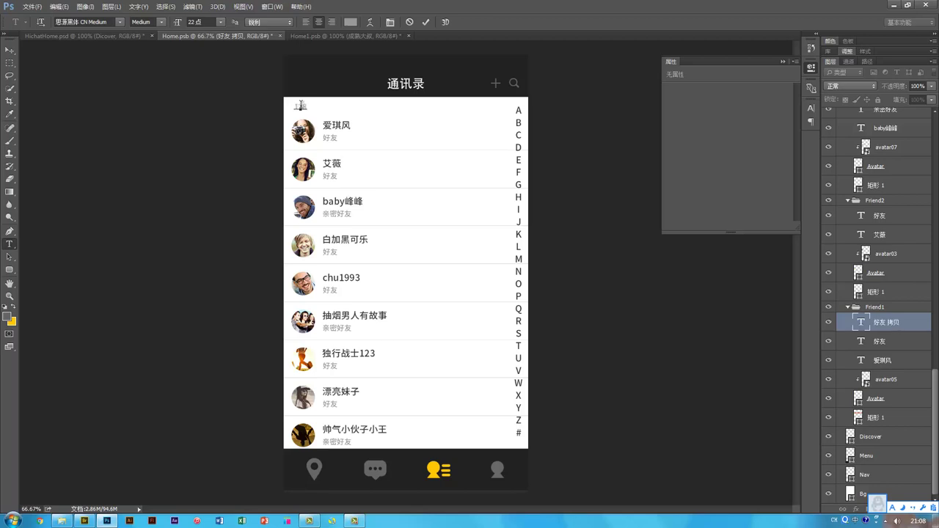
text(we)
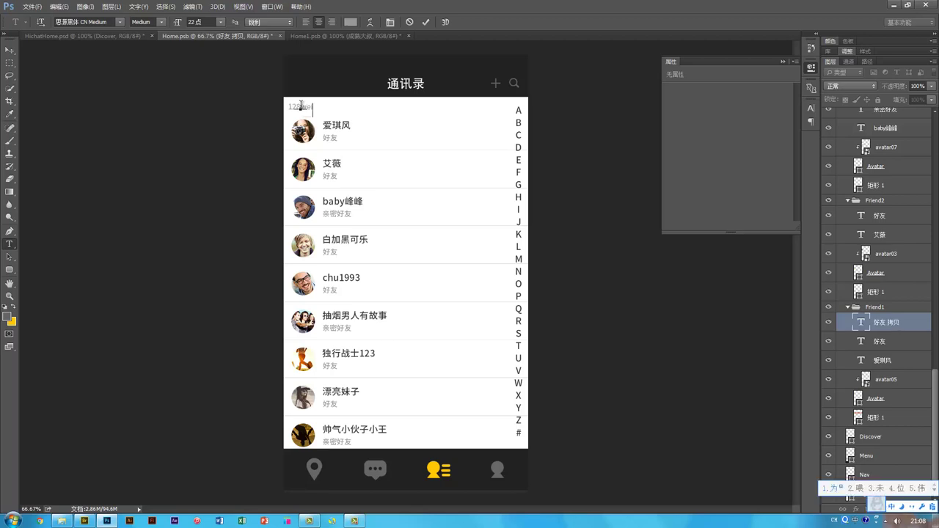
text(i4haoyou)
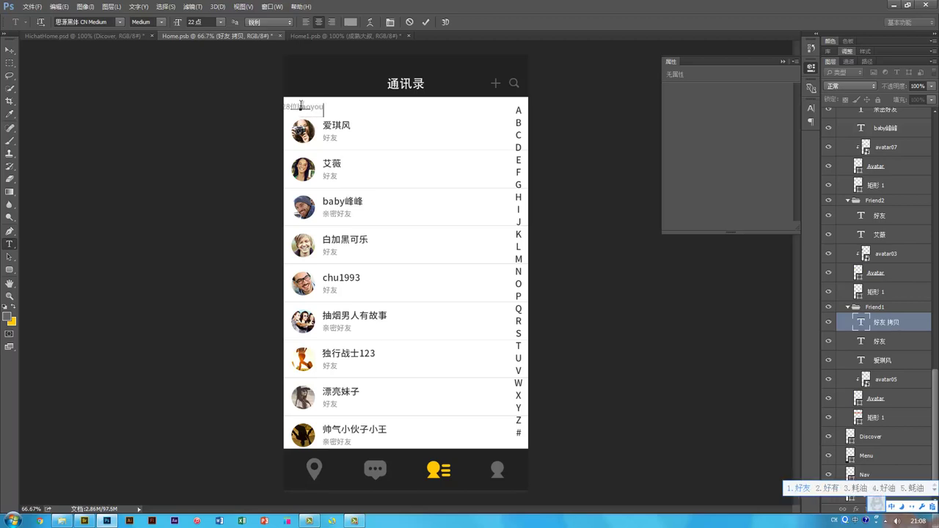
key(ctrl+space)
key(ctrl+Return)
key(v)
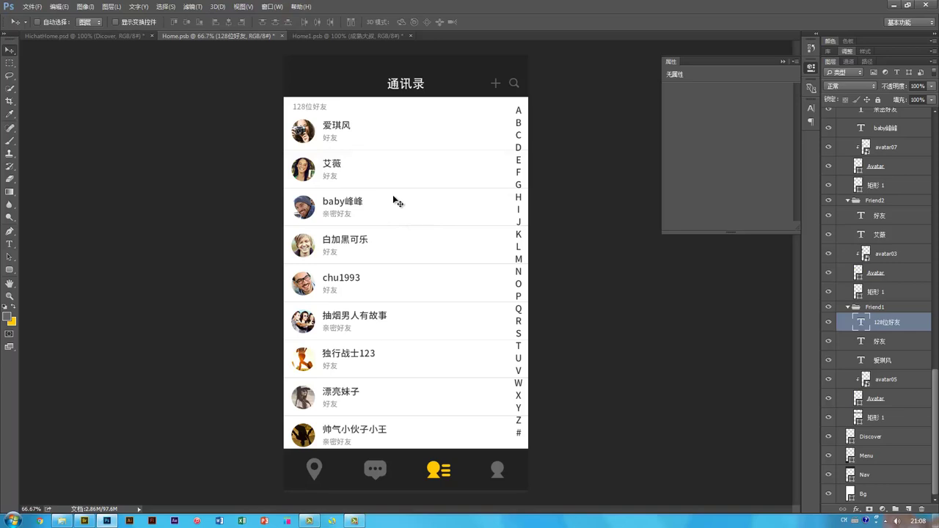
Step: Set the 128位好友 label's font size to 24 pt and its text colour to 666
key(t)
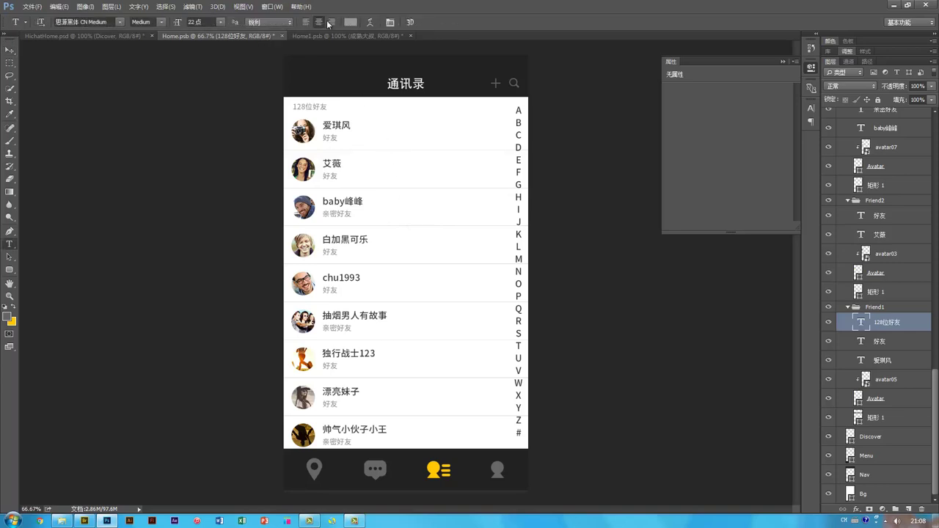
click(221, 22)
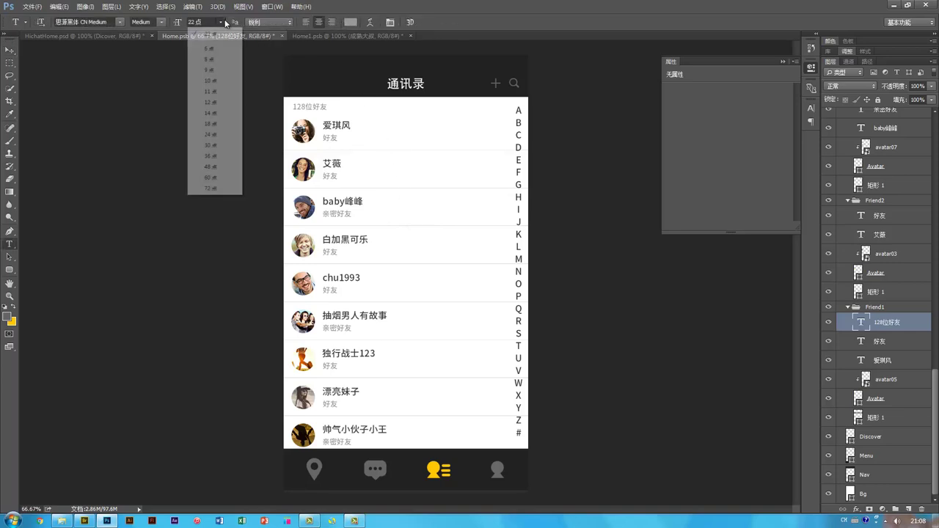
click(195, 21)
click(194, 21)
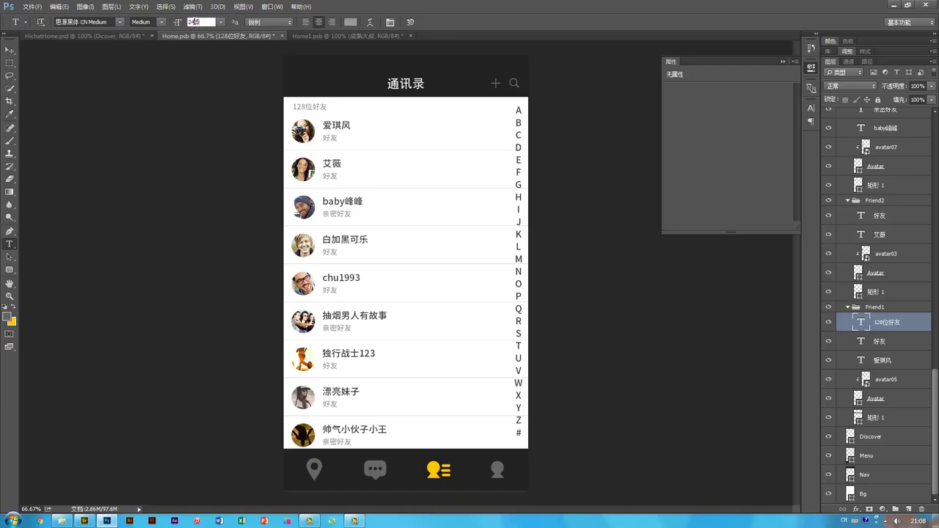
key(Return)
click(350, 22)
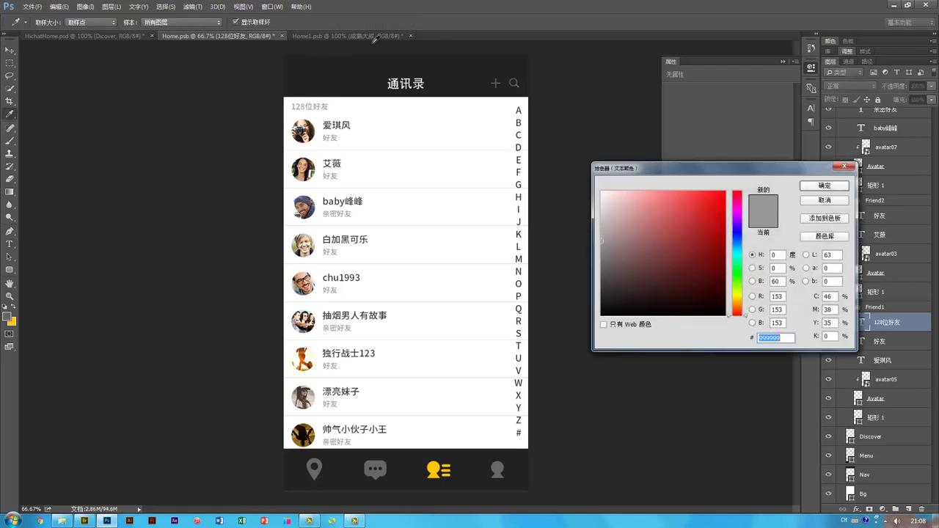
text(666)
key(Return)
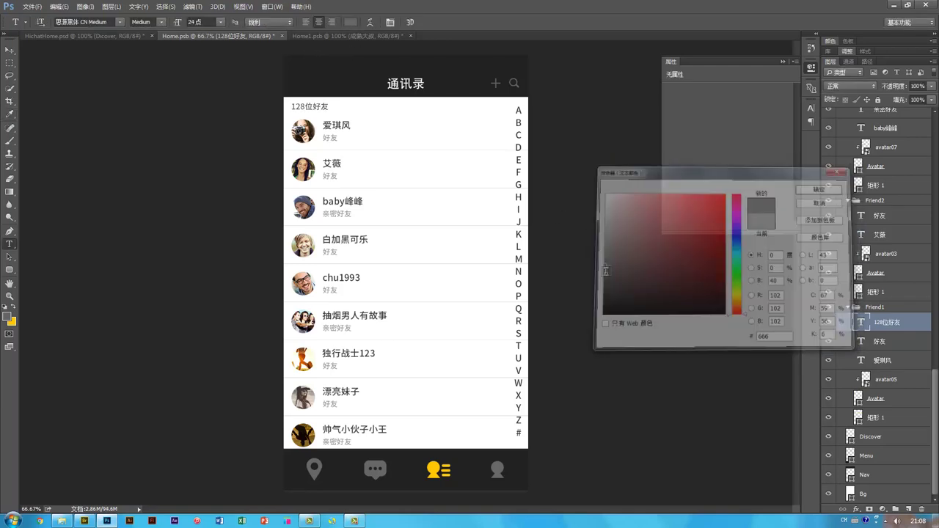
Step: Nudge the 128位好友 label up slightly and check its spacing within the contacts screen
key(v)
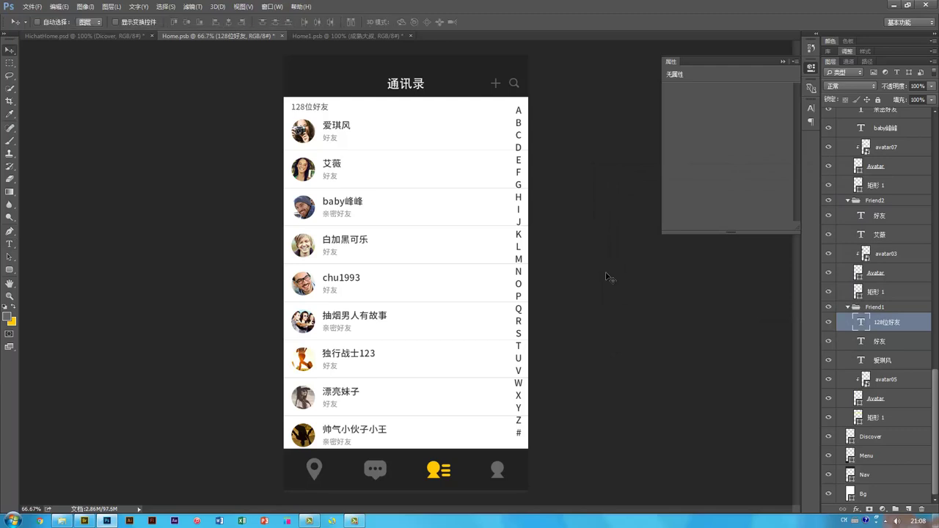
key(Up)
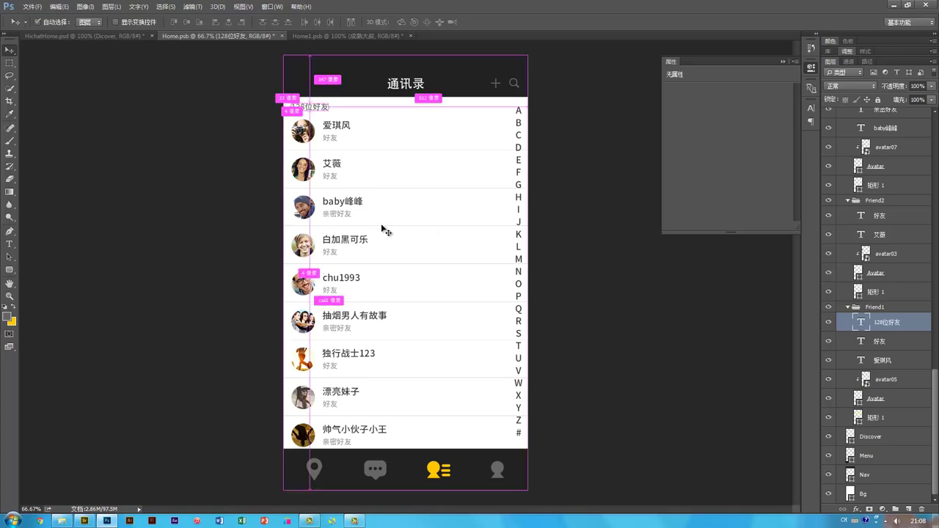
scroll(382, 229, down, 1)
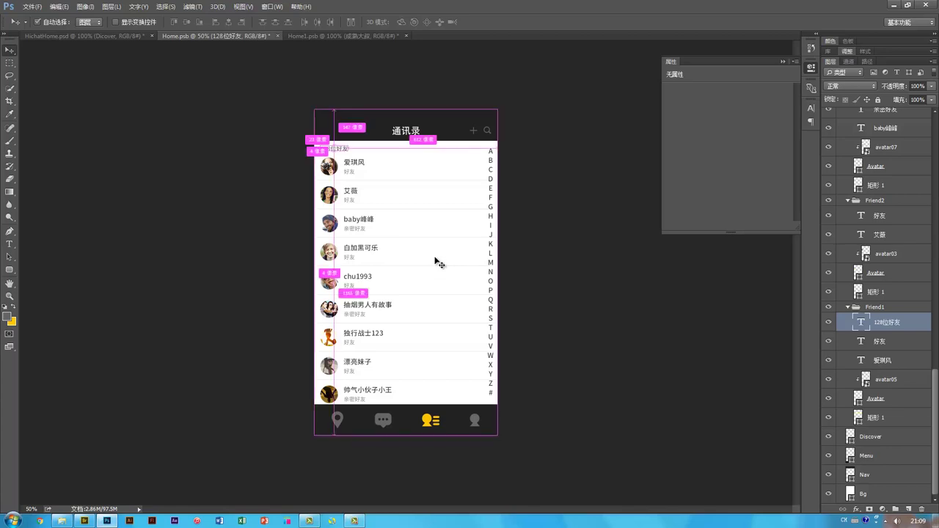
Step: Save and close Home.psb, and close Home1.psb without saving its changes
key(ctrl+s)
key(ctrl+w)
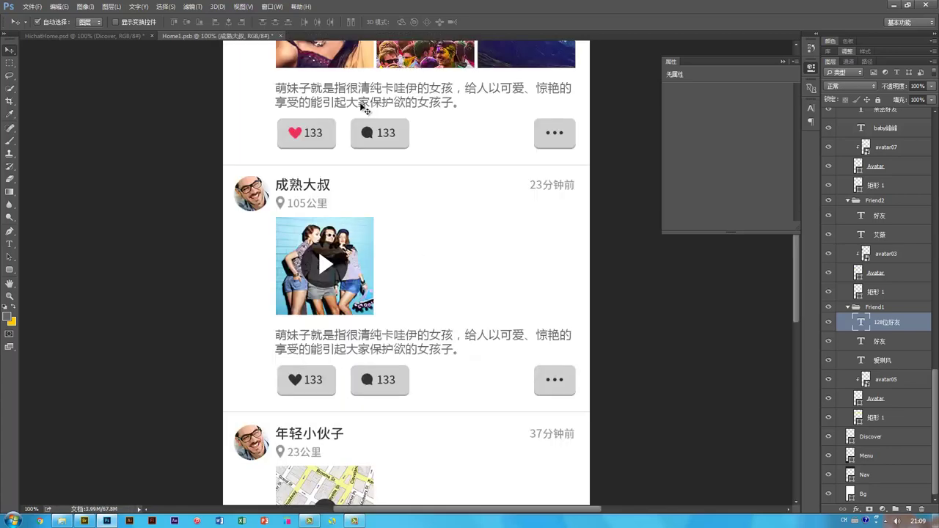
key(ctrl+w)
click(442, 197)
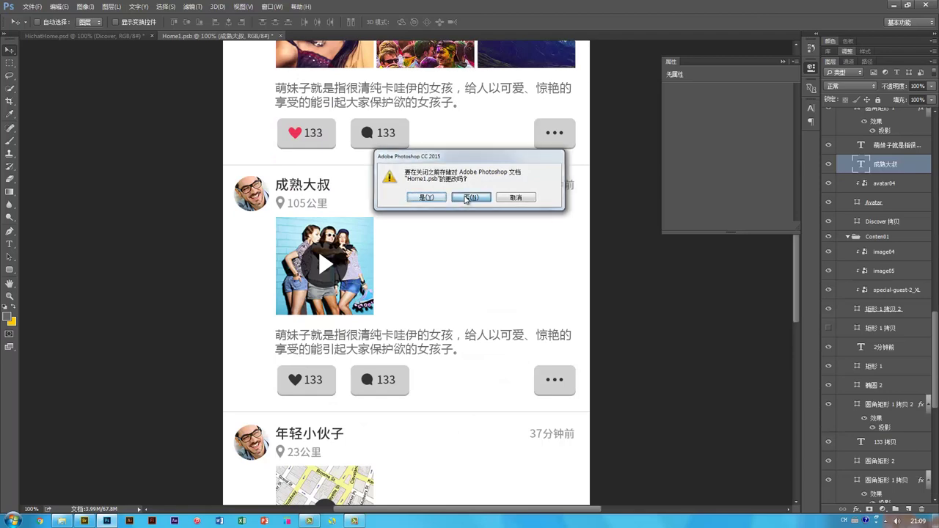
Step: Collapse the floating properties panel covering the overview of app screens in HichatHome.psd
key(ctrl+minus)
key(ctrl+minus)
key(ctrl+minus)
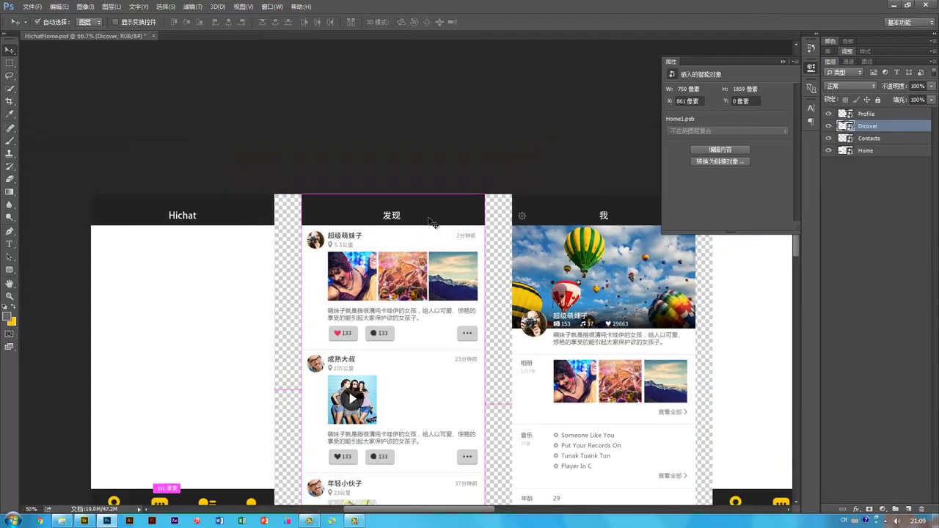
click(810, 66)
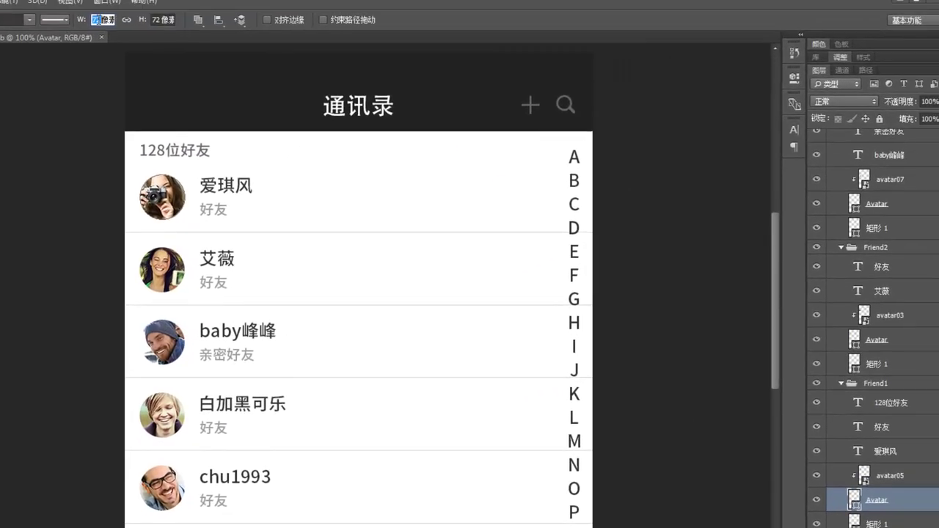
Step: Resize the first friend's avatar circle to 90 × 90 px and set all its corner radii to 45 px
text(90)
key(Return)
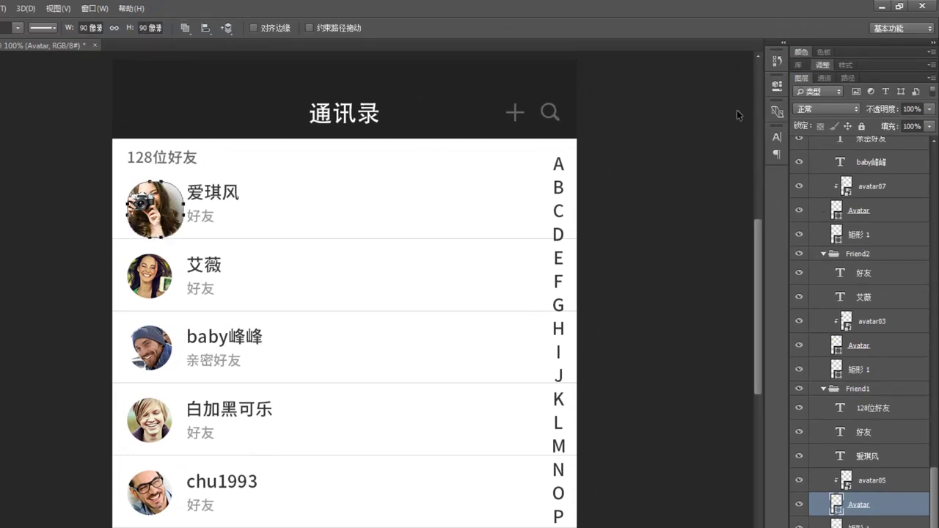
click(777, 85)
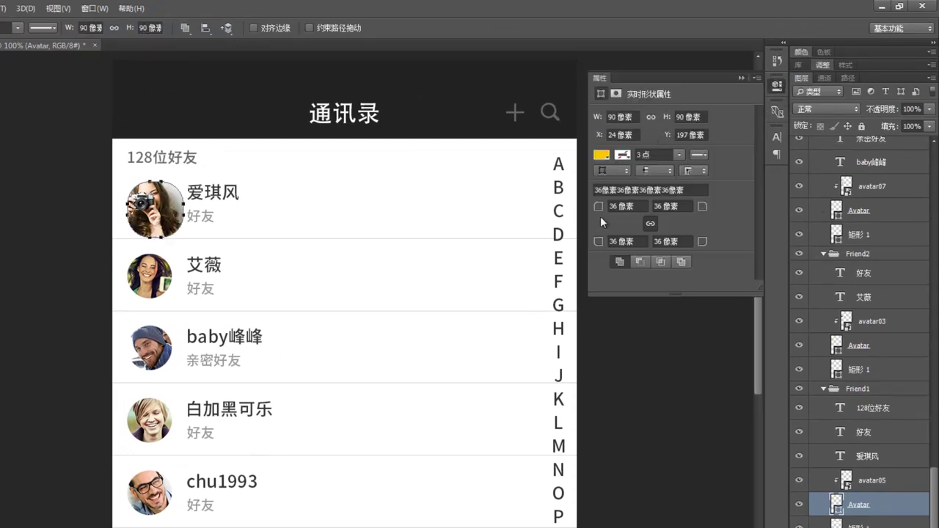
click(620, 206)
text(45)
key(Return)
key(v)
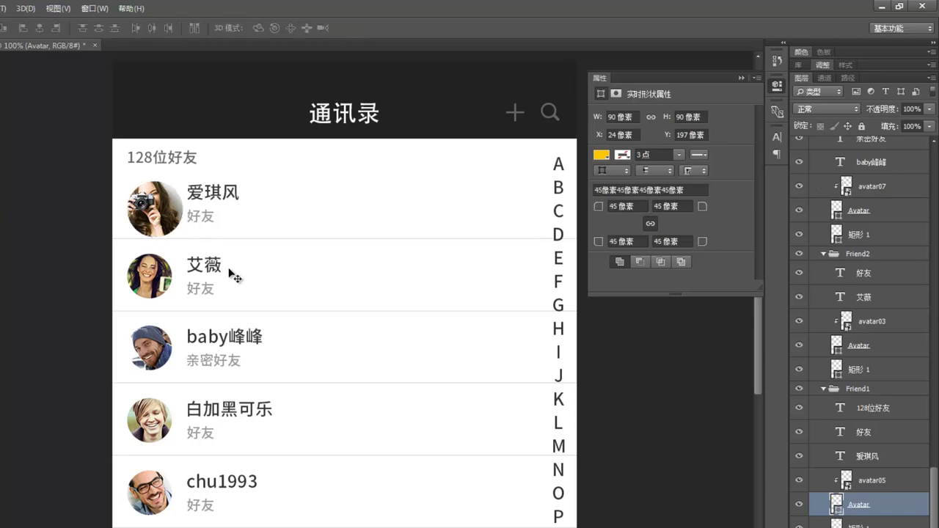
Step: Move the first friend's name and 好友 label slightly right and down to sit beside the enlarged avatar
ctrl+click(201, 217)
ctrl+shift+click(215, 195)
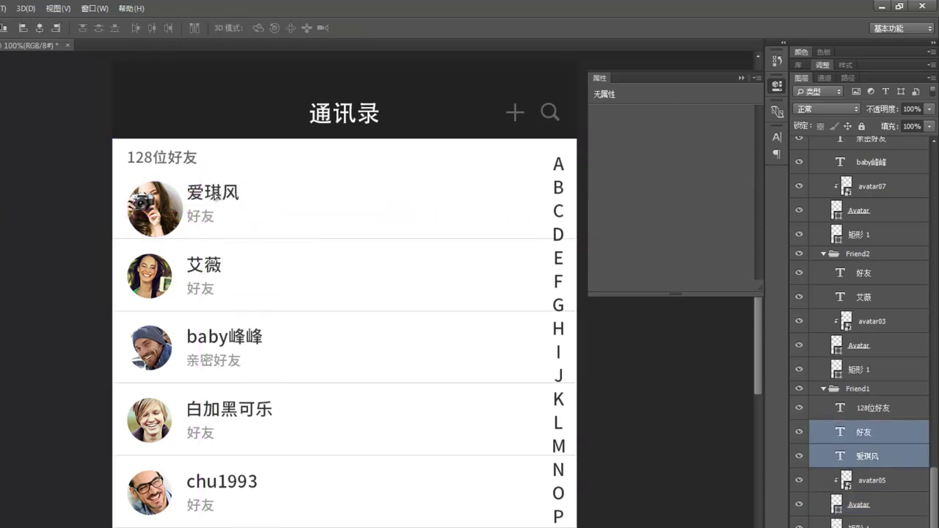
drag(215, 195, 223, 197)
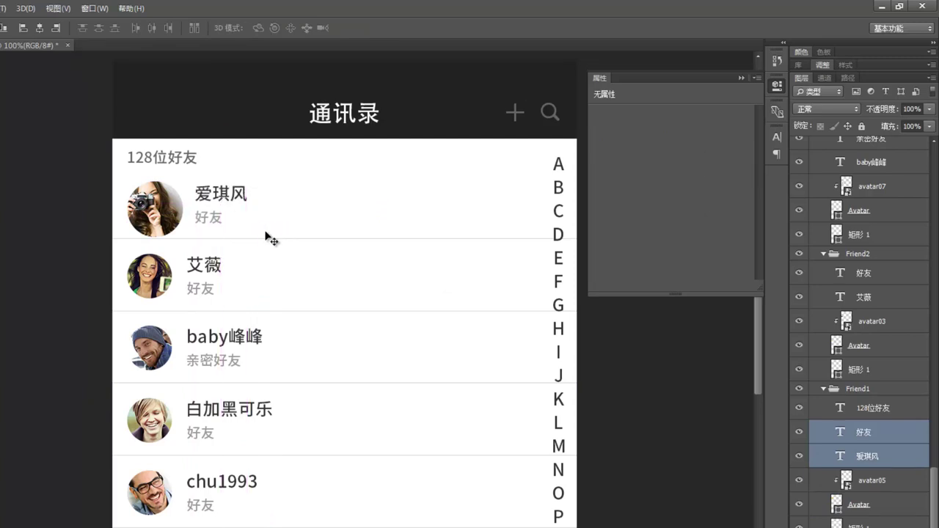
Step: Move the divider line under the first friend entry down to Y 307 px
ctrl+click(290, 239)
drag(290, 239, 289, 252)
key(ctrl+minus)
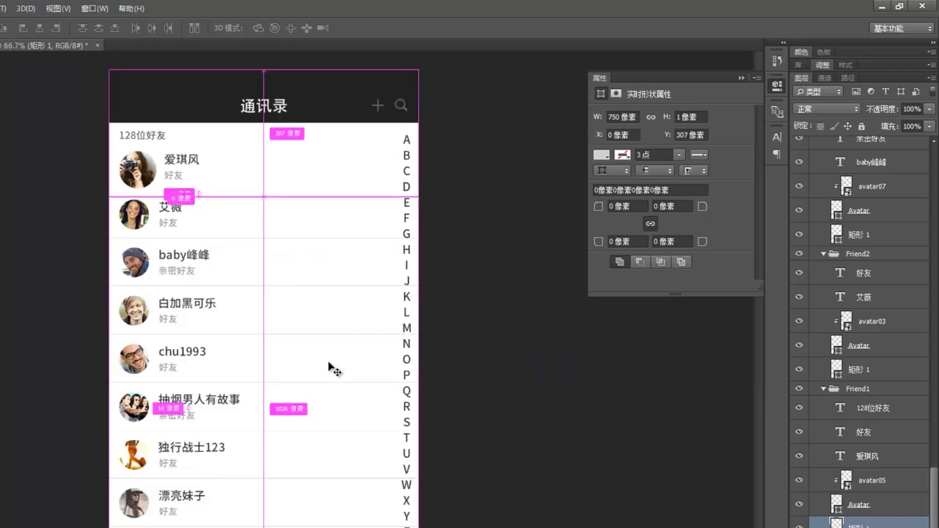
key(ctrl+minus)
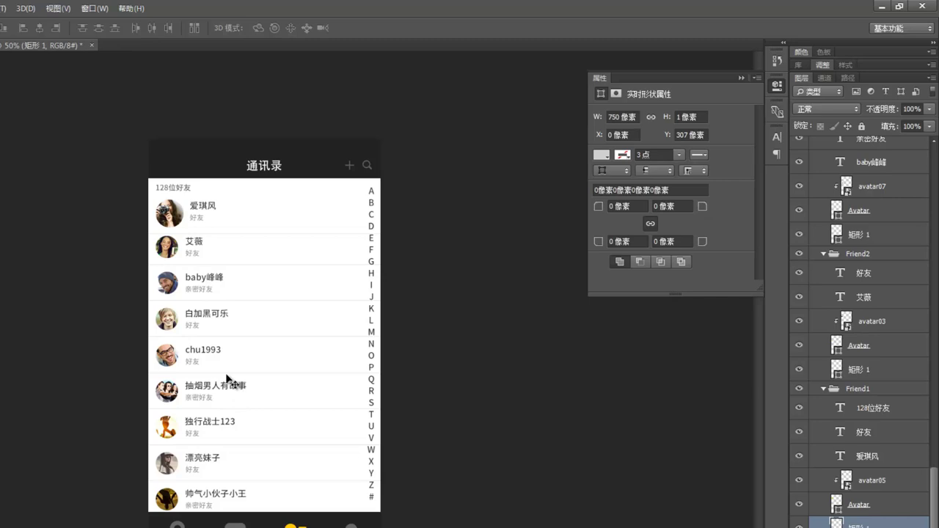
Step: Remove the last two friend entries and move the sixth and seventh entries down clear of the fifth entry's divider
click(178, 507)
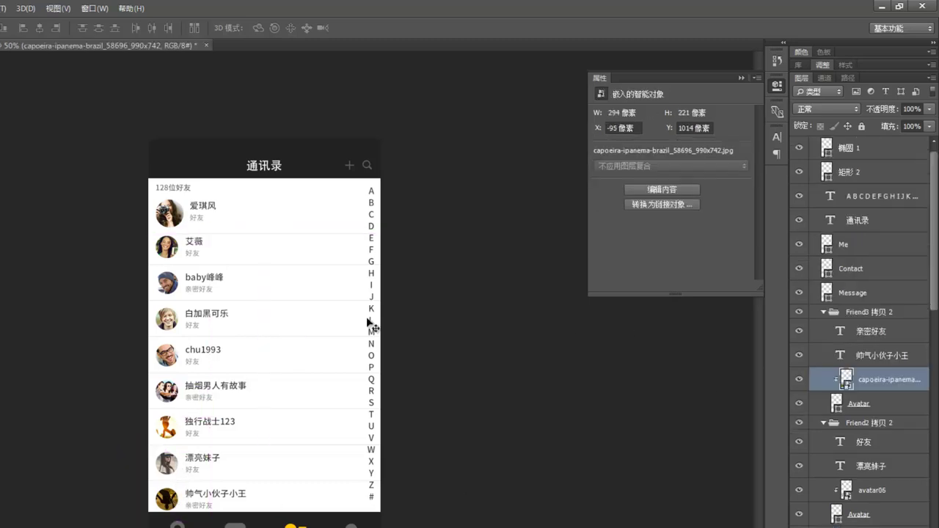
click(179, 257)
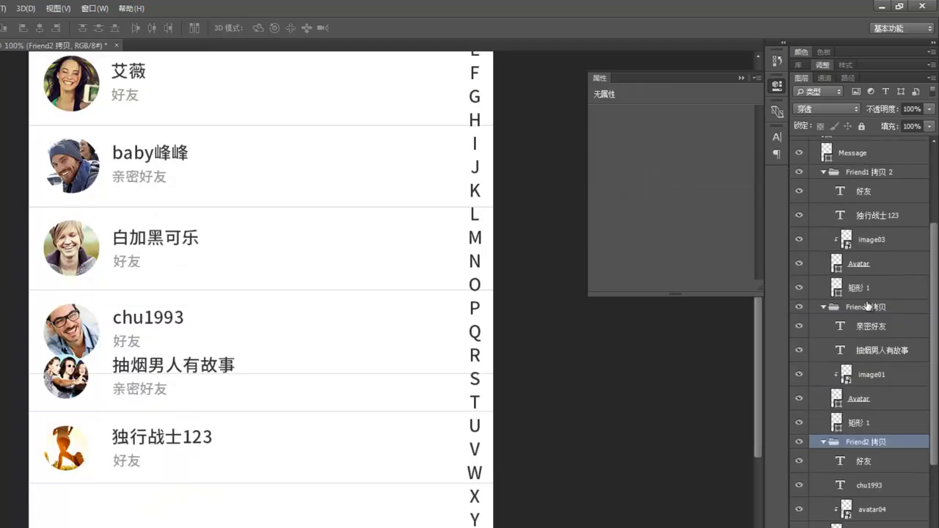
click(866, 307)
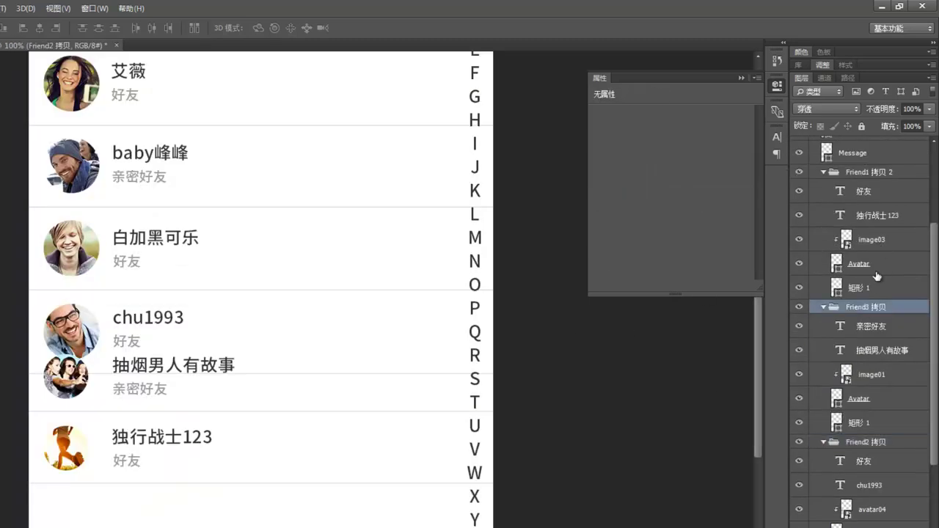
ctrl+click(880, 174)
key(shift+Down)
key(shift+Down)
key(shift+Down)
key(shift+Down)
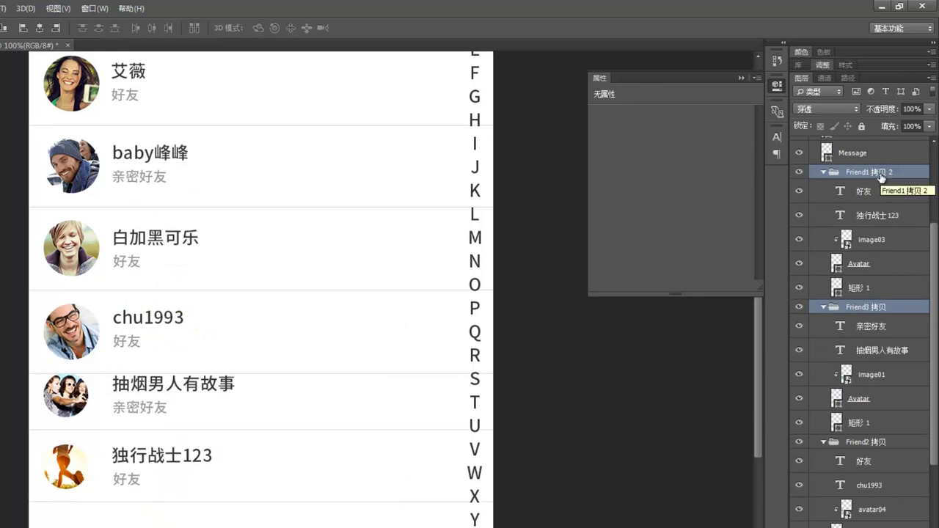
key(Down)
key(Down)
key(Down)
Step: Resize the sixth friend's avatar shape to 90 × 90 px
key(a)
click(77, 409)
drag(640, 117, 603, 117)
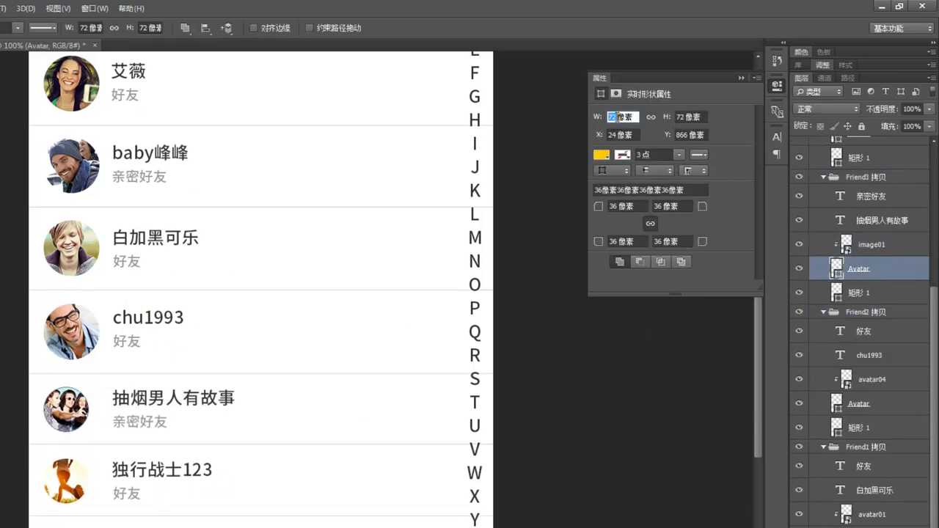
text(90)
key(Tab)
text(90)
key(Return)
Step: Align the sixth friend's name and 亲密好友 label beside the enlarged avatar
key(v)
click(162, 404)
shift+click(149, 422)
drag(149, 422, 151, 369)
Step: Move the whole Friend1 拷贝 2 group down 30 px to make room above the seventh entry
scroll(895, 375, up, 3)
click(895, 376)
click(877, 313)
key(shift+Down)
key(shift+Down)
key(shift+Down)
Step: Move the divider line under the sixth friend entry down 20 px
ctrl+click(289, 390)
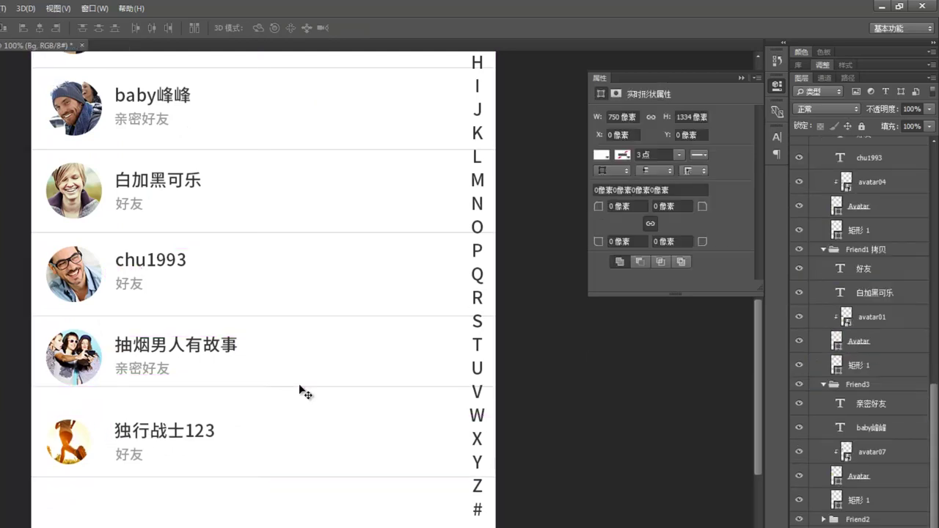
ctrl+click(297, 388)
key(shift+Down)
key(shift+Down)
Step: Resize the seventh friend's avatar shape to 90 × 90 px and adjust its corner radii to match the larger circle
scroll(851, 384, up, 5)
click(851, 384)
click(854, 403)
key(a)
drag(629, 117, 604, 117)
text(90)
key(Return)
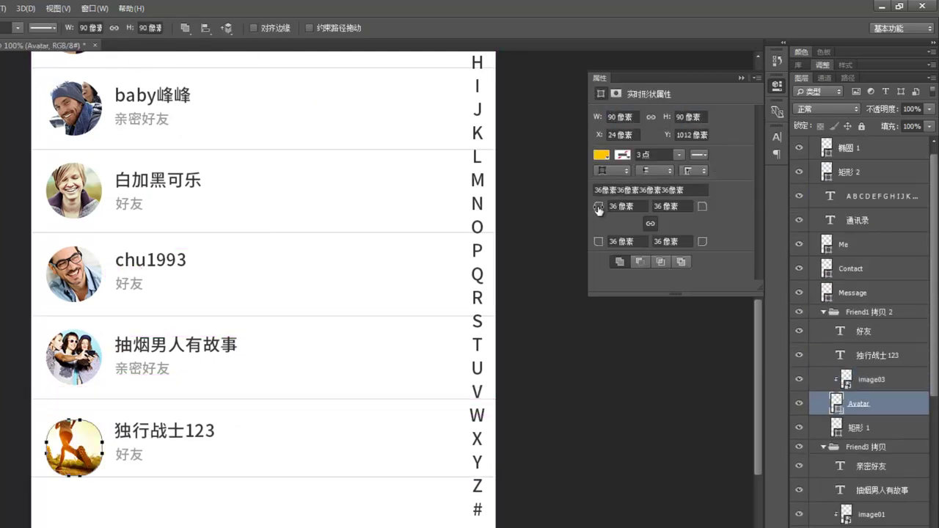
drag(598, 207, 623, 208)
Step: Move the seventh friend's avatar and picture up 10 px and nudge the name and 好友 label up slightly
shift+click(902, 384)
key(shift+Up)
ctrl+click(147, 433)
ctrl+shift+click(135, 457)
key(Up)
key(Up)
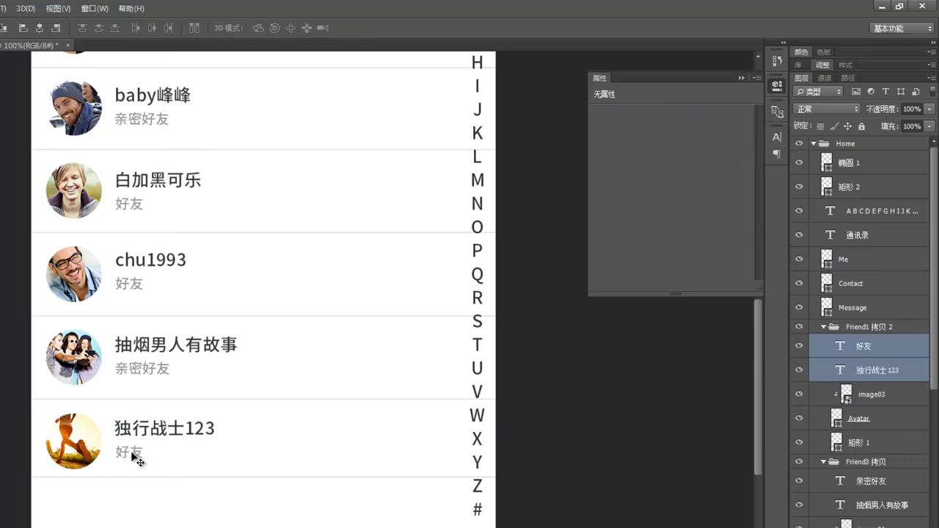
Step: Move the divider line under the seventh friend entry down 10 px to Y 1114 px
ctrl+click(178, 480)
ctrl+click(182, 478)
key(shift+Down)
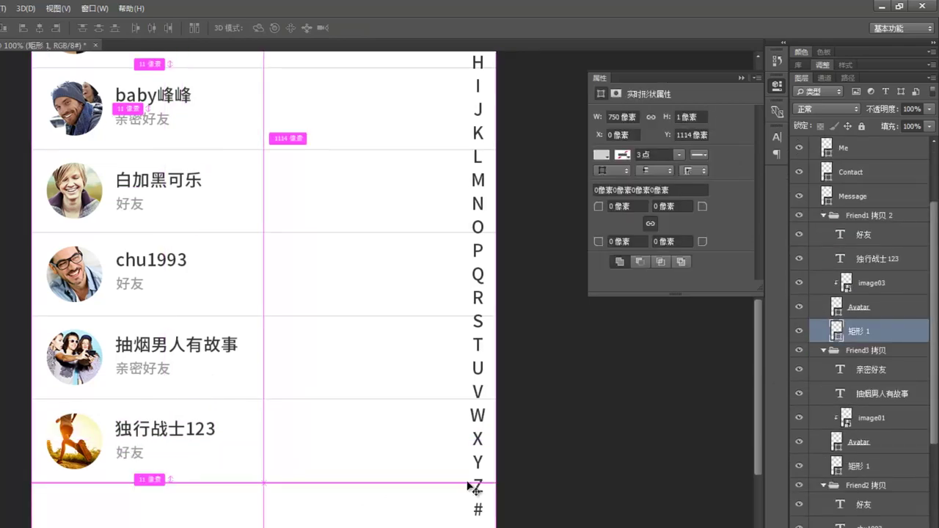
Step: Save the edited contacts screen and return to the HichatHome.psd overview to view it beside the profile screen
drag(245, 255, 283, 388)
scroll(283, 390, down, 2)
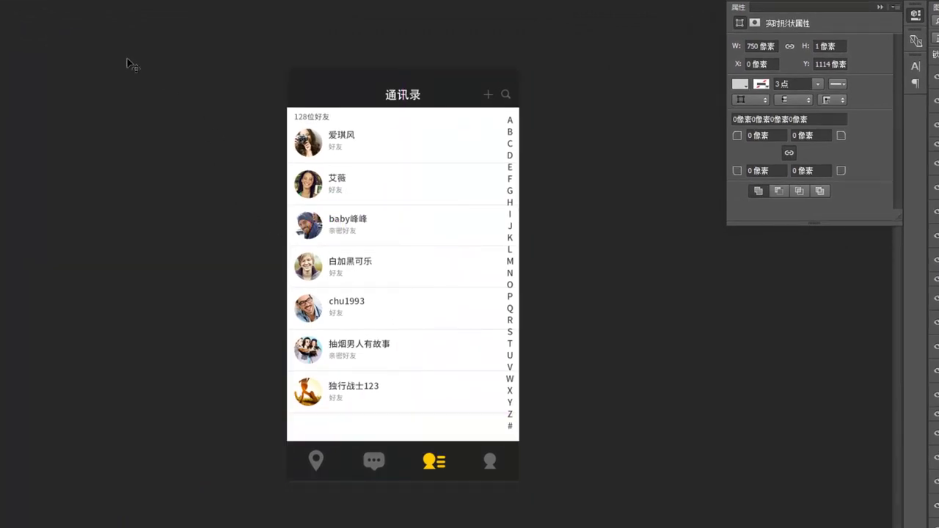
key(ctrl+w)
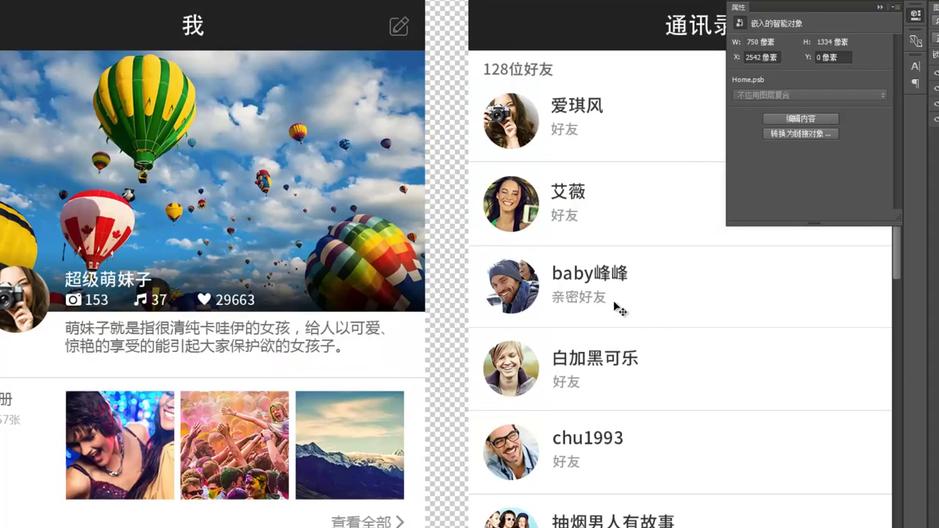
key(ctrl+minus)
key(ctrl+minus)
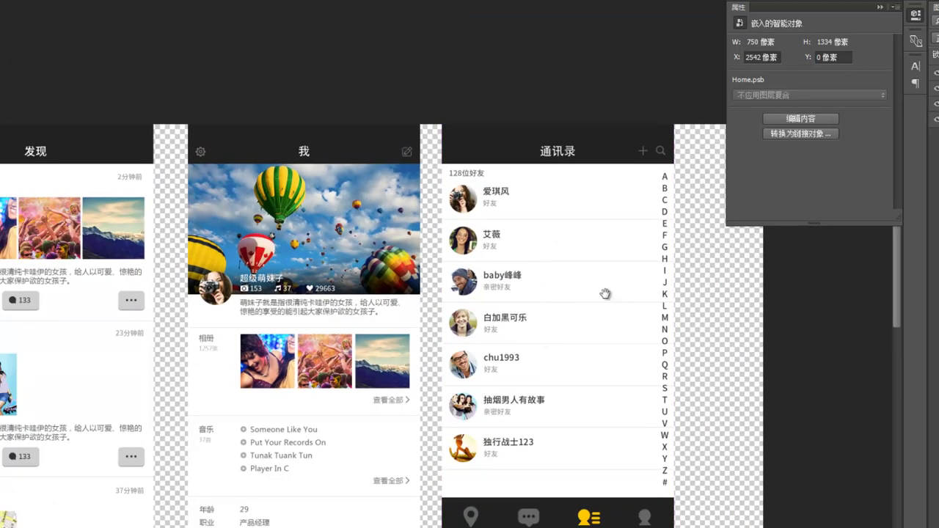
drag(578, 413, 500, 331)
Step: Compare the contacts screen before and after the last smart object update using the document history, ending on the latest state
click(914, 9)
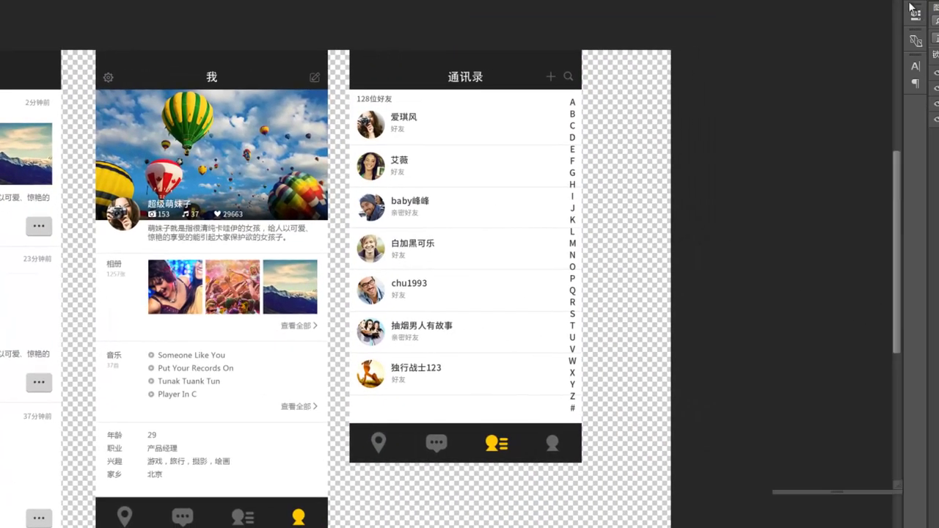
click(831, 111)
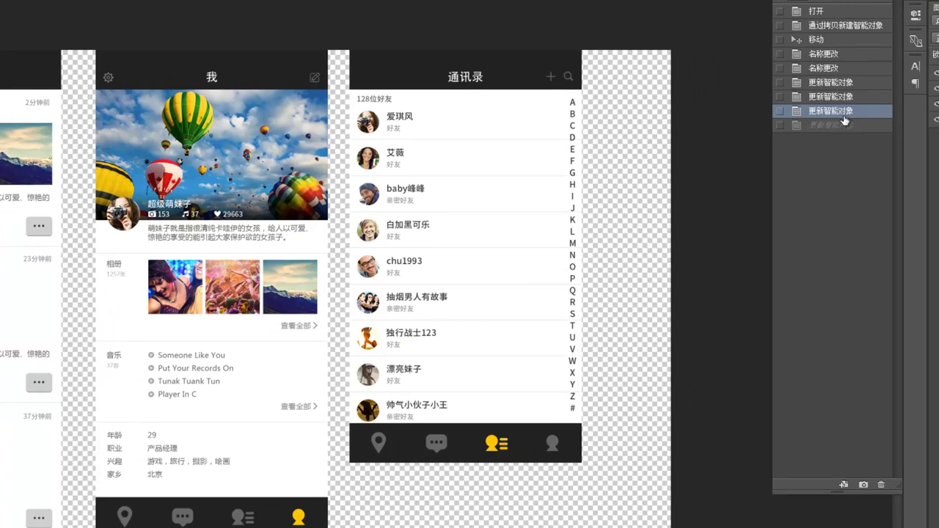
click(845, 126)
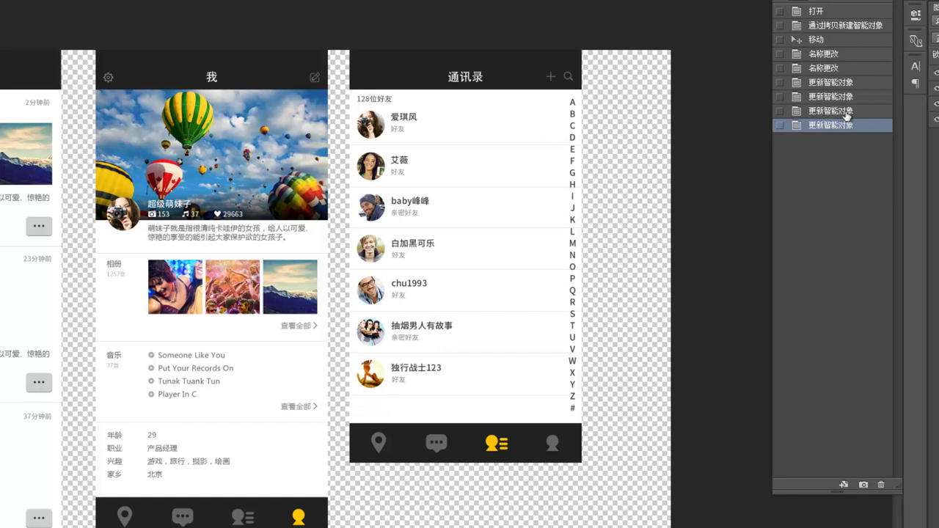
click(847, 112)
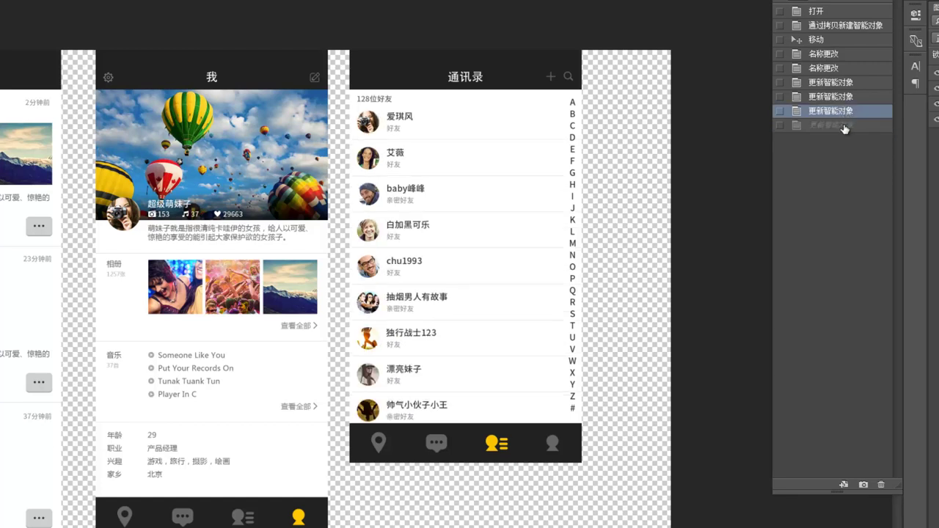
click(845, 125)
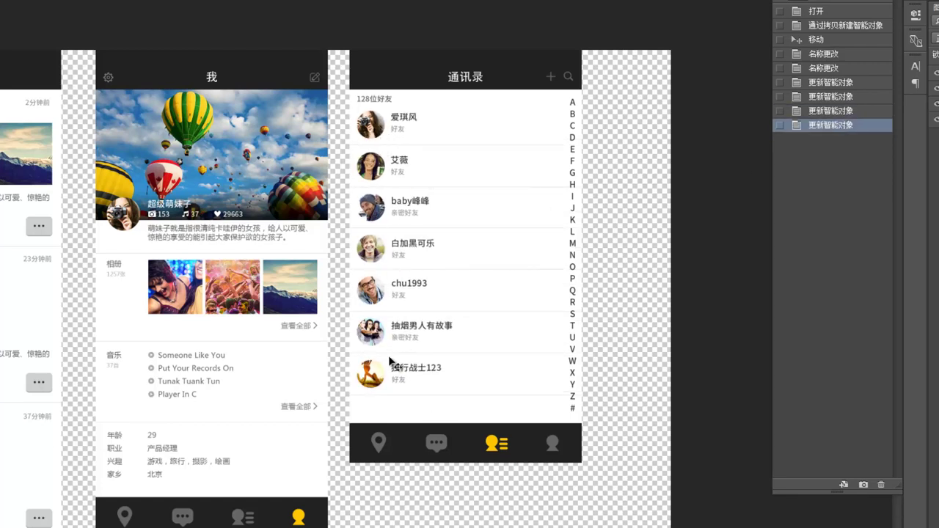
click(847, 111)
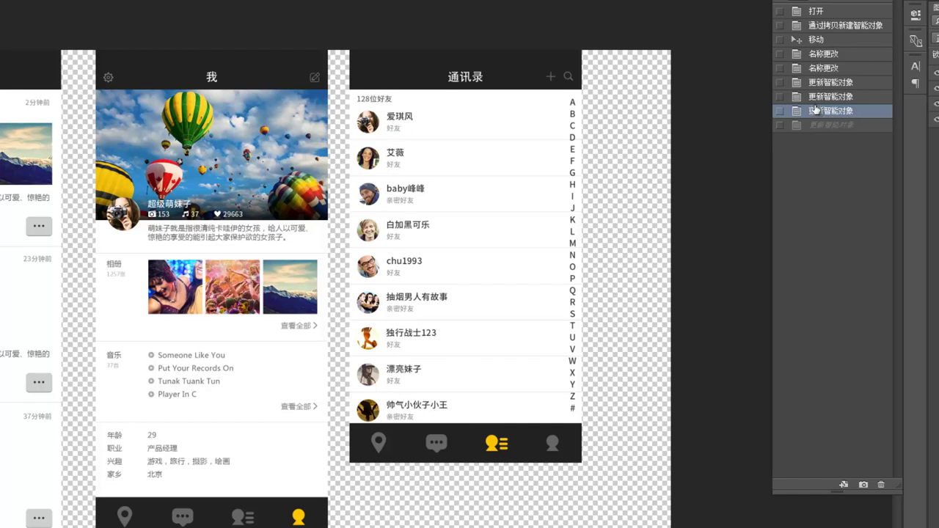
click(829, 126)
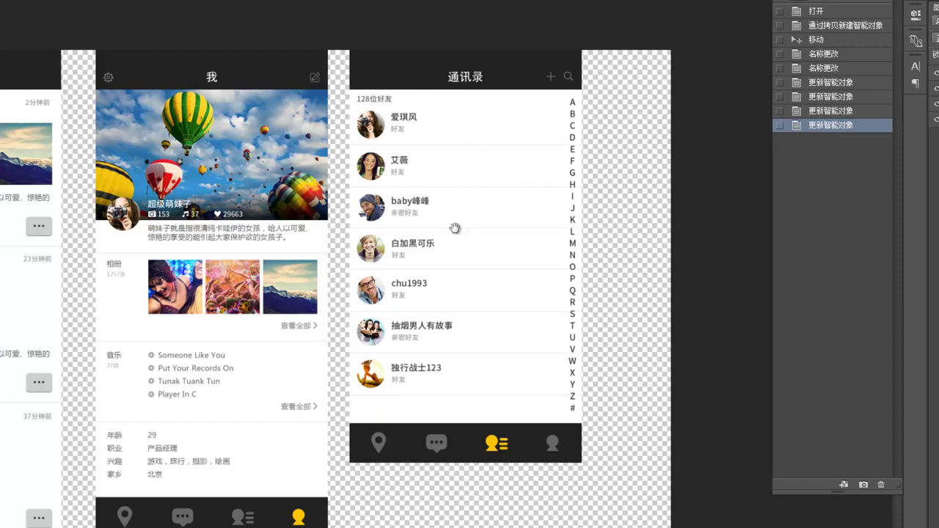
Step: Save HichatHome.psd and view the discover, profile and contacts screens side by side
drag(239, 289, 339, 293)
key(ctrl+s)
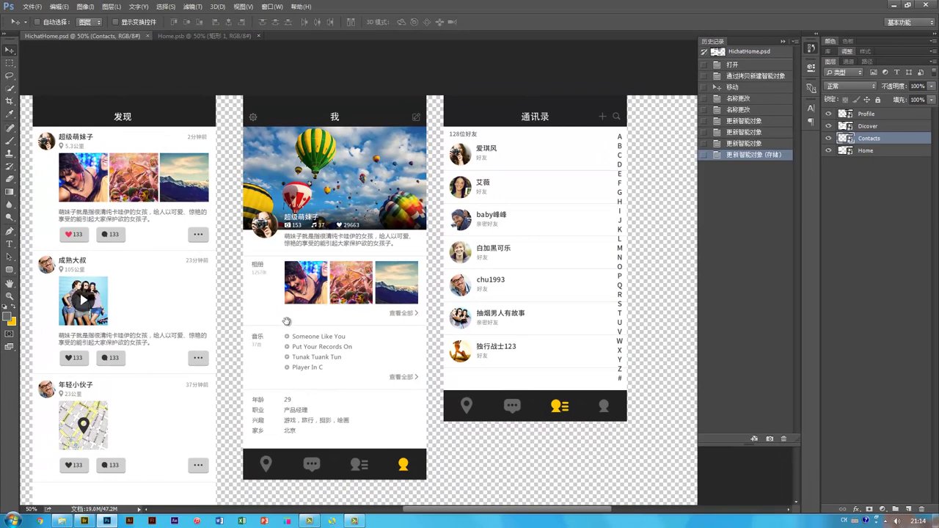
drag(286, 321, 330, 323)
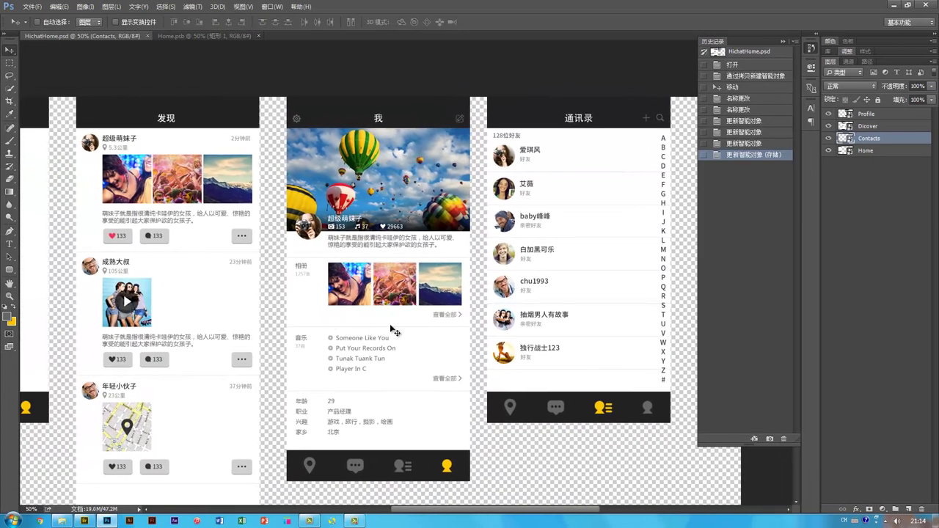